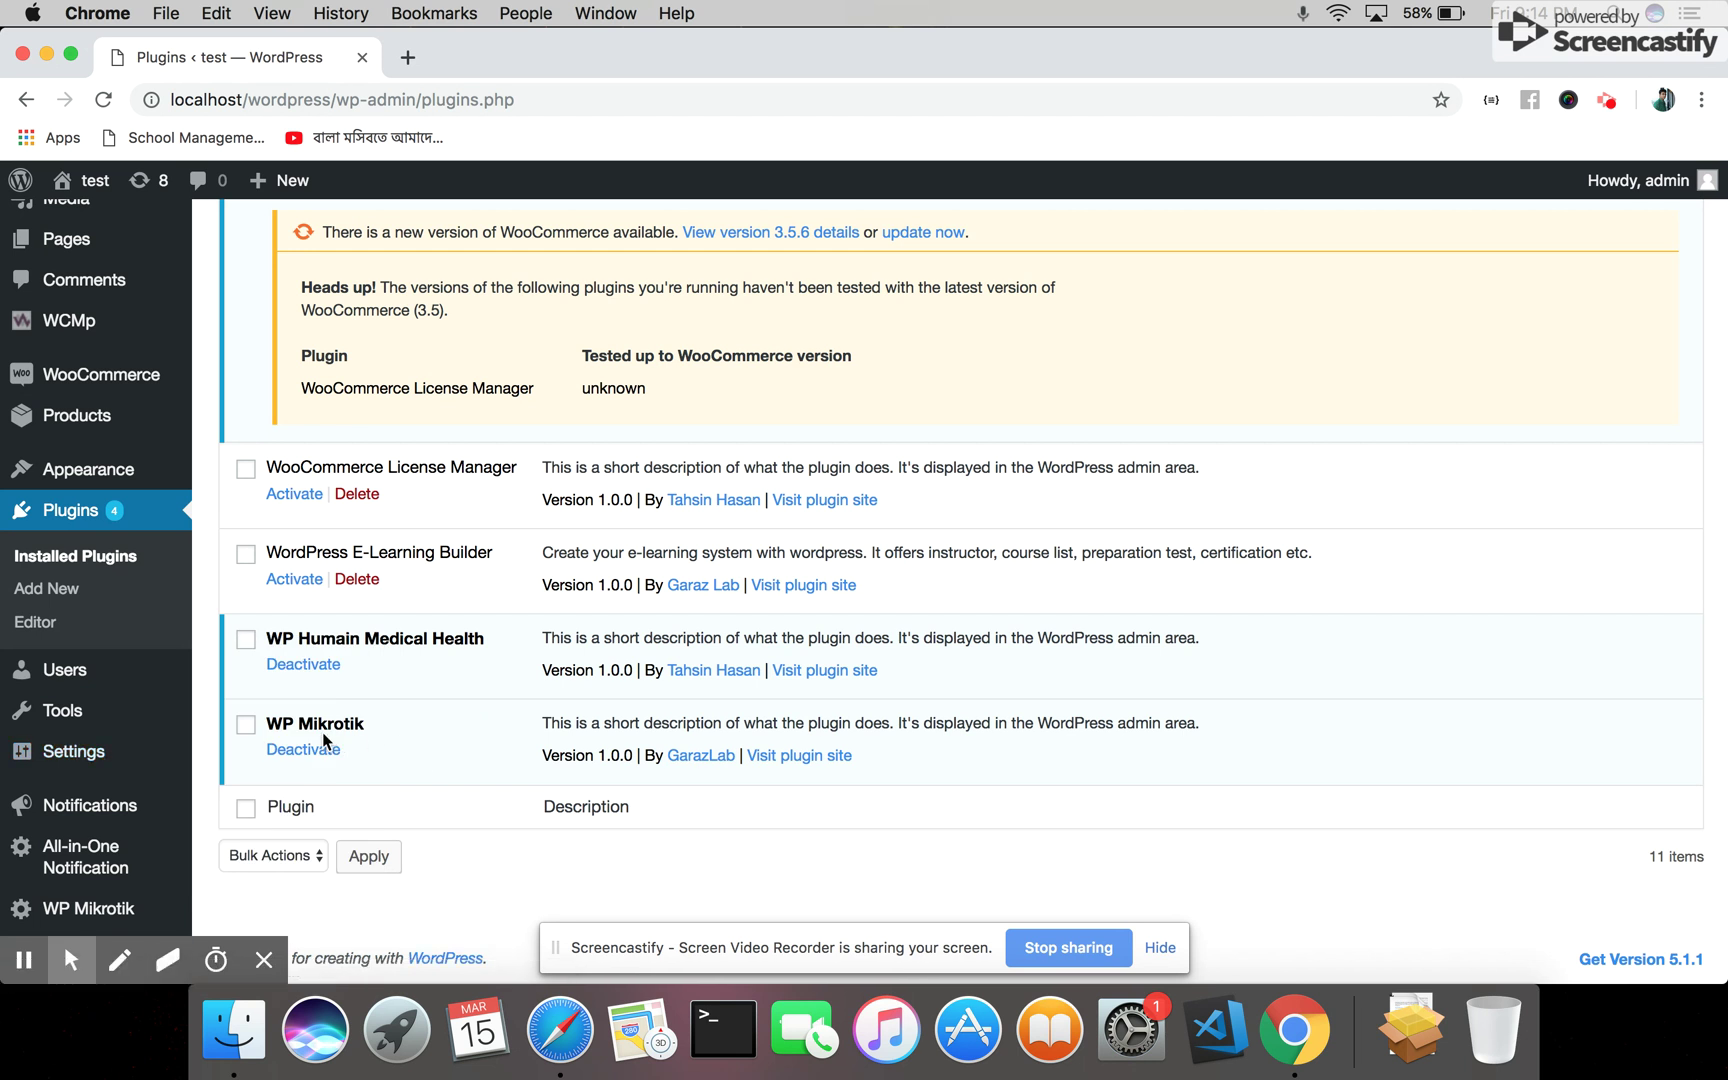
Open Settings > General from the WordPress admin sidebar
mouse_move(77, 768)
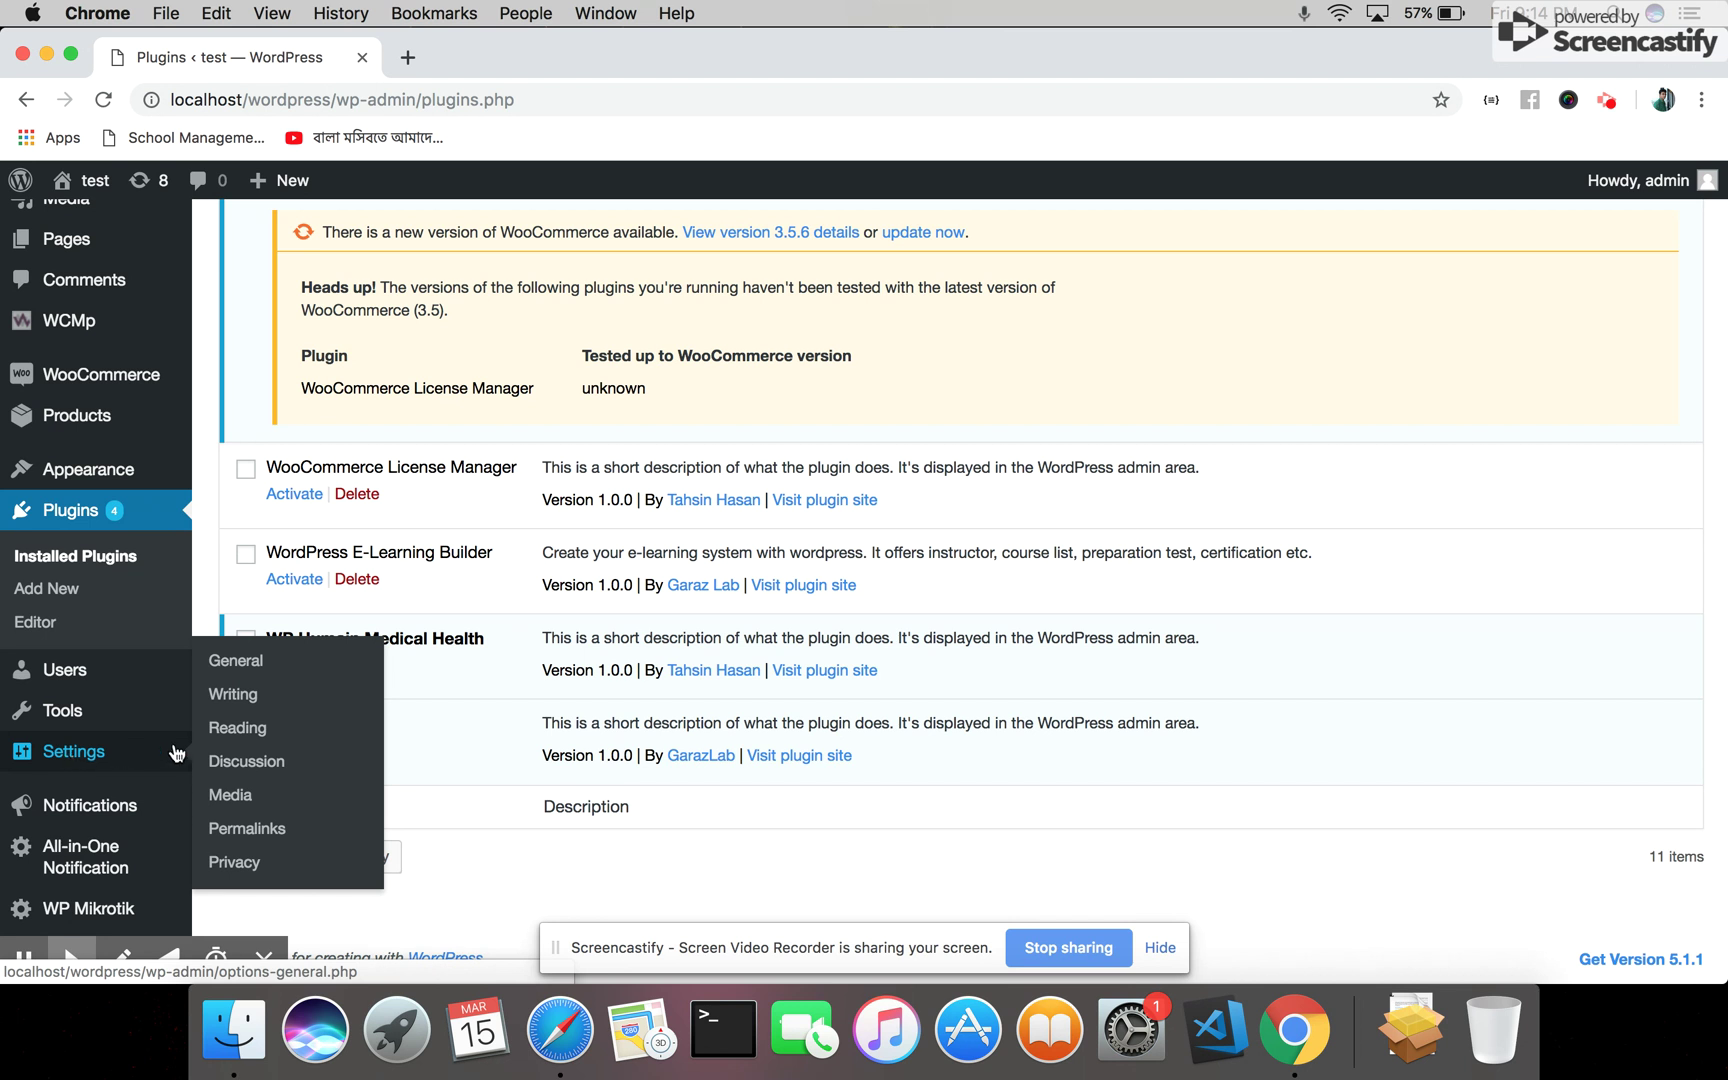
left_click(243, 666)
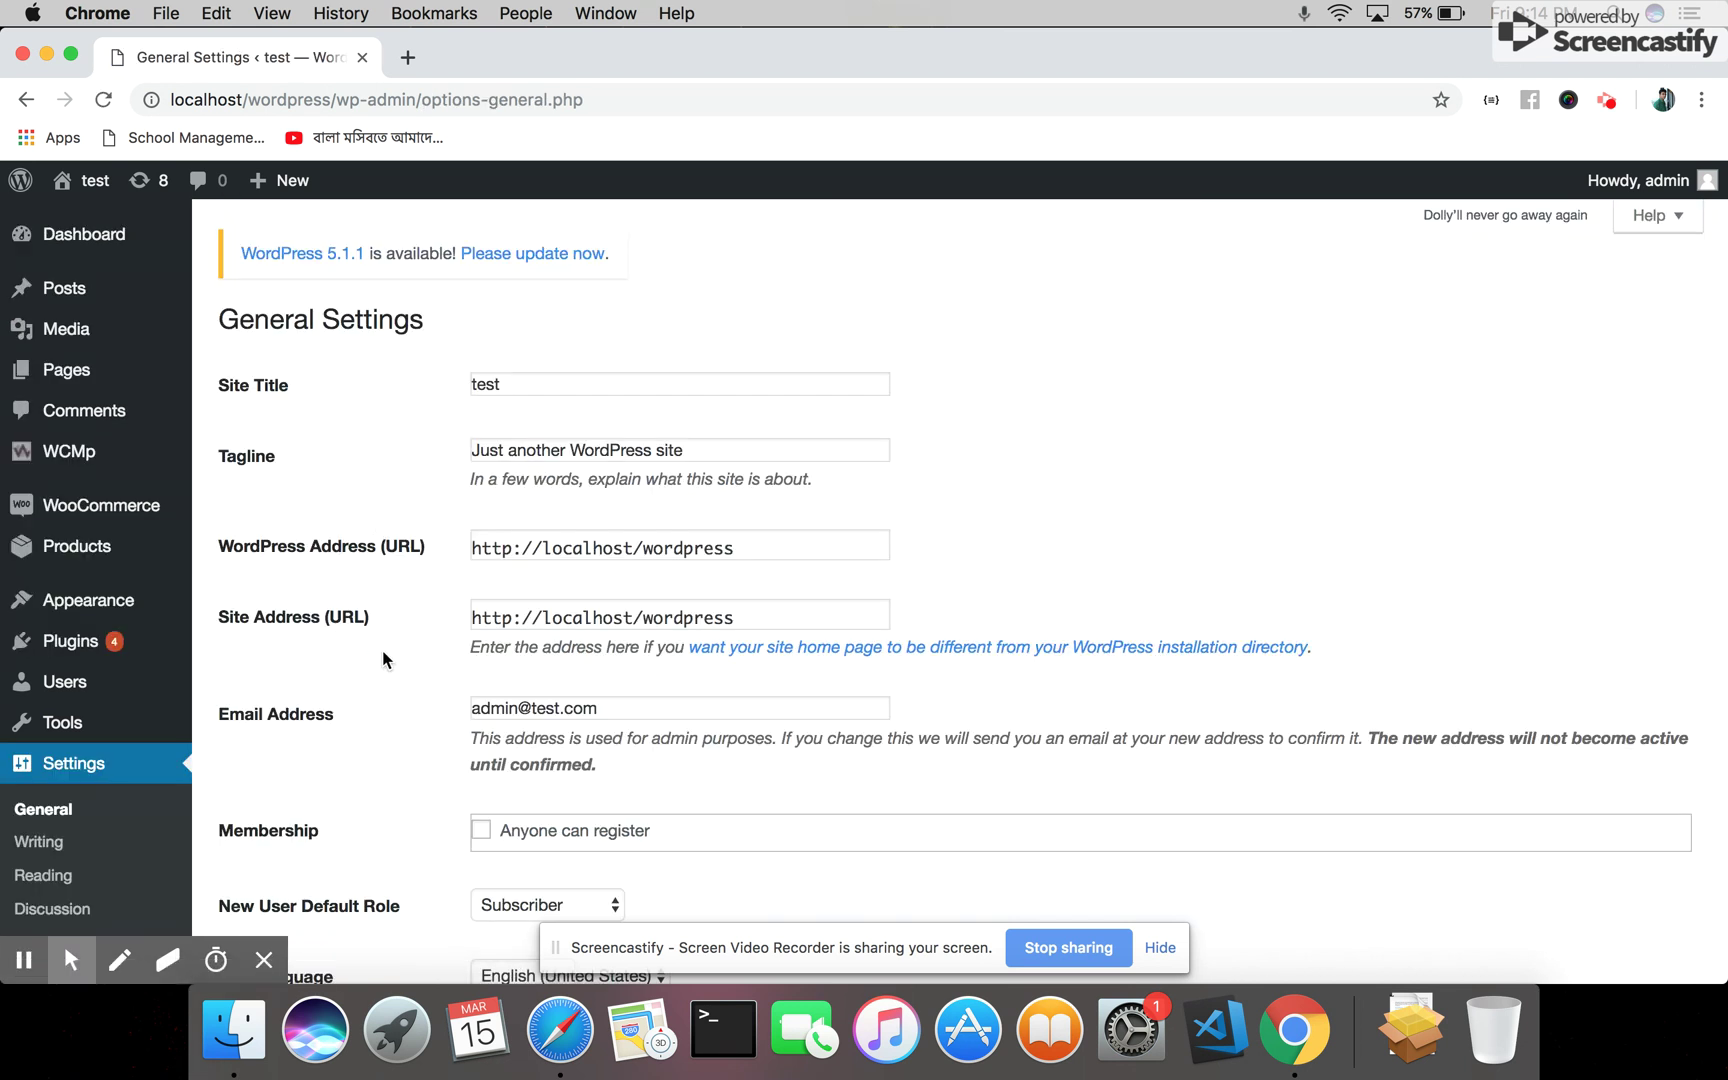
Save WP Mikrotik IP 103.59.167.115, port 80, and the router's username and password
scroll(382, 649, "down", 15)
scroll(383, 659, "down", 1)
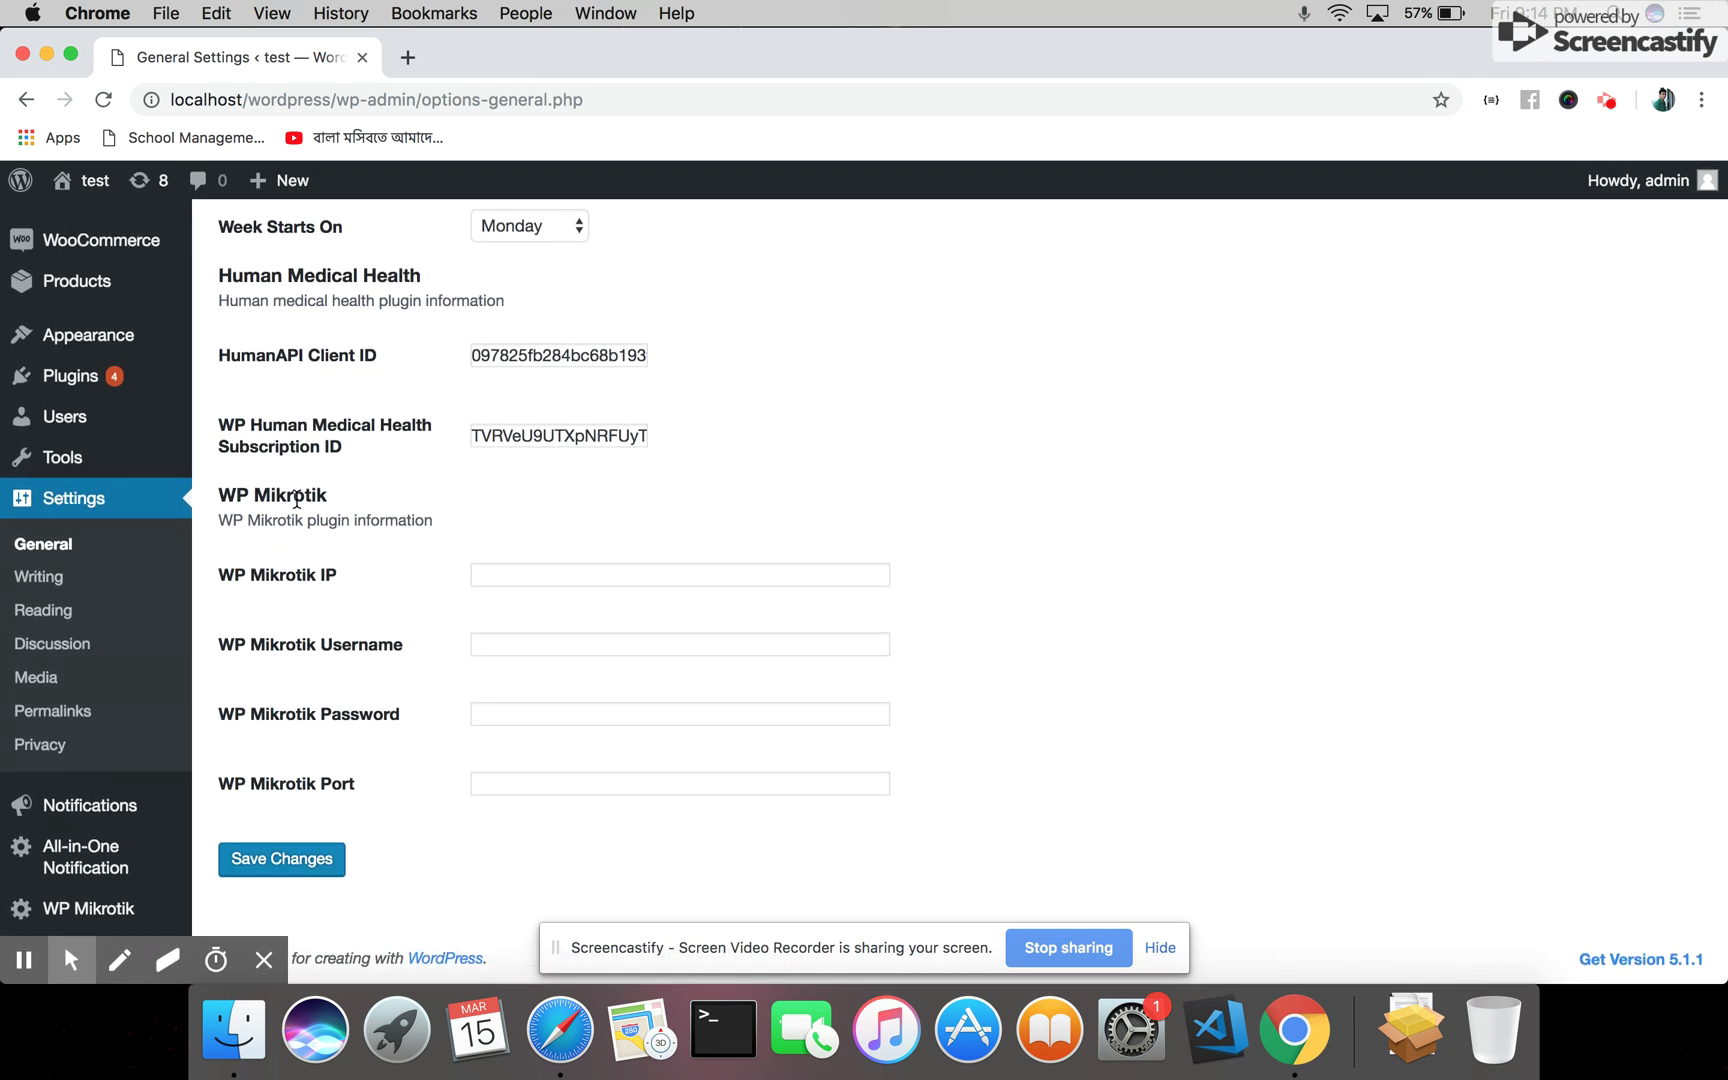
left_click(552, 582)
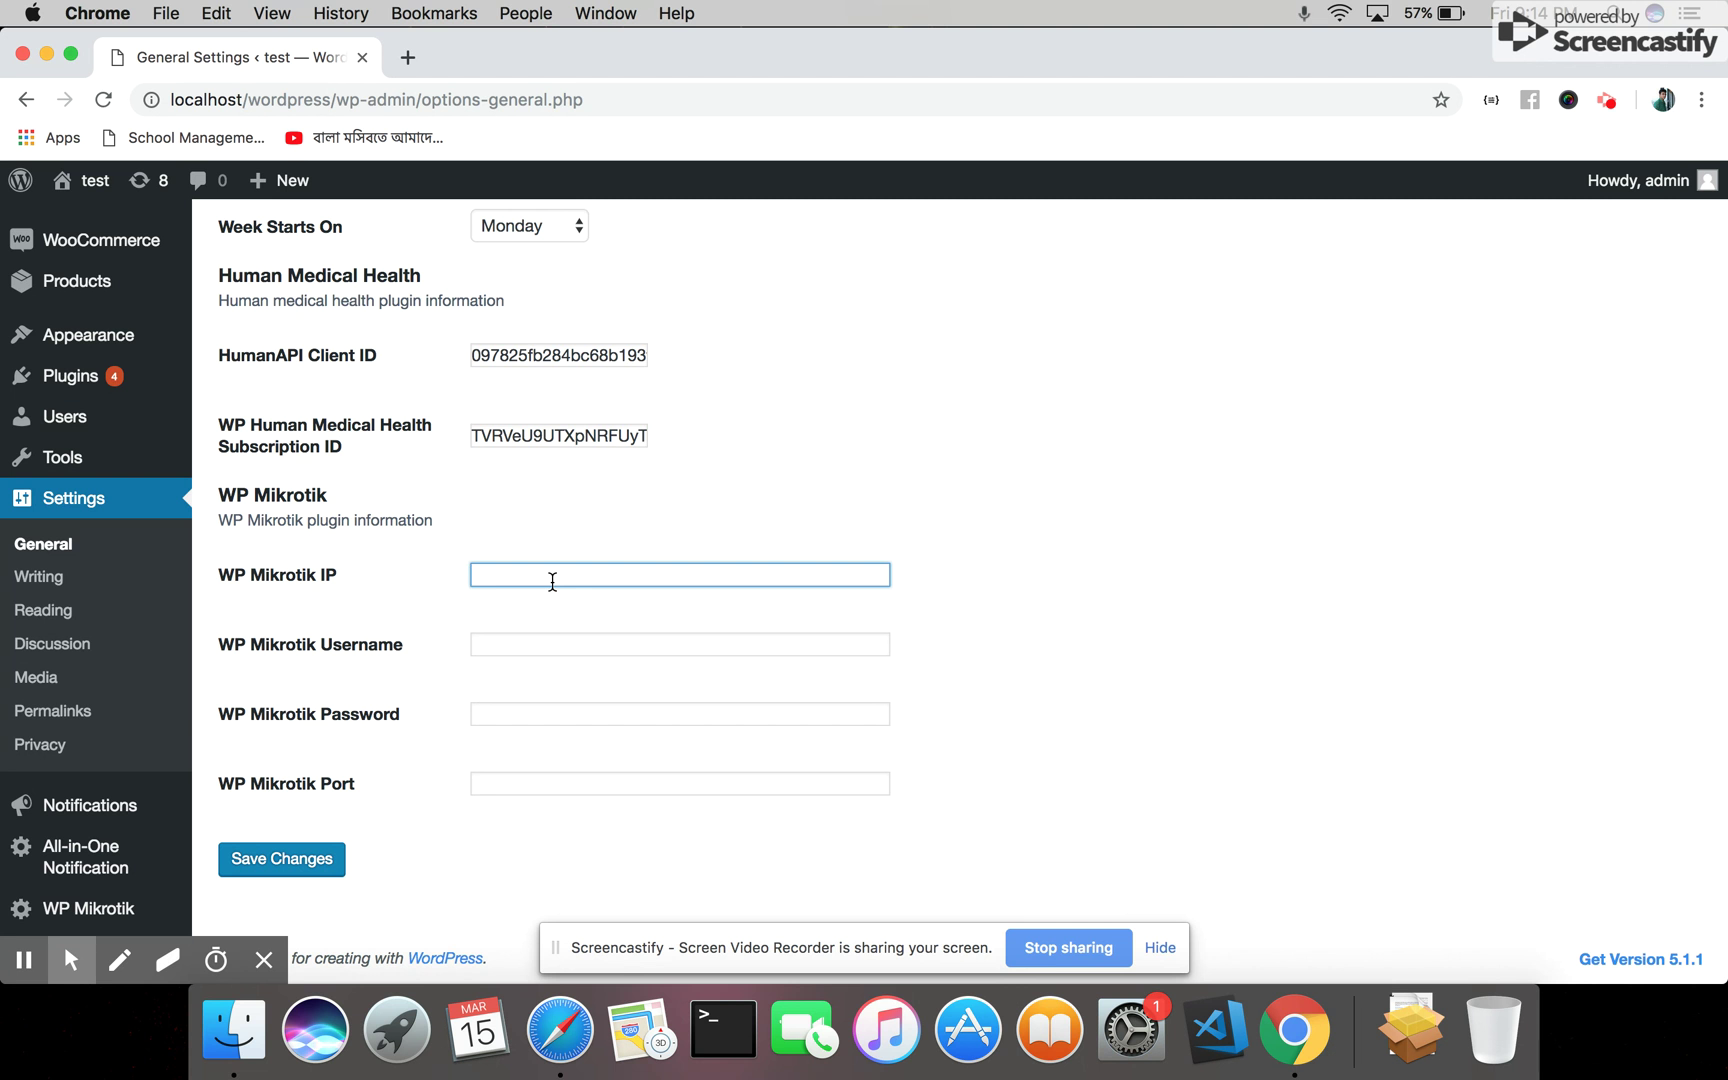
type("103.59.167.115")
left_click(555, 640)
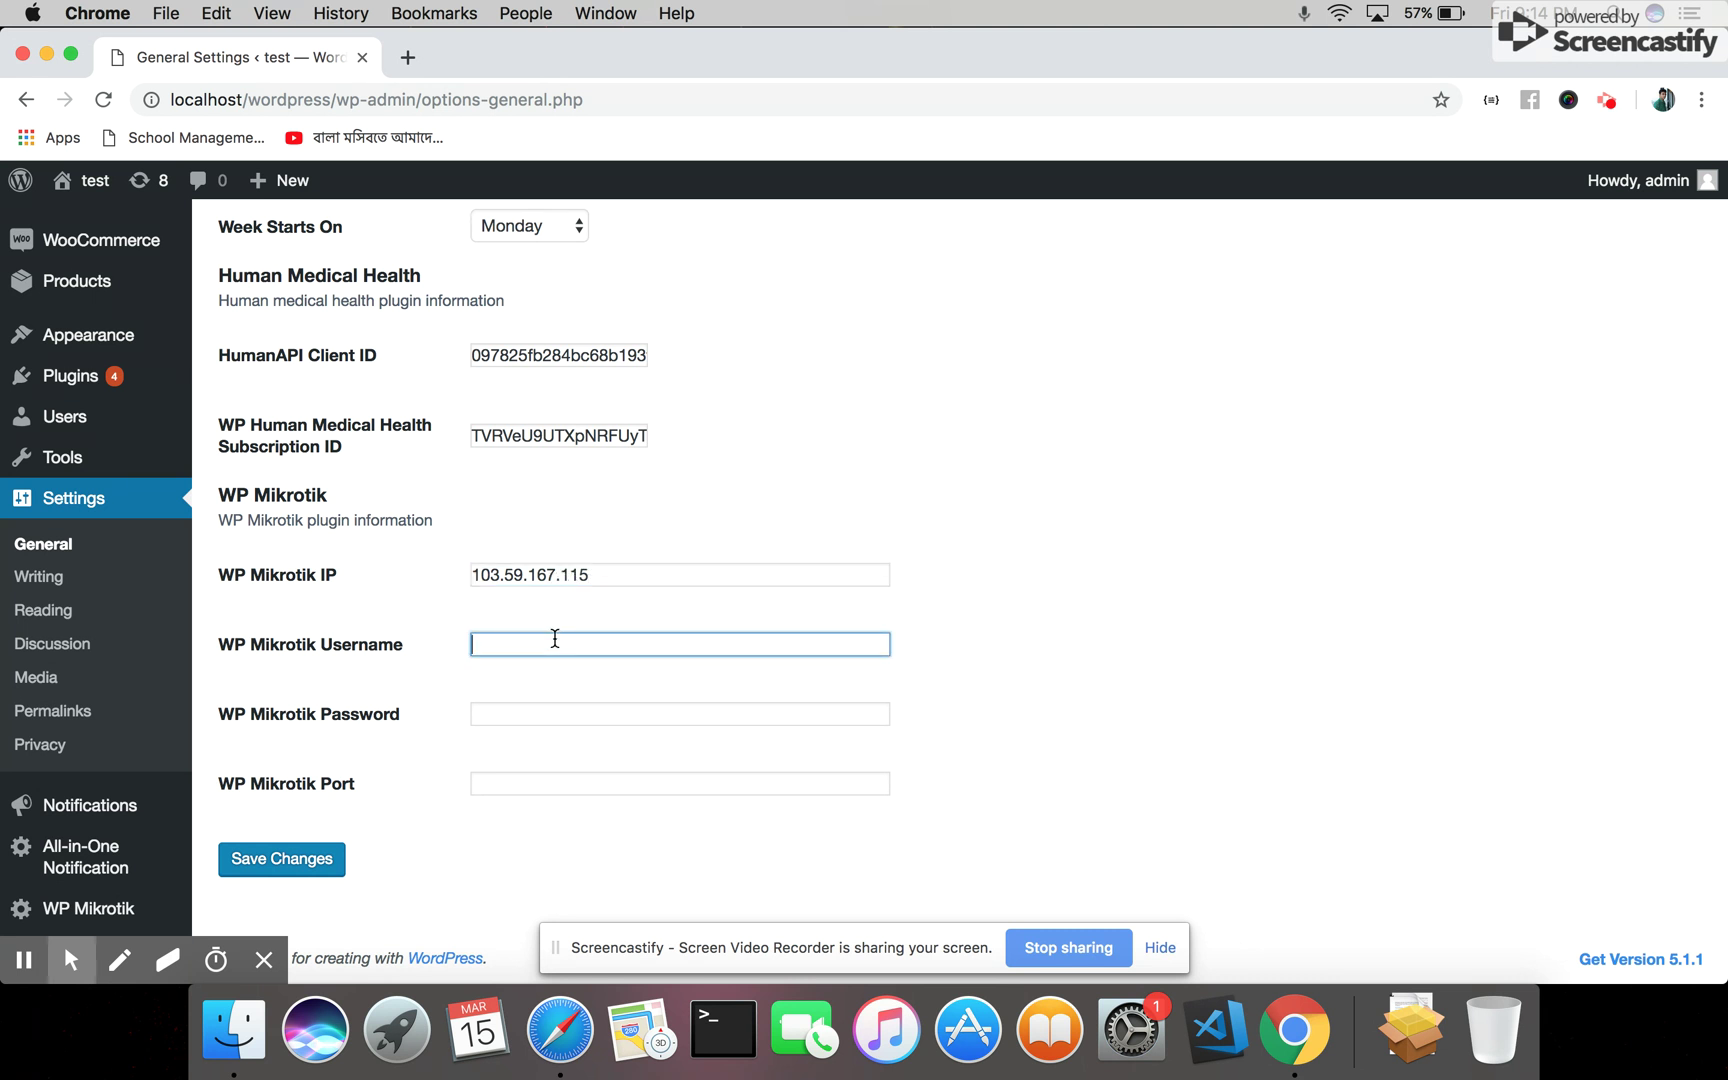
type("admin")
left_click(564, 706)
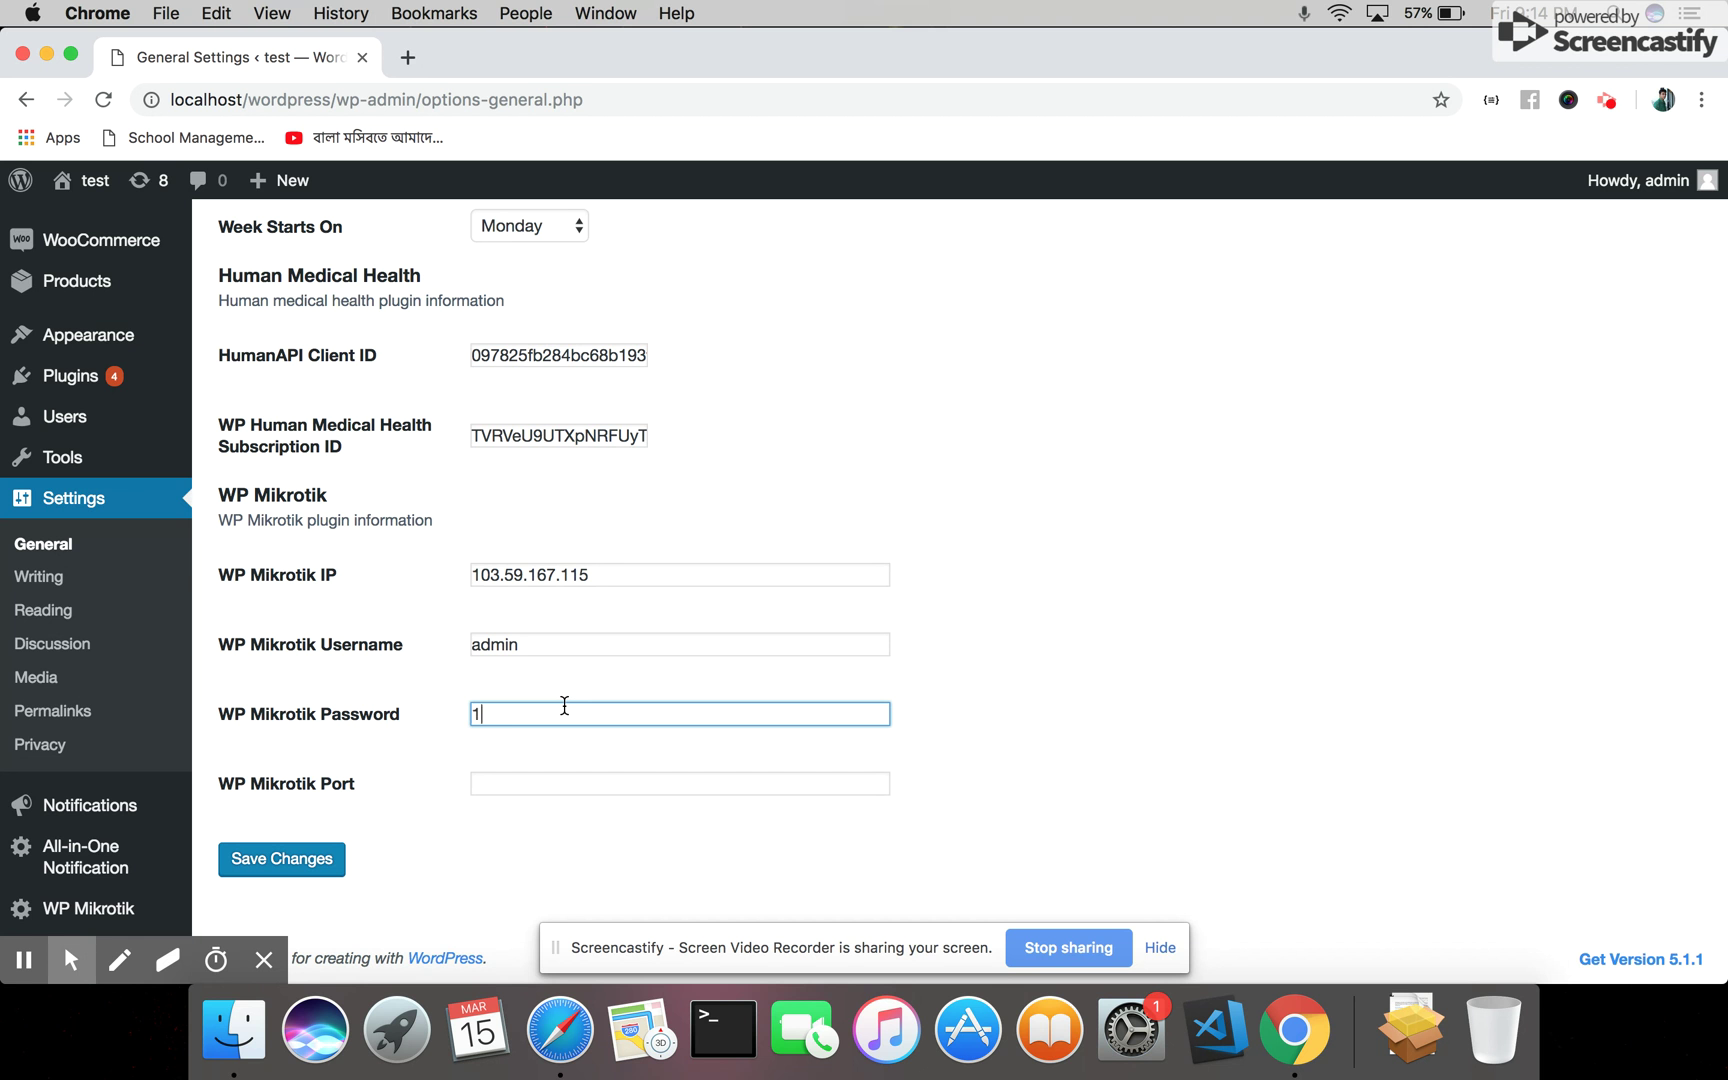
type("1234567")
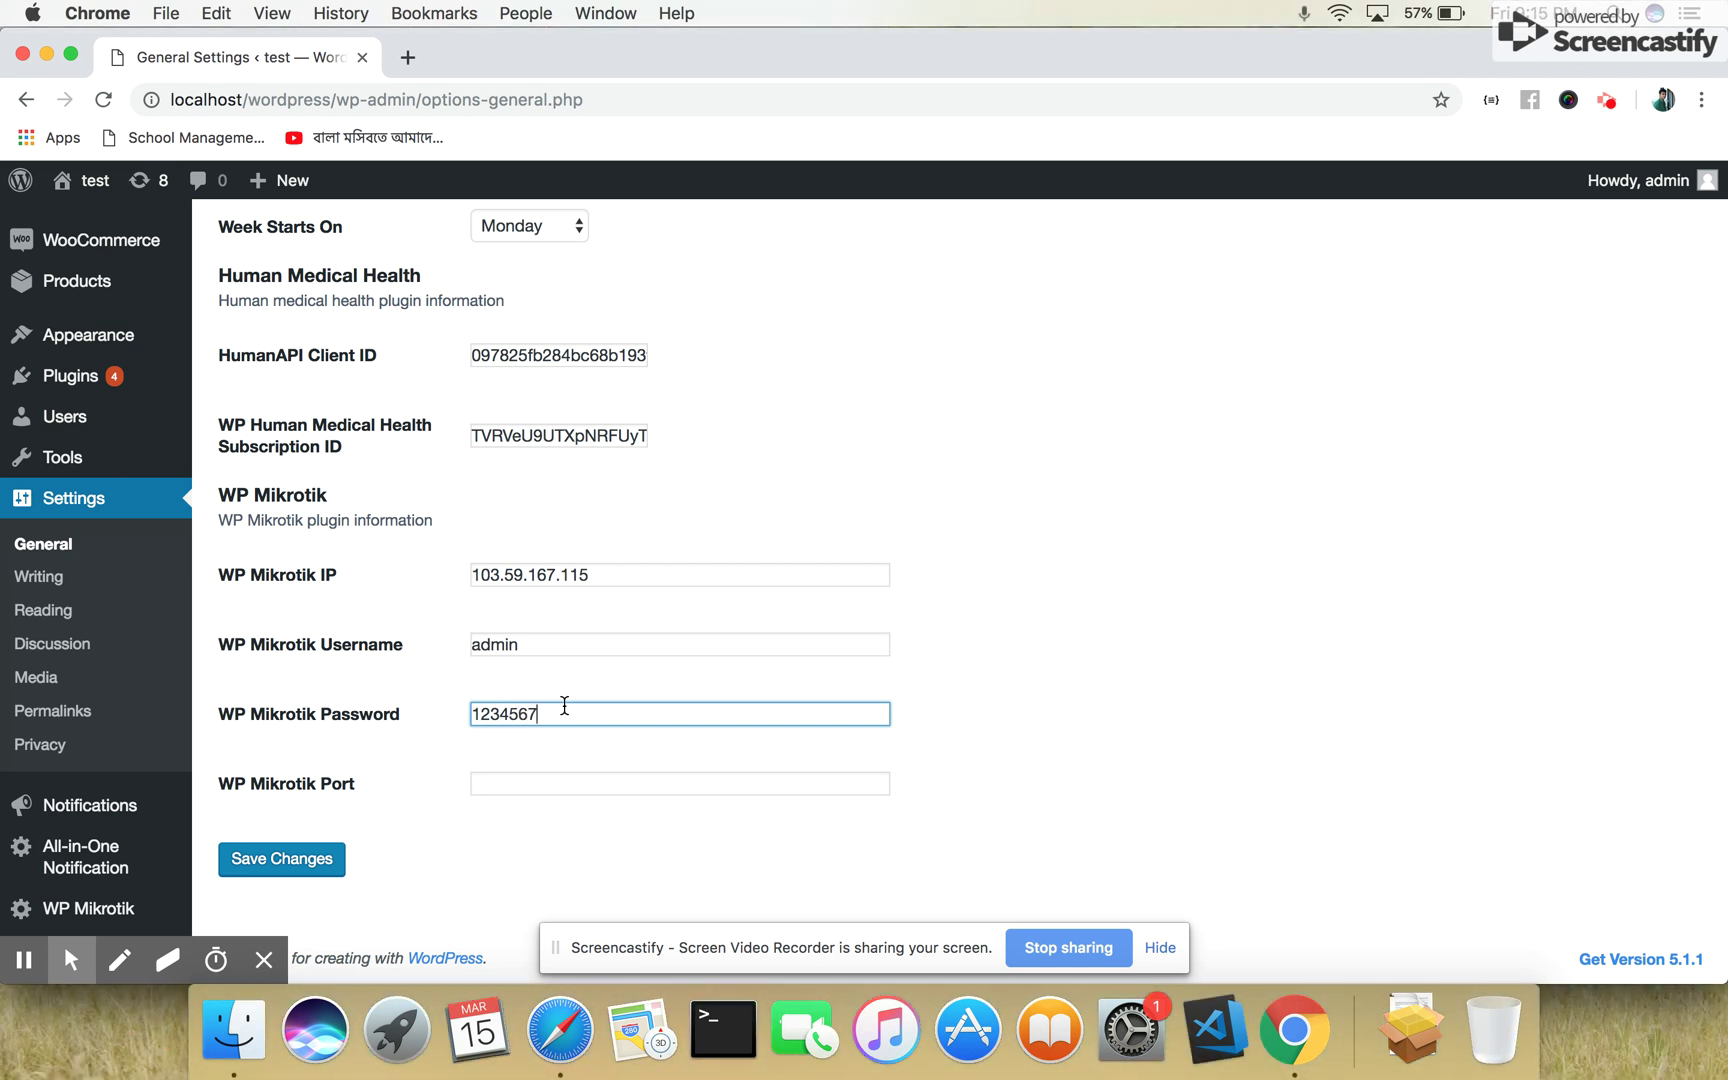
type("8")
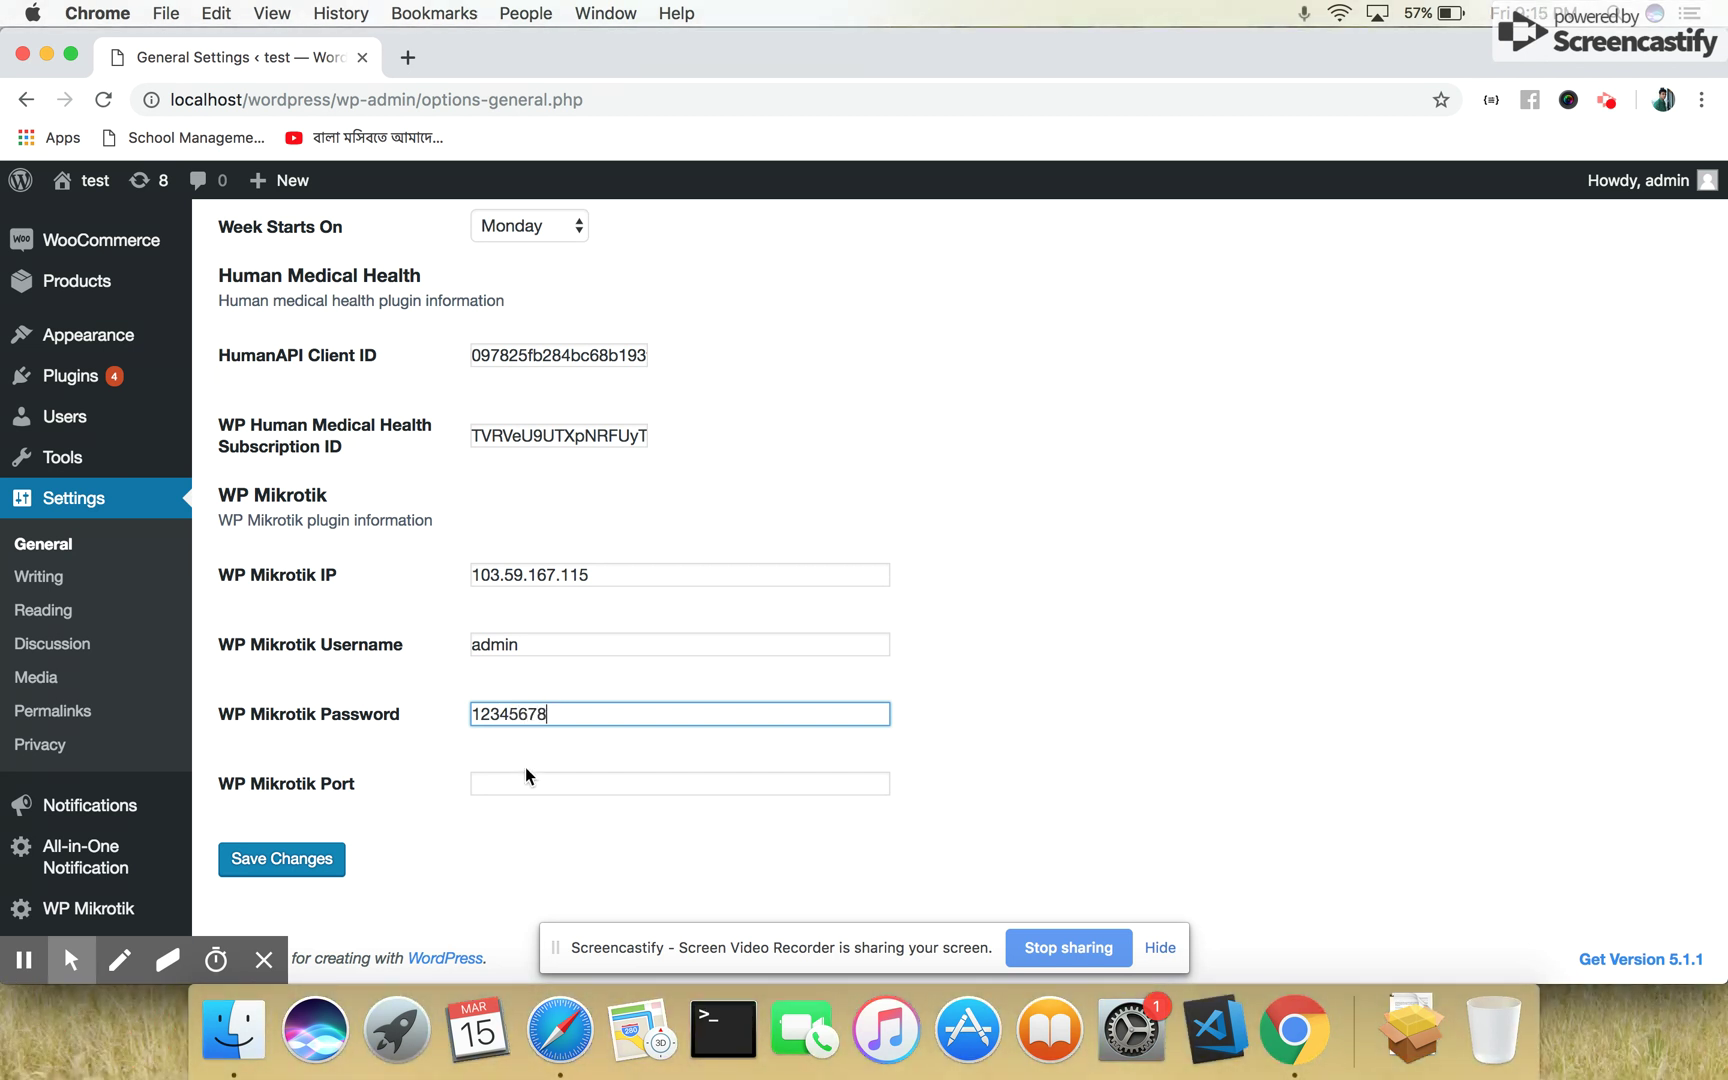
left_click(531, 786)
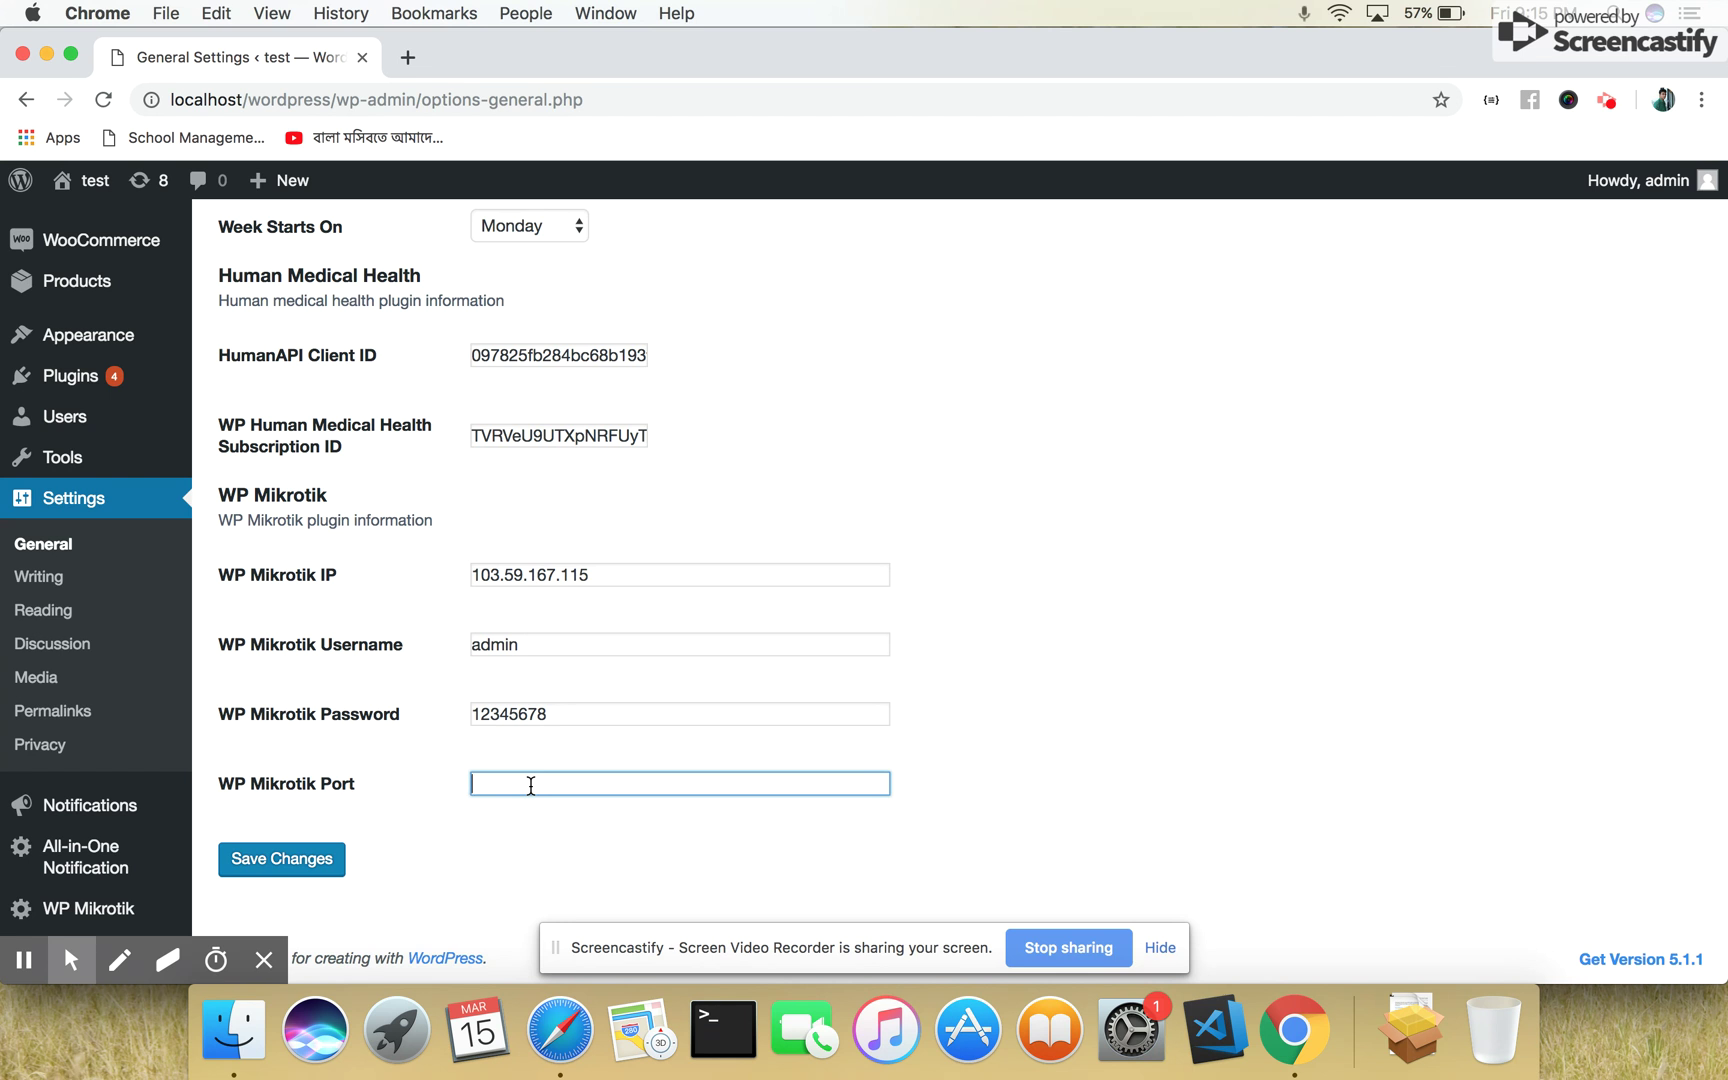
type("80")
left_click(261, 858)
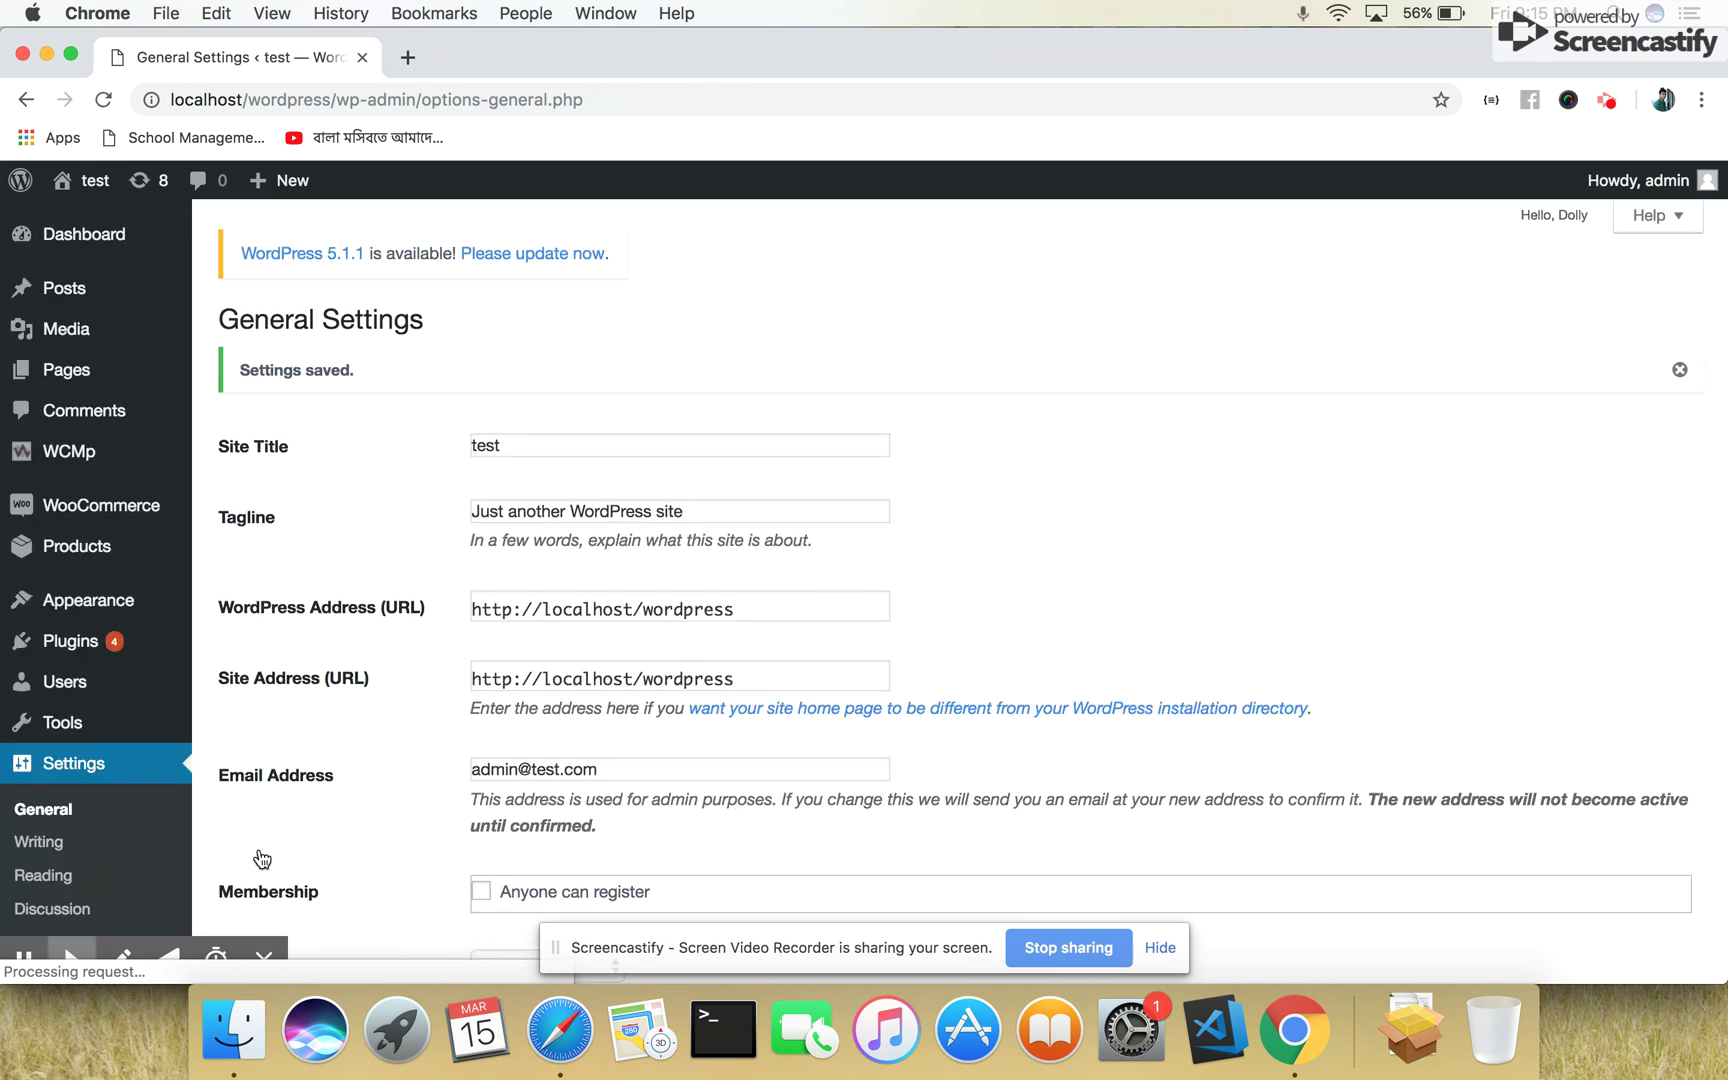
Check the saved Mikrotik values, then open the WP Mikrotik Static User List
scroll(330, 690, "down", 15)
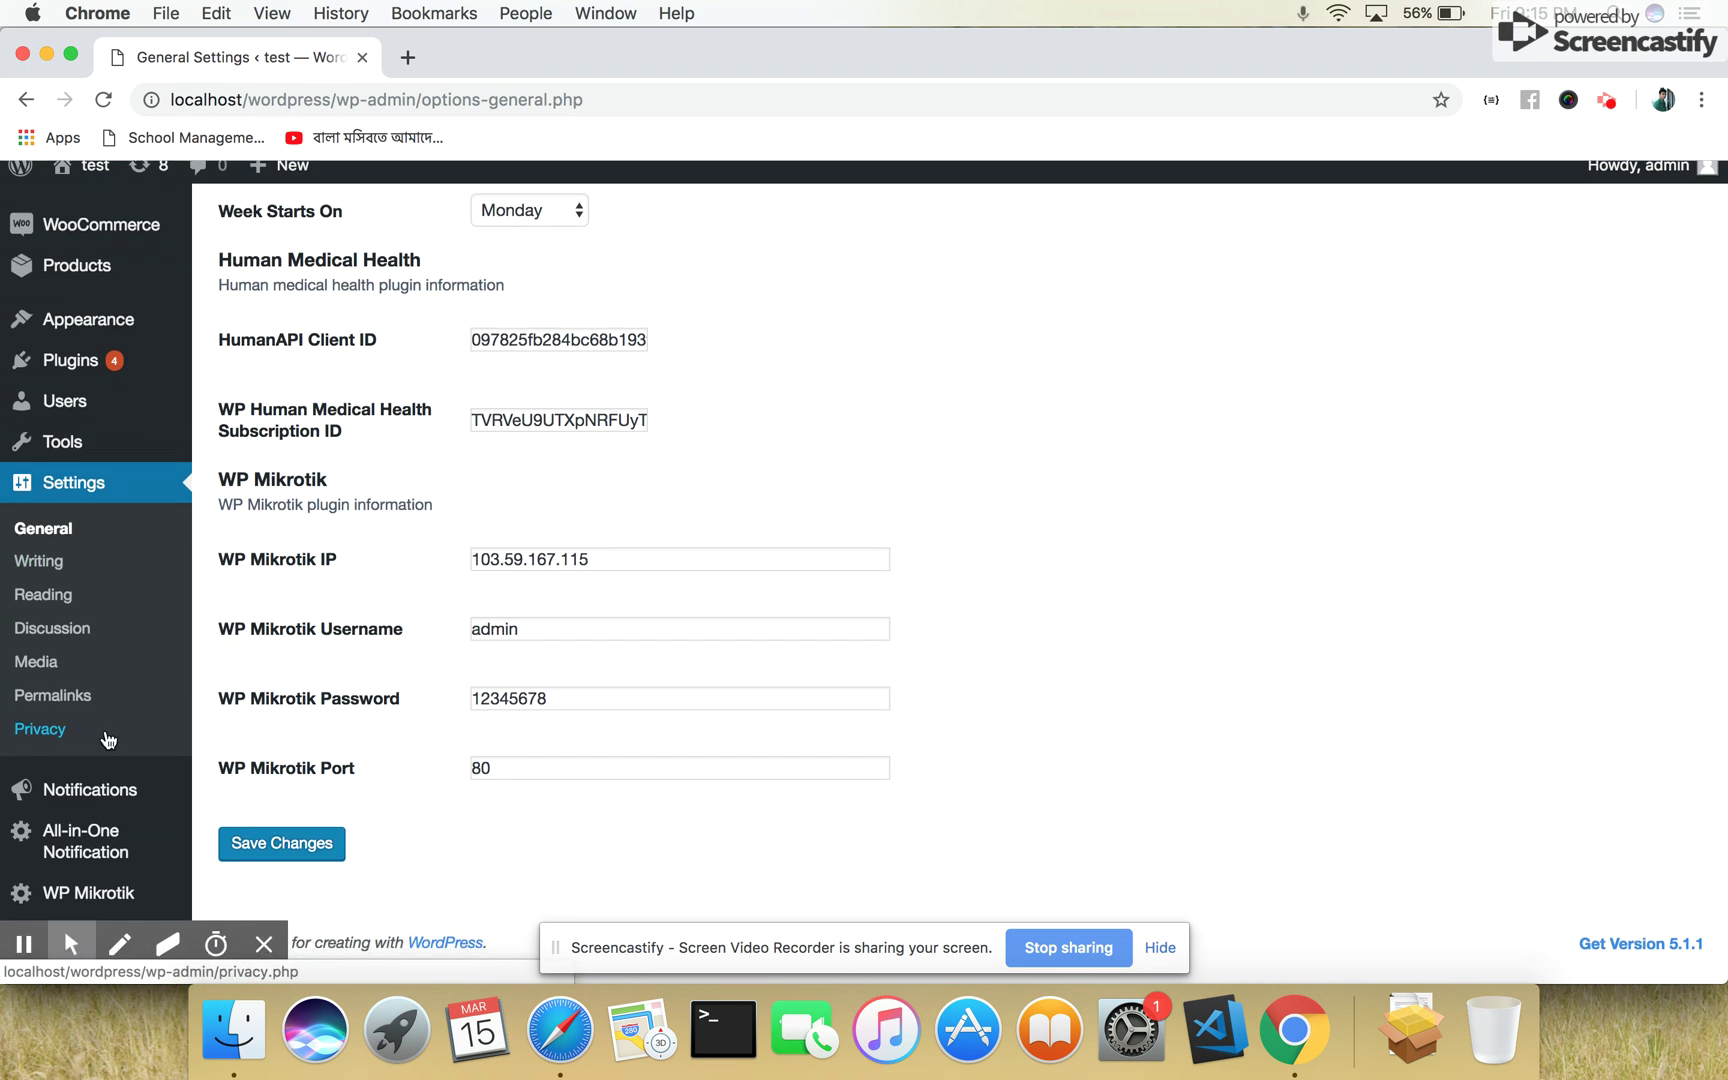
mouse_move(100, 906)
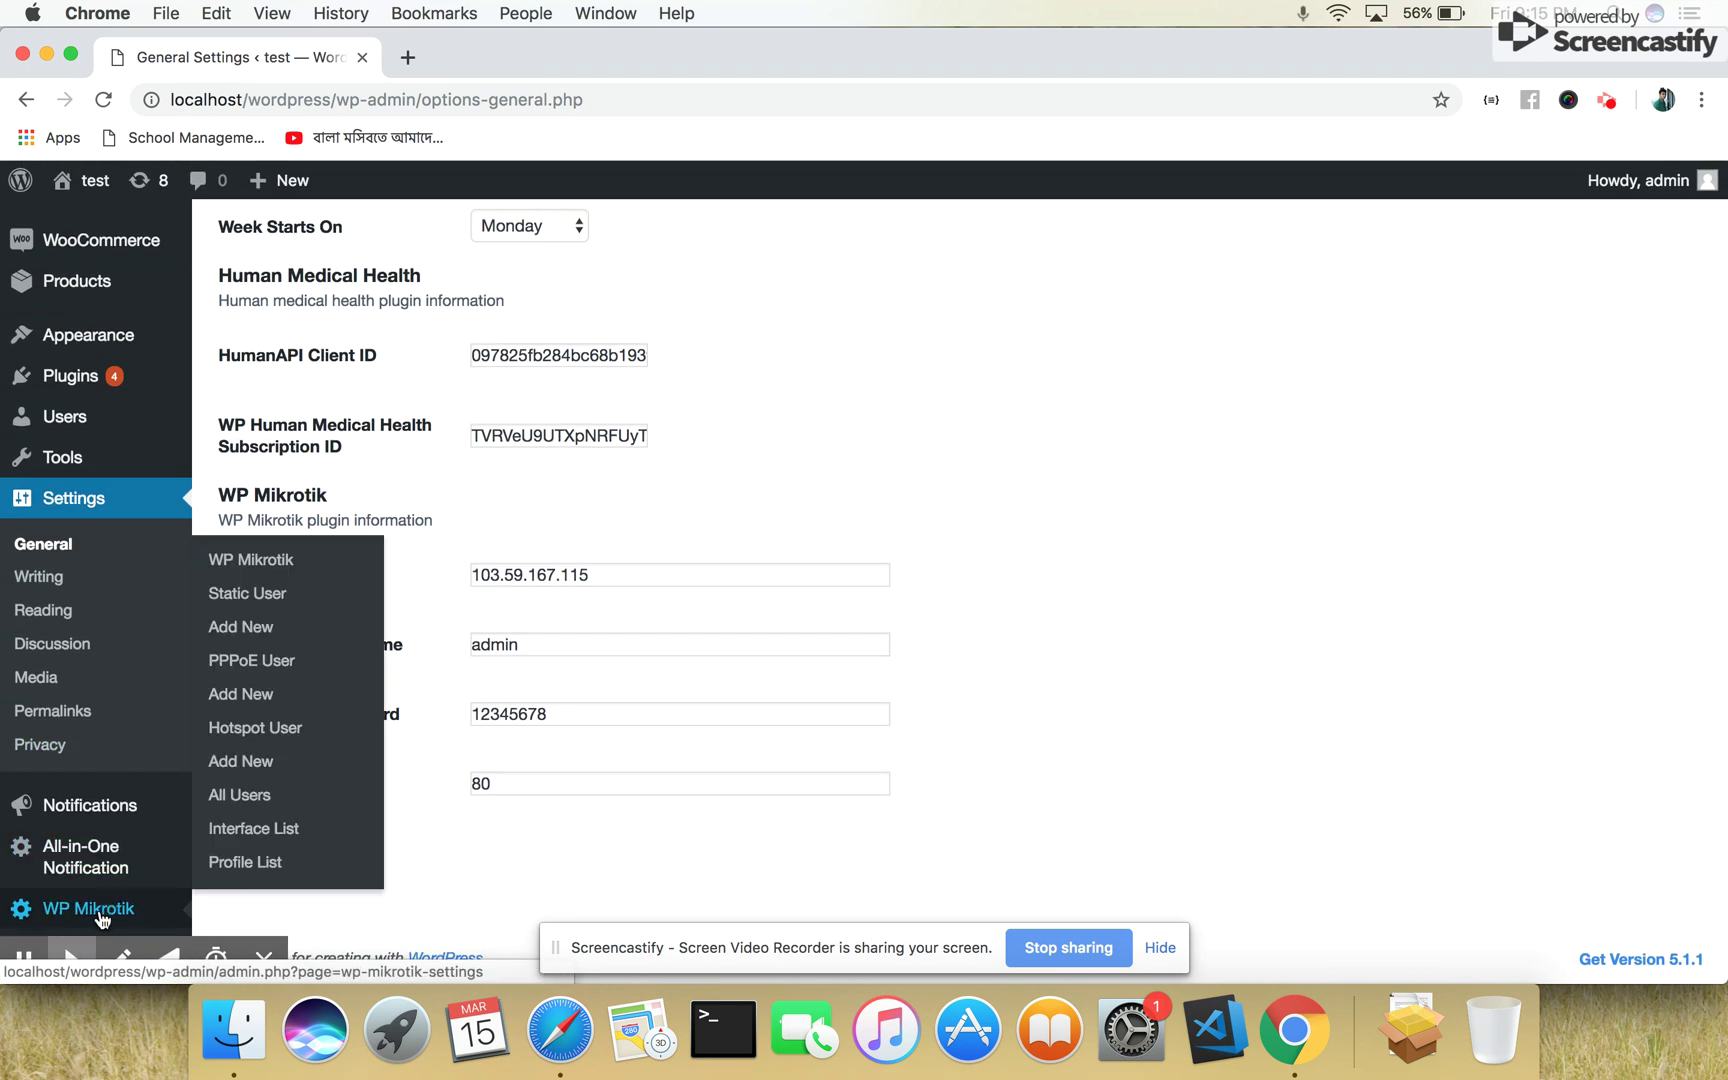
left_click(248, 594)
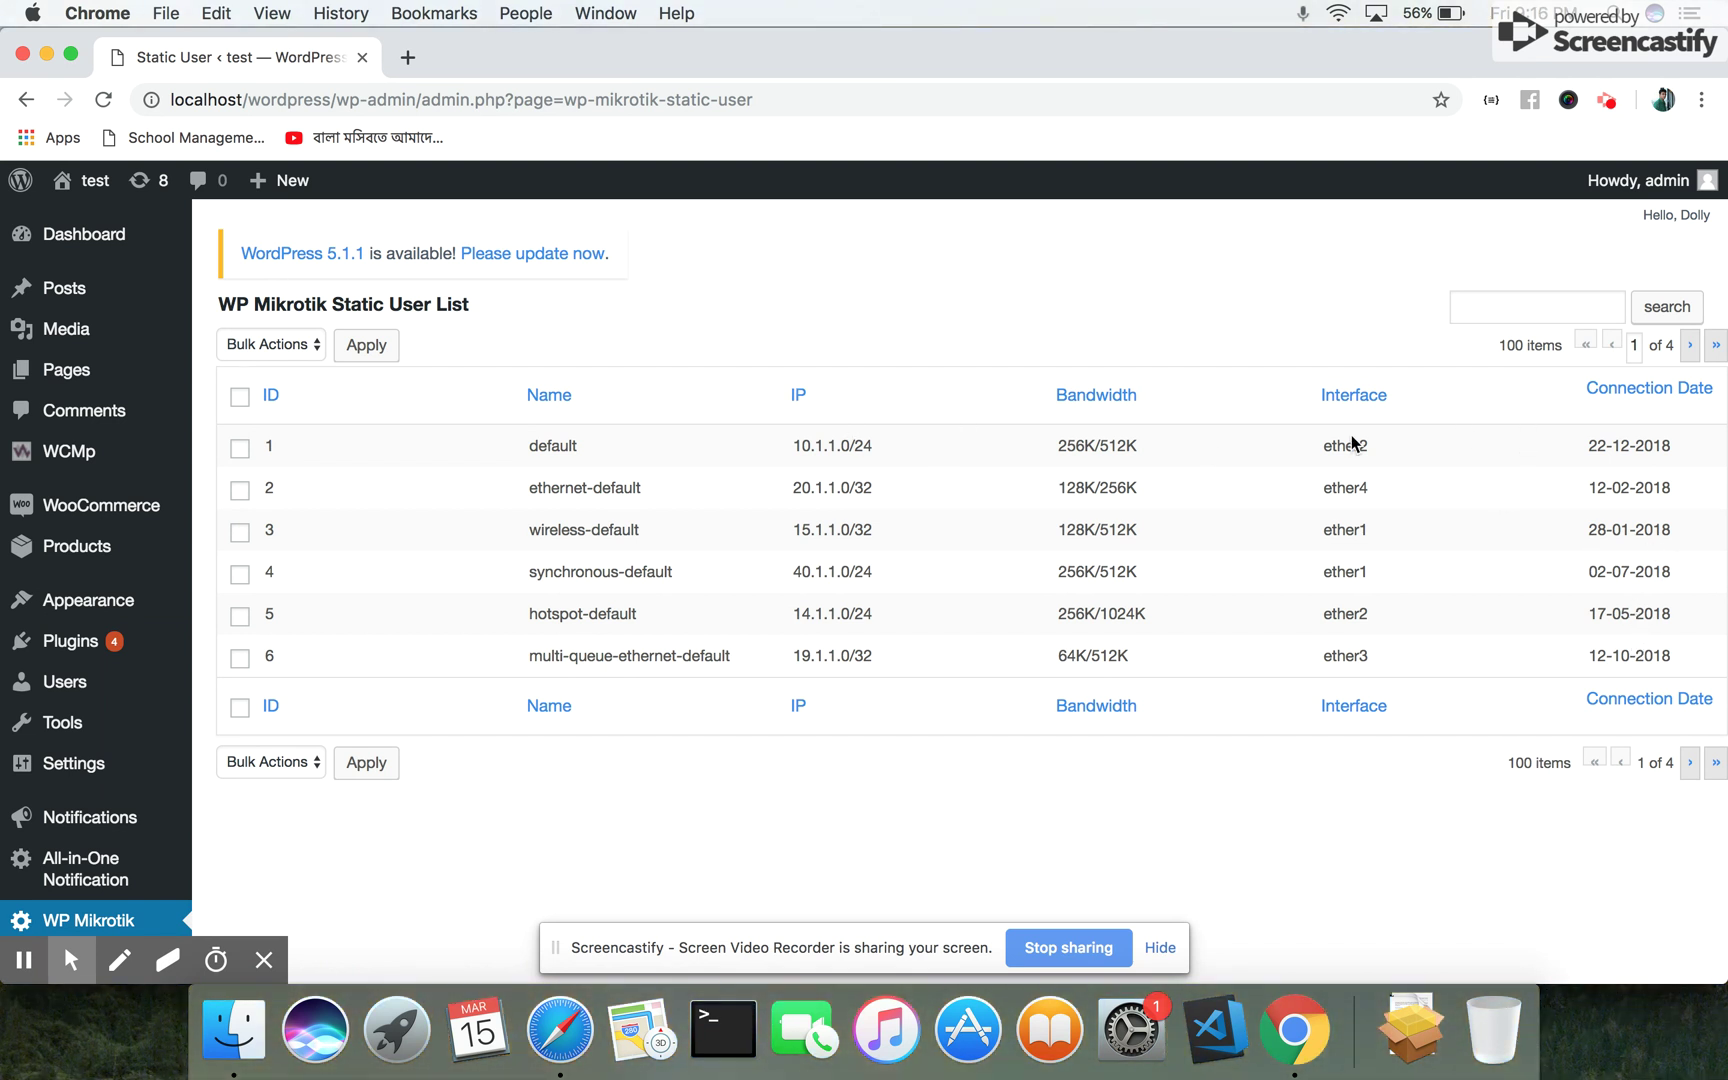
Select the default and ethernet-default static users and choose the Delete bulk action
left_click(240, 456)
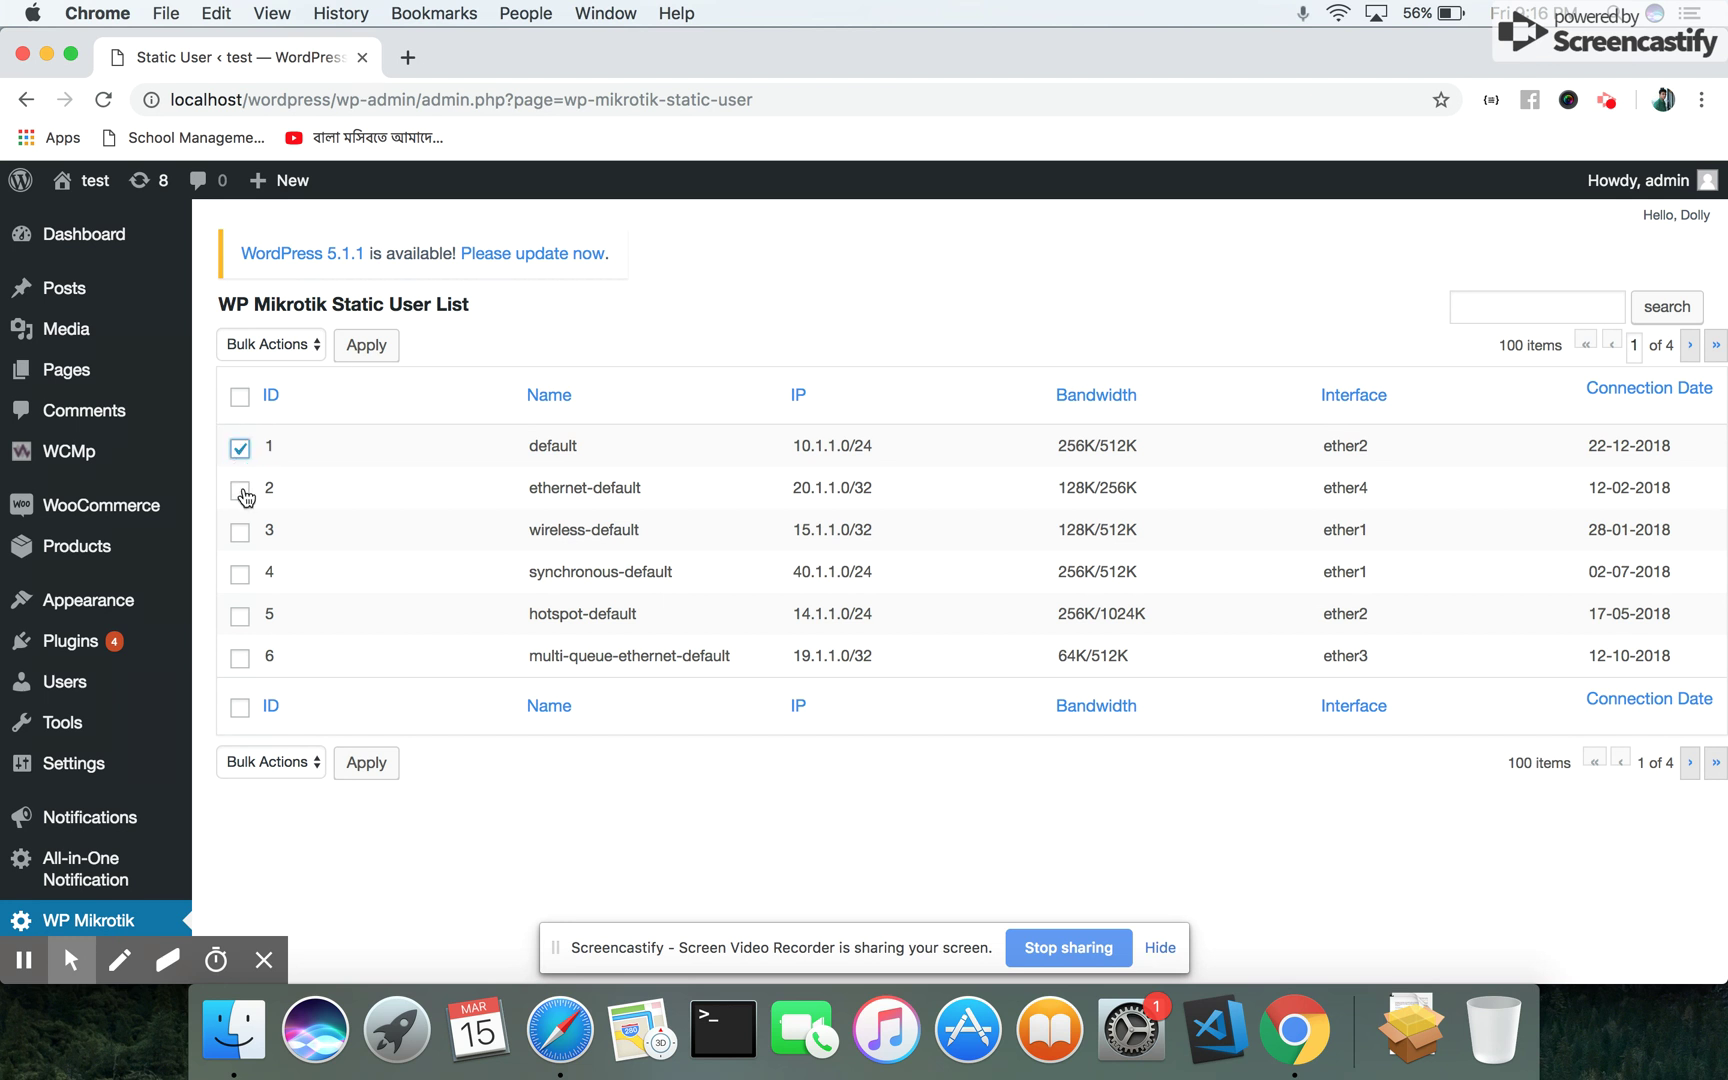
left_click(242, 492)
left_click(241, 490)
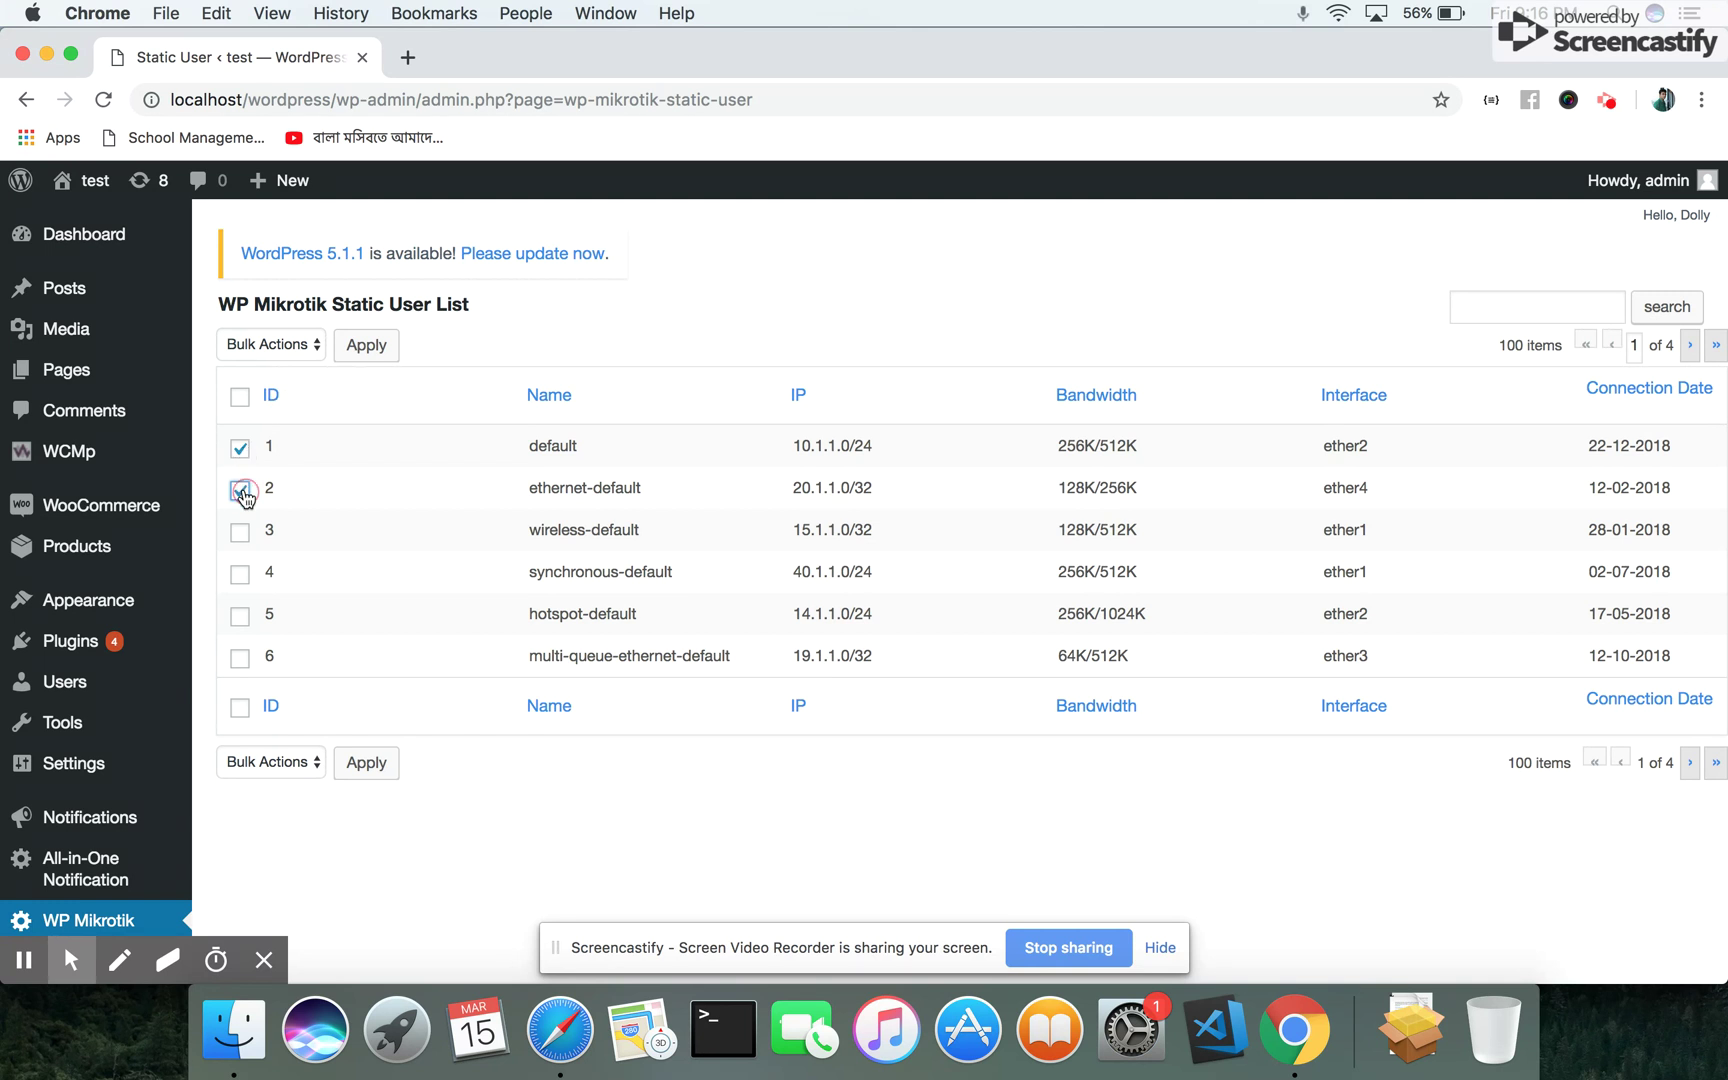
left_click(315, 344)
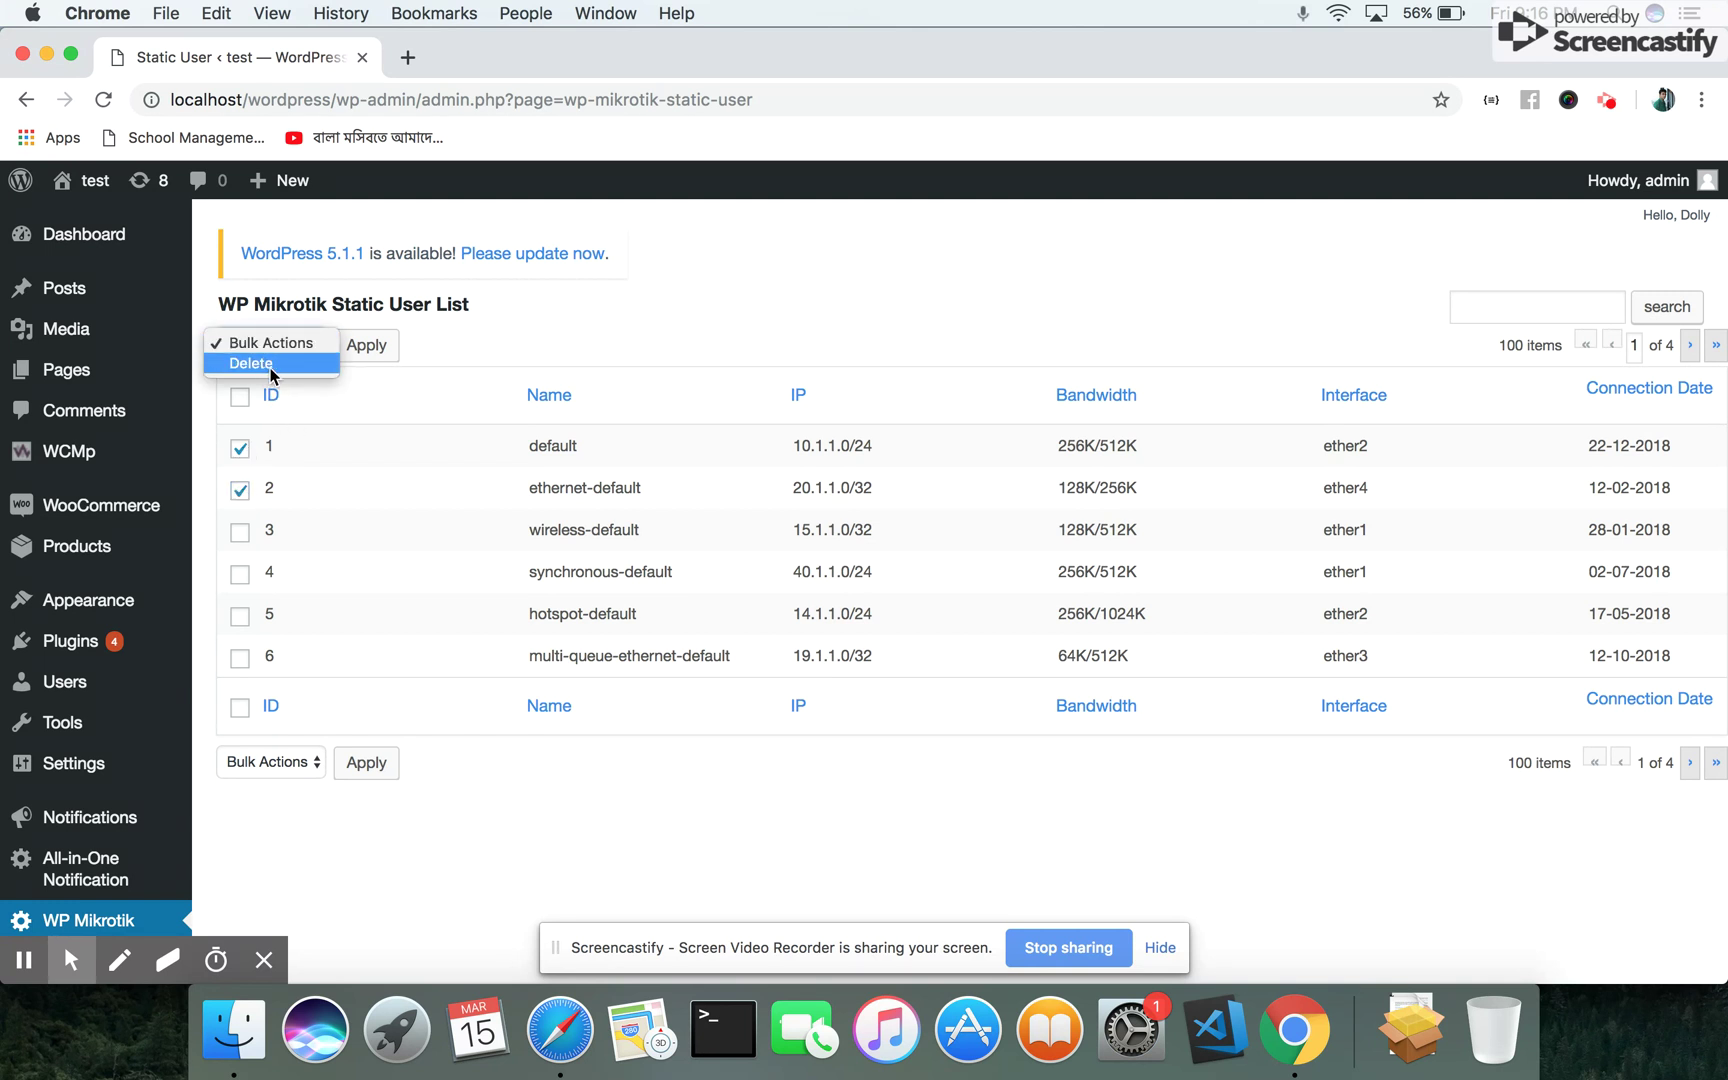
left_click(263, 363)
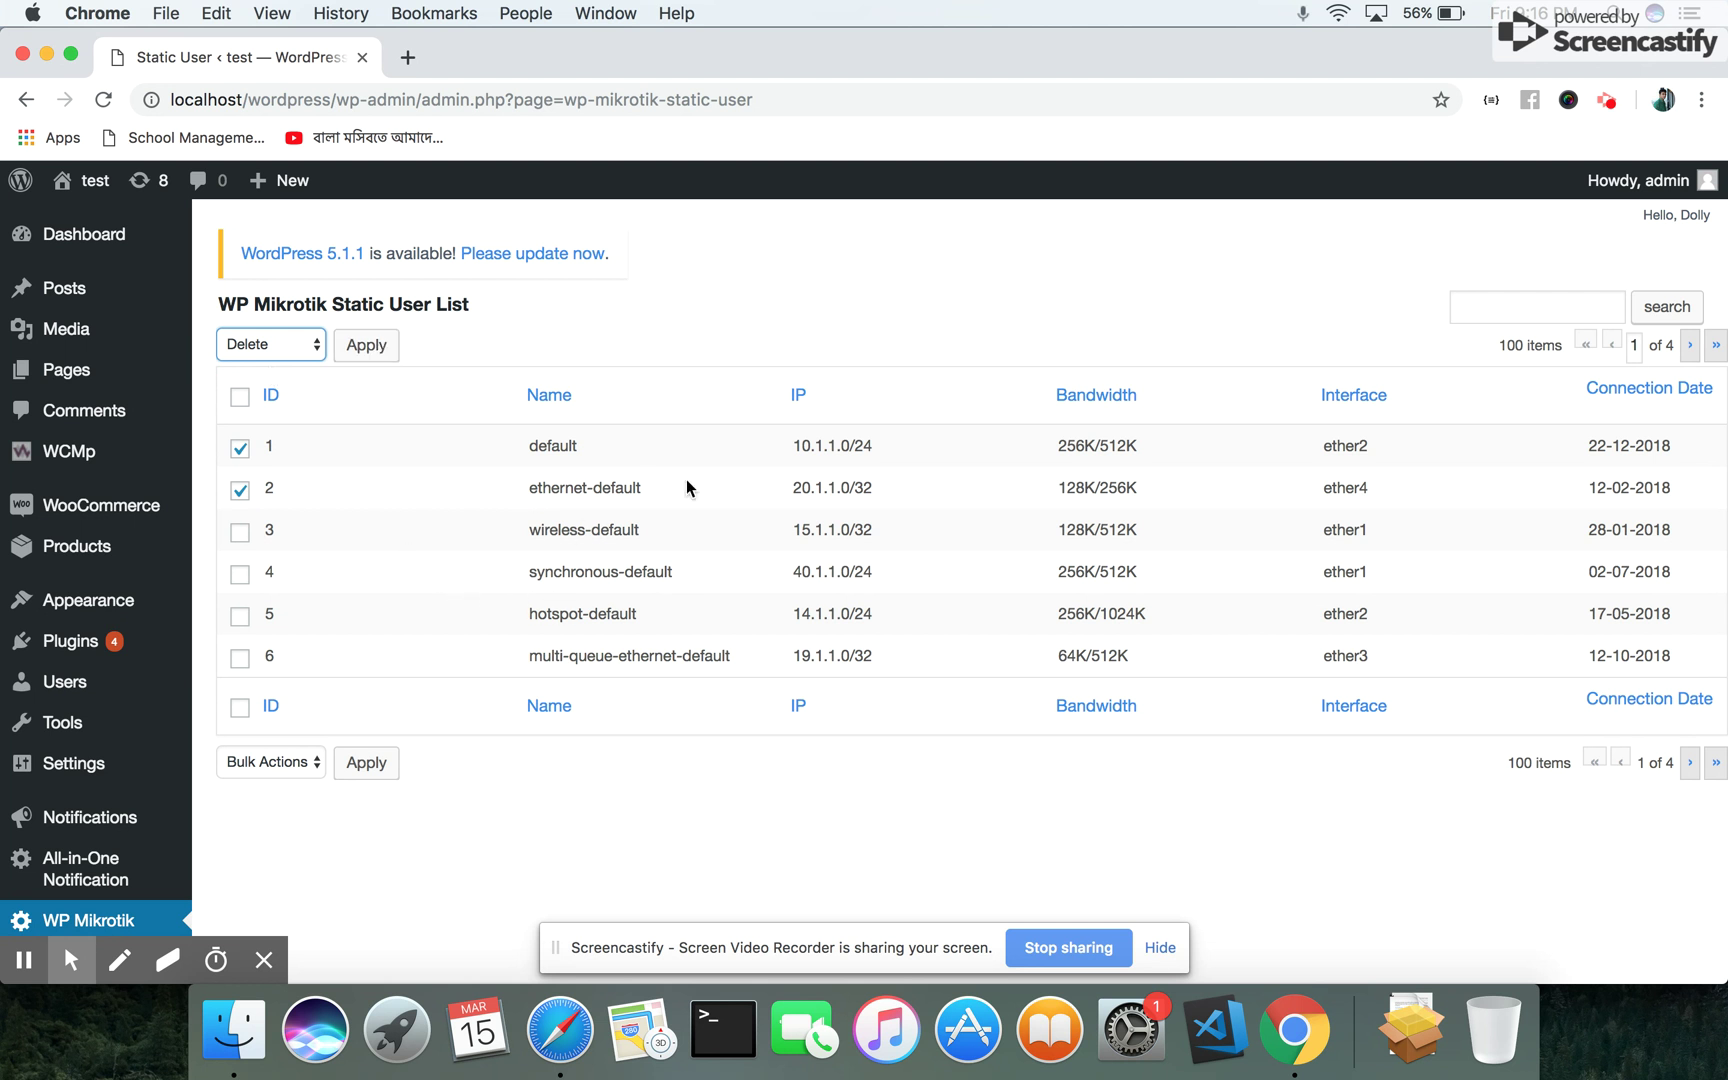
Search the static users for 'default' and go to page 2 of 4
left_click(1541, 304)
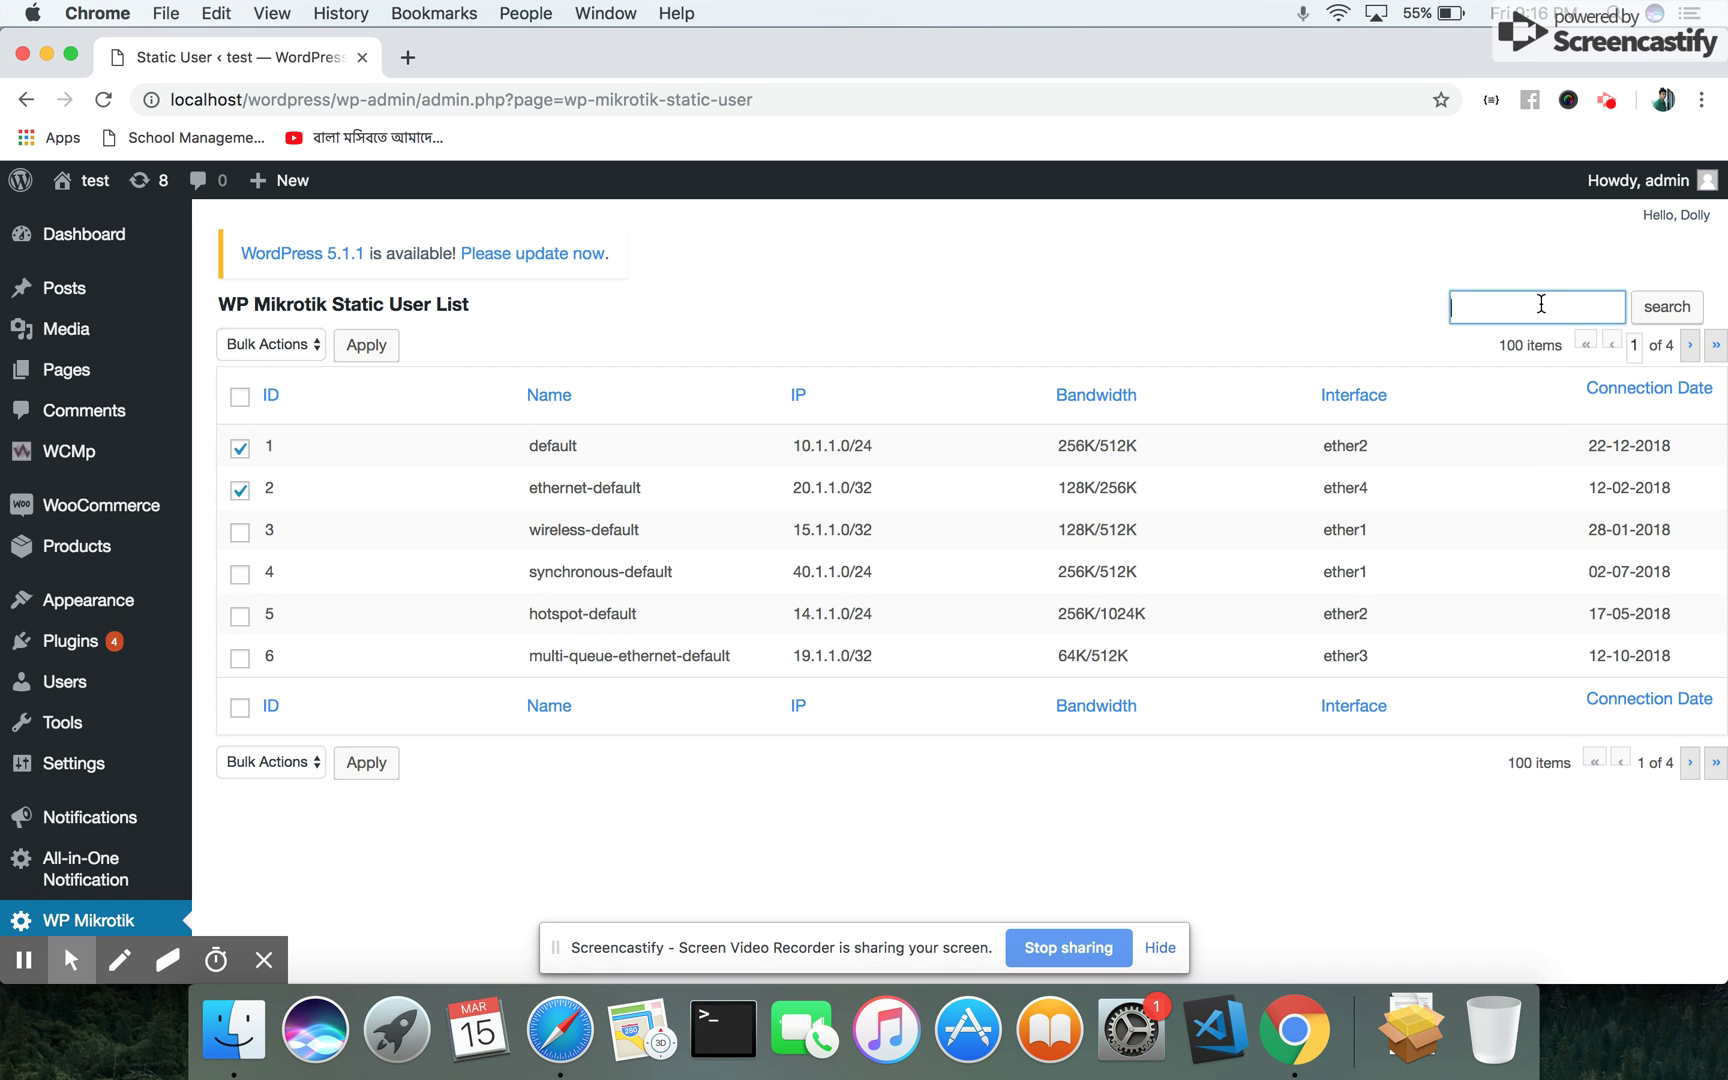
type("default")
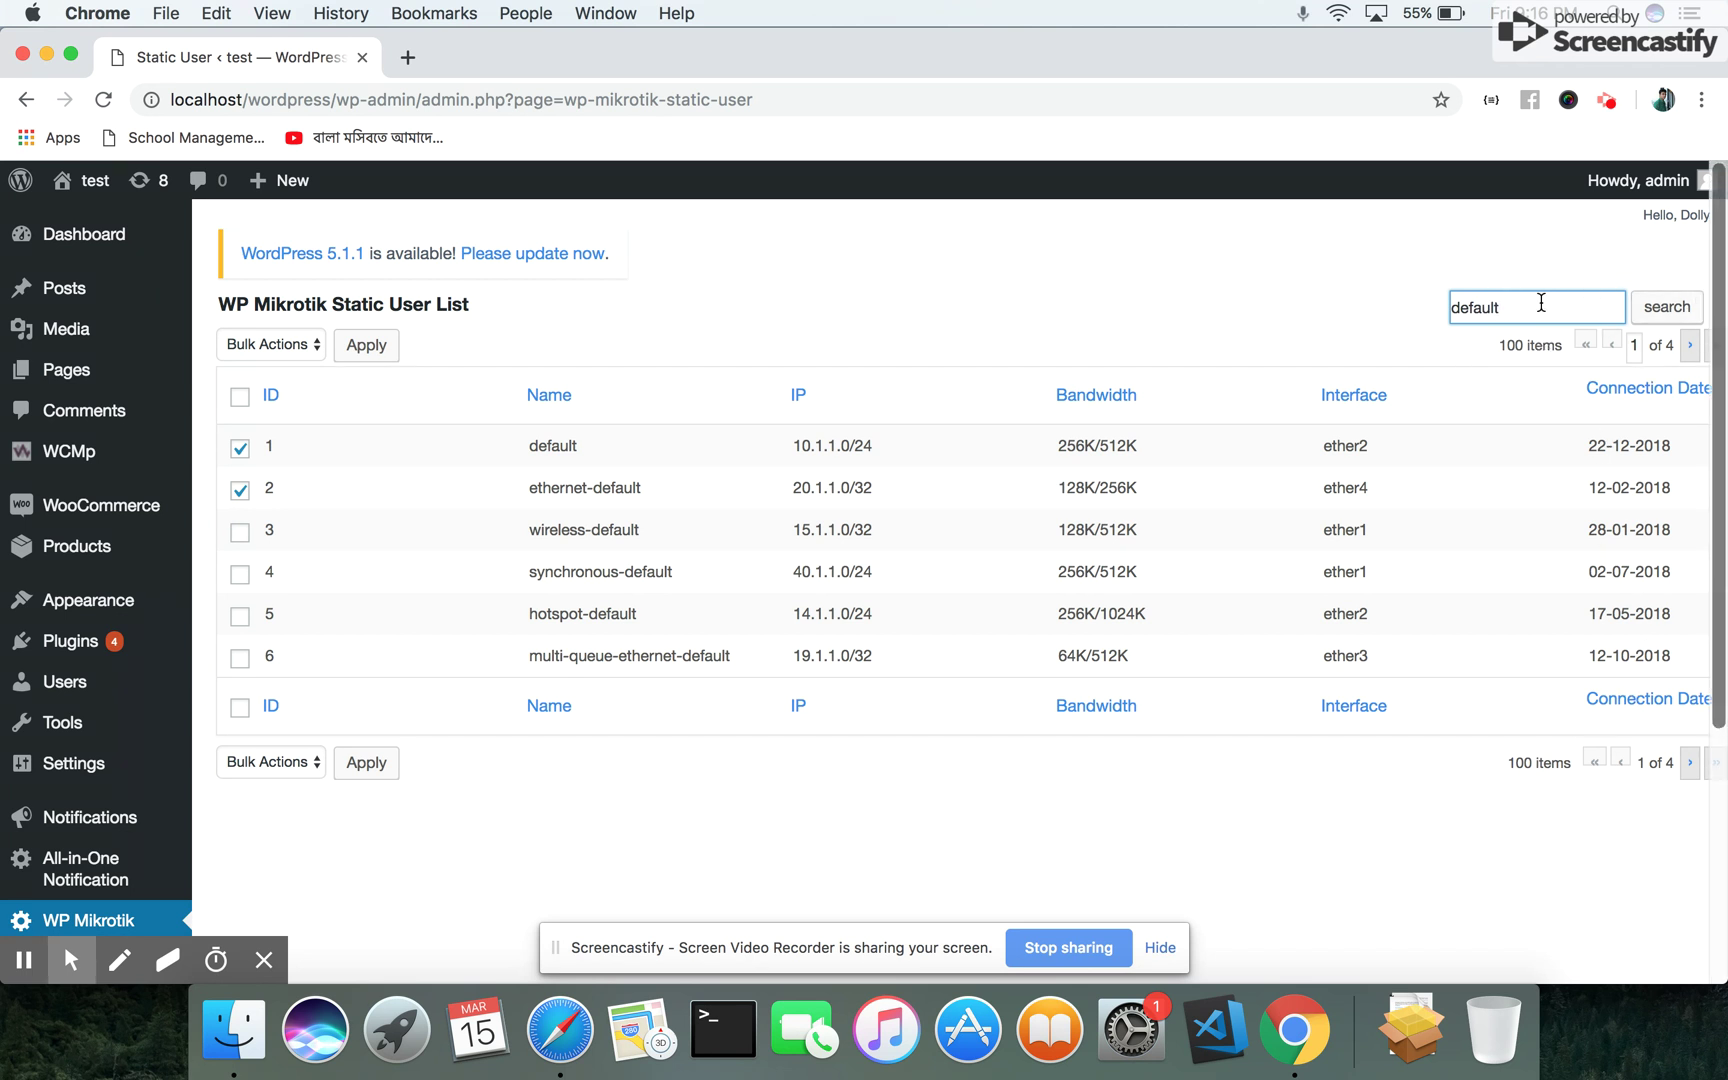
left_click(1688, 349)
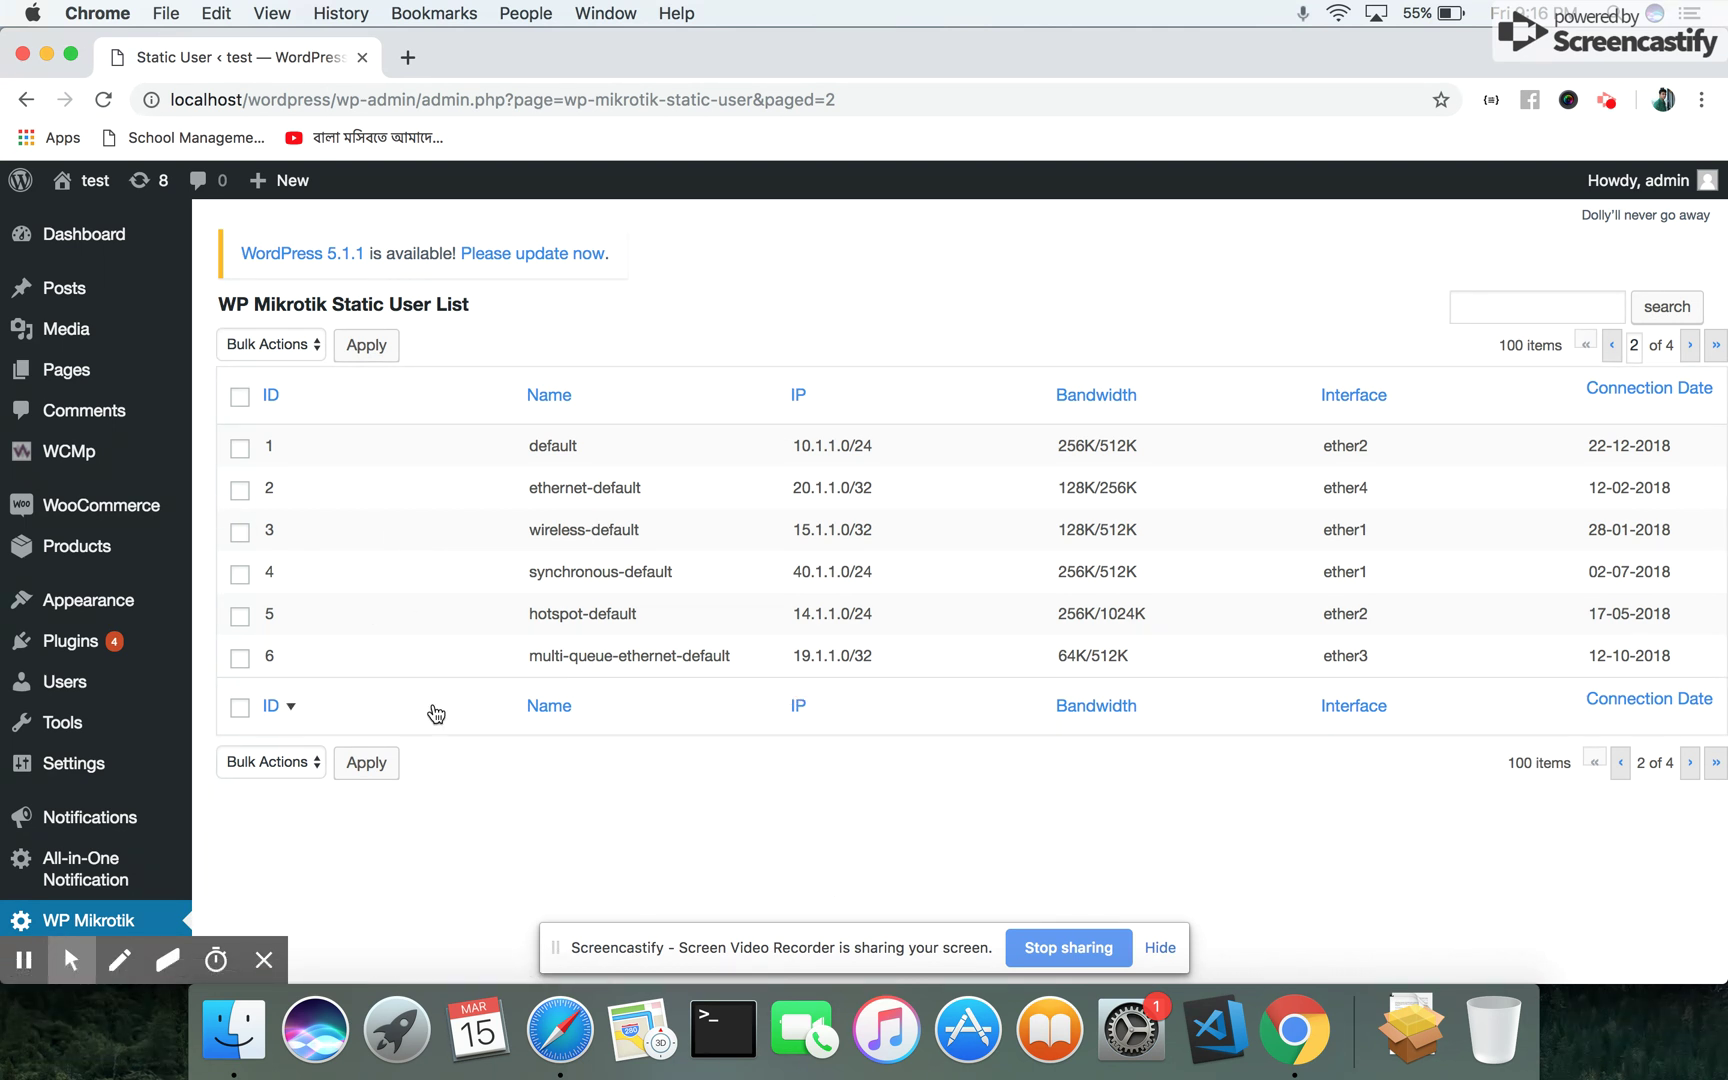
mouse_move(79, 768)
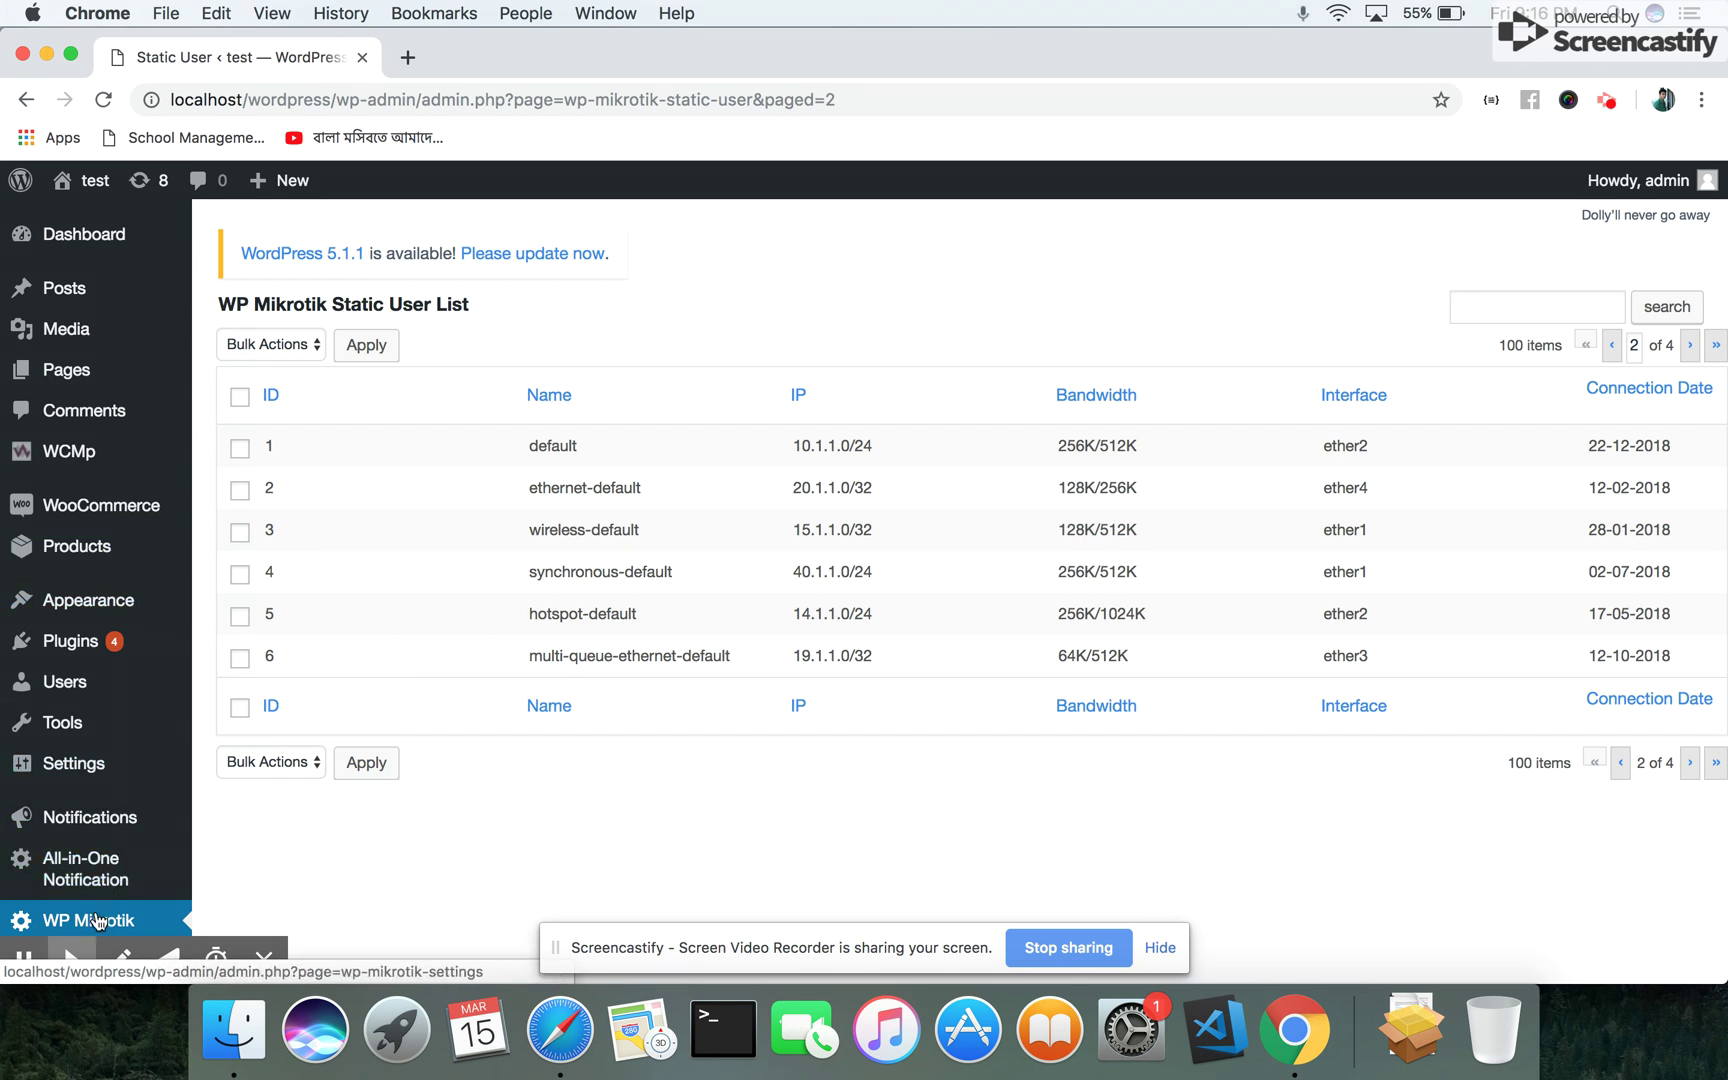
Open the Static User Add New form and place the cursor in the Name field
scroll(261, 800, "down", 5)
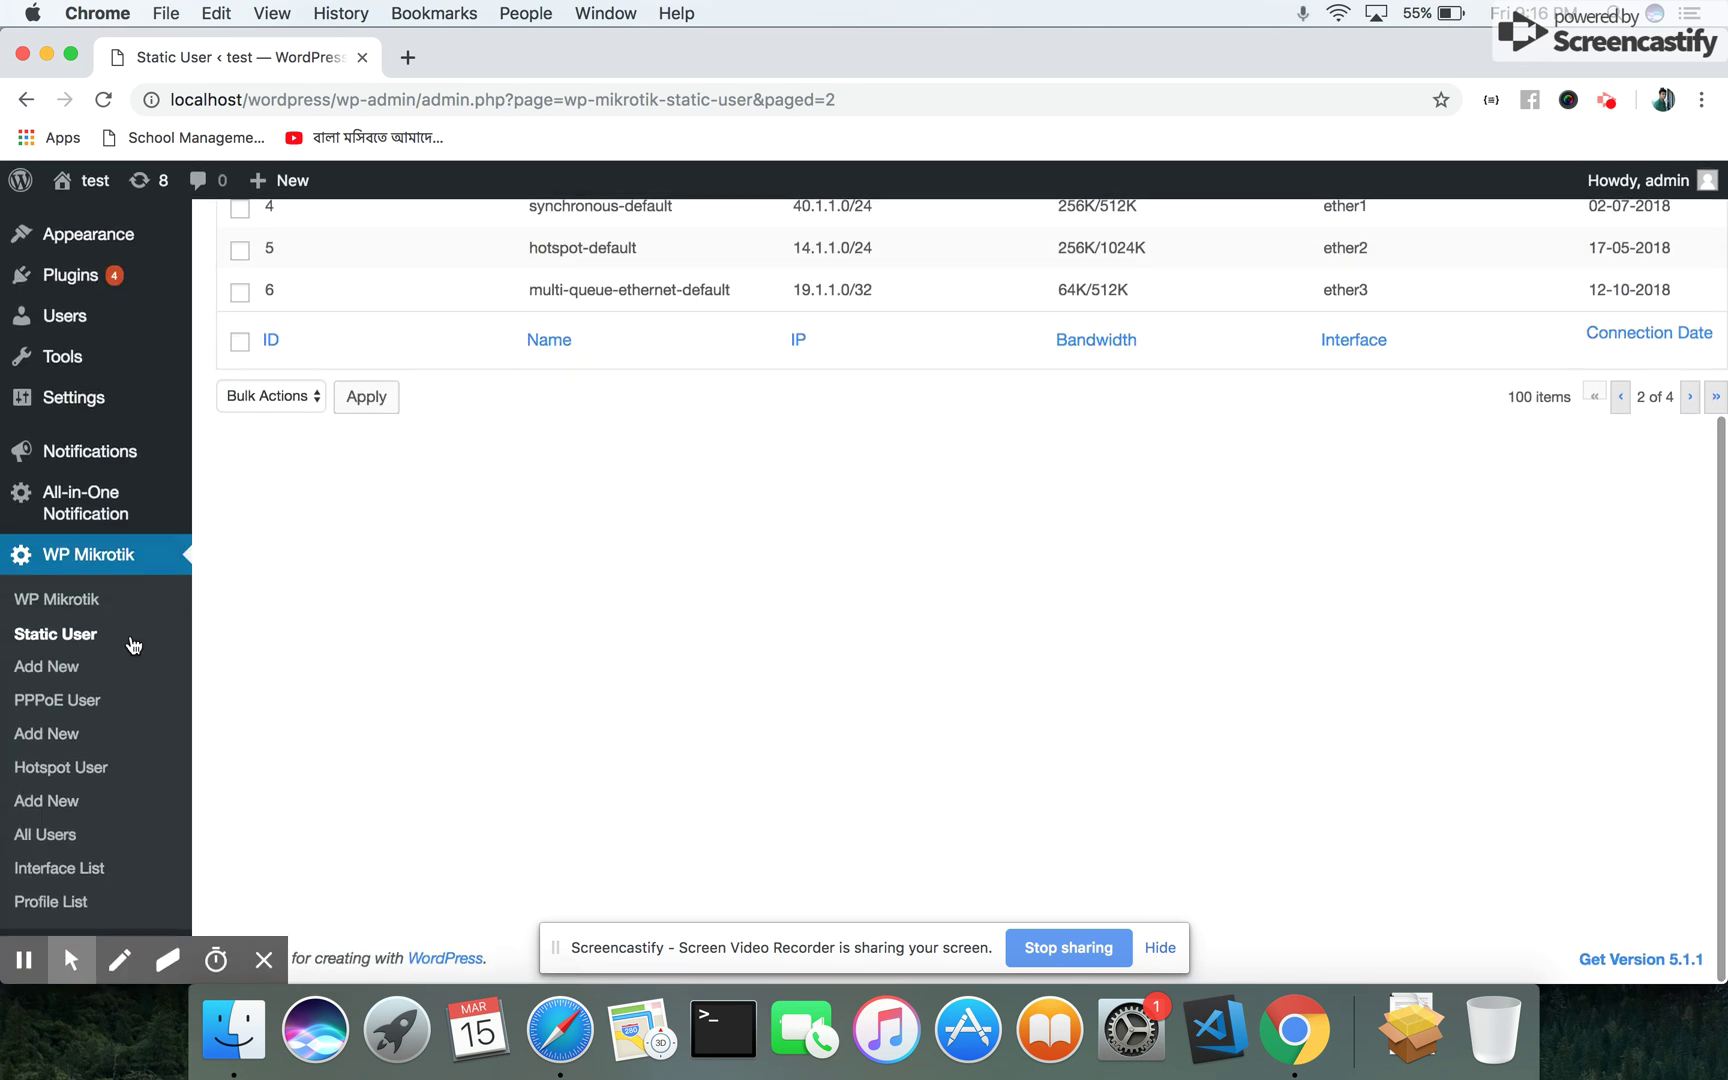
left_click(52, 670)
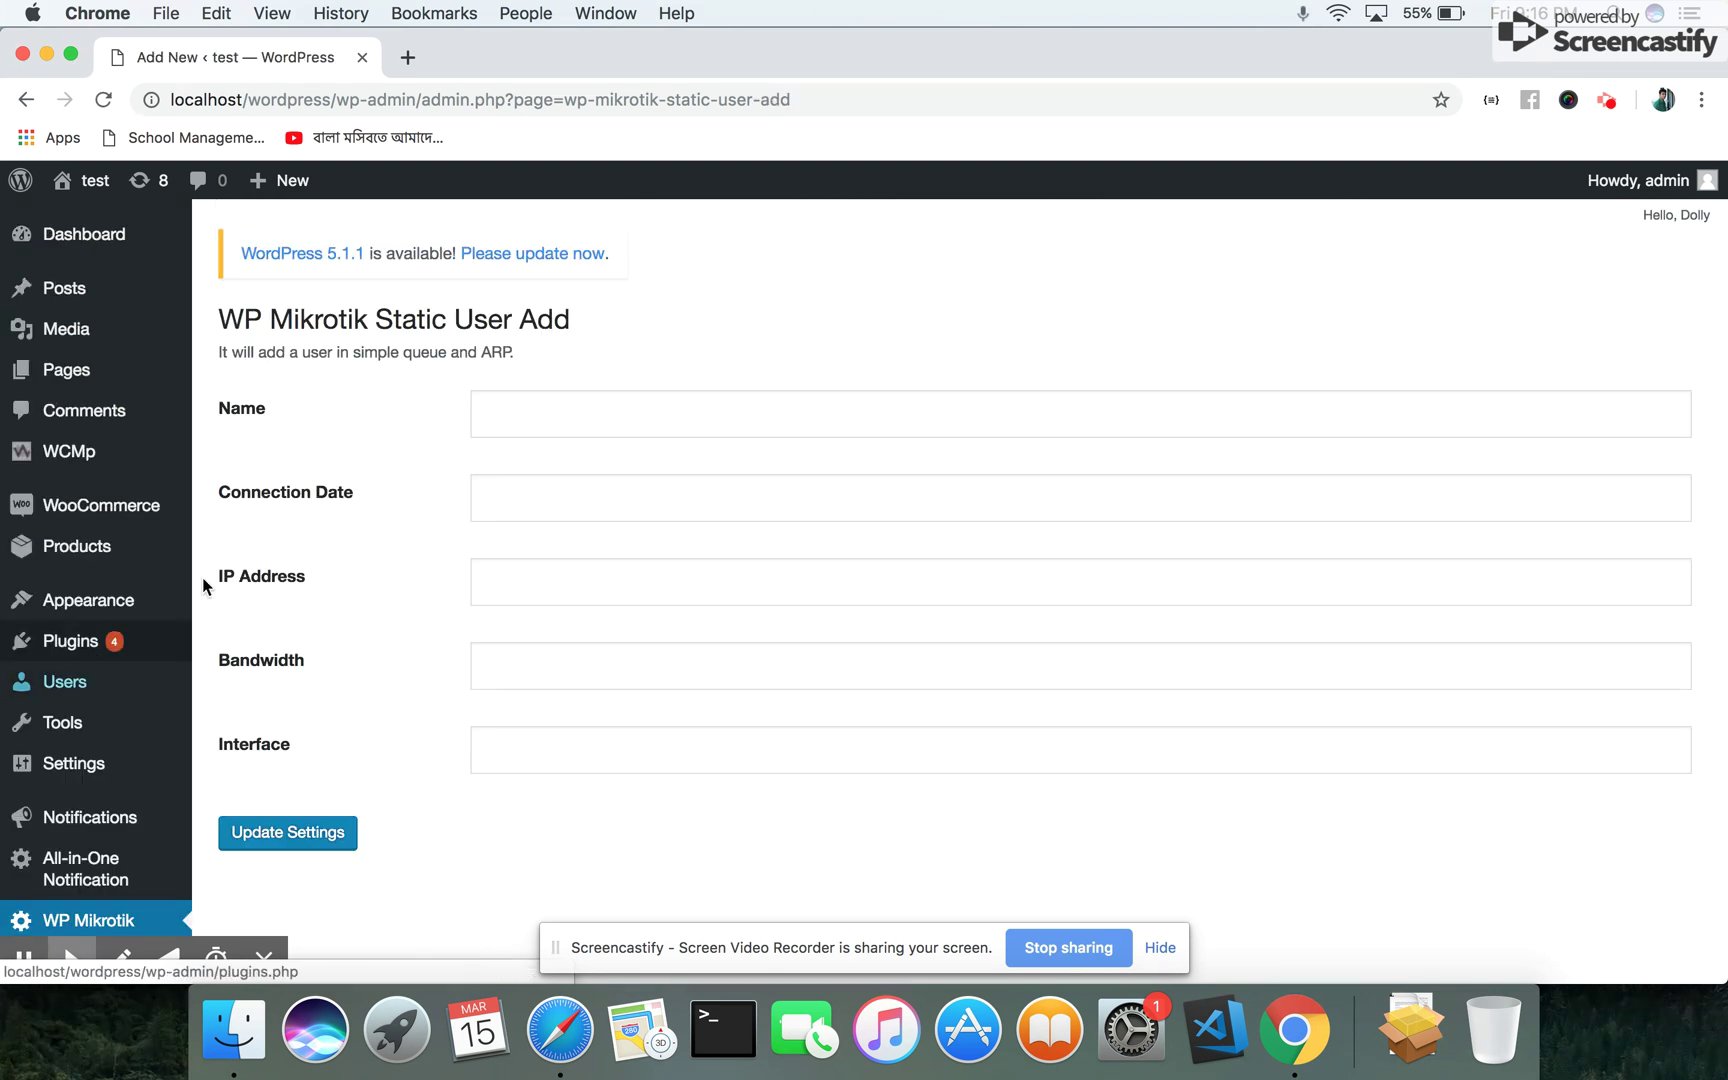
left_click(596, 411)
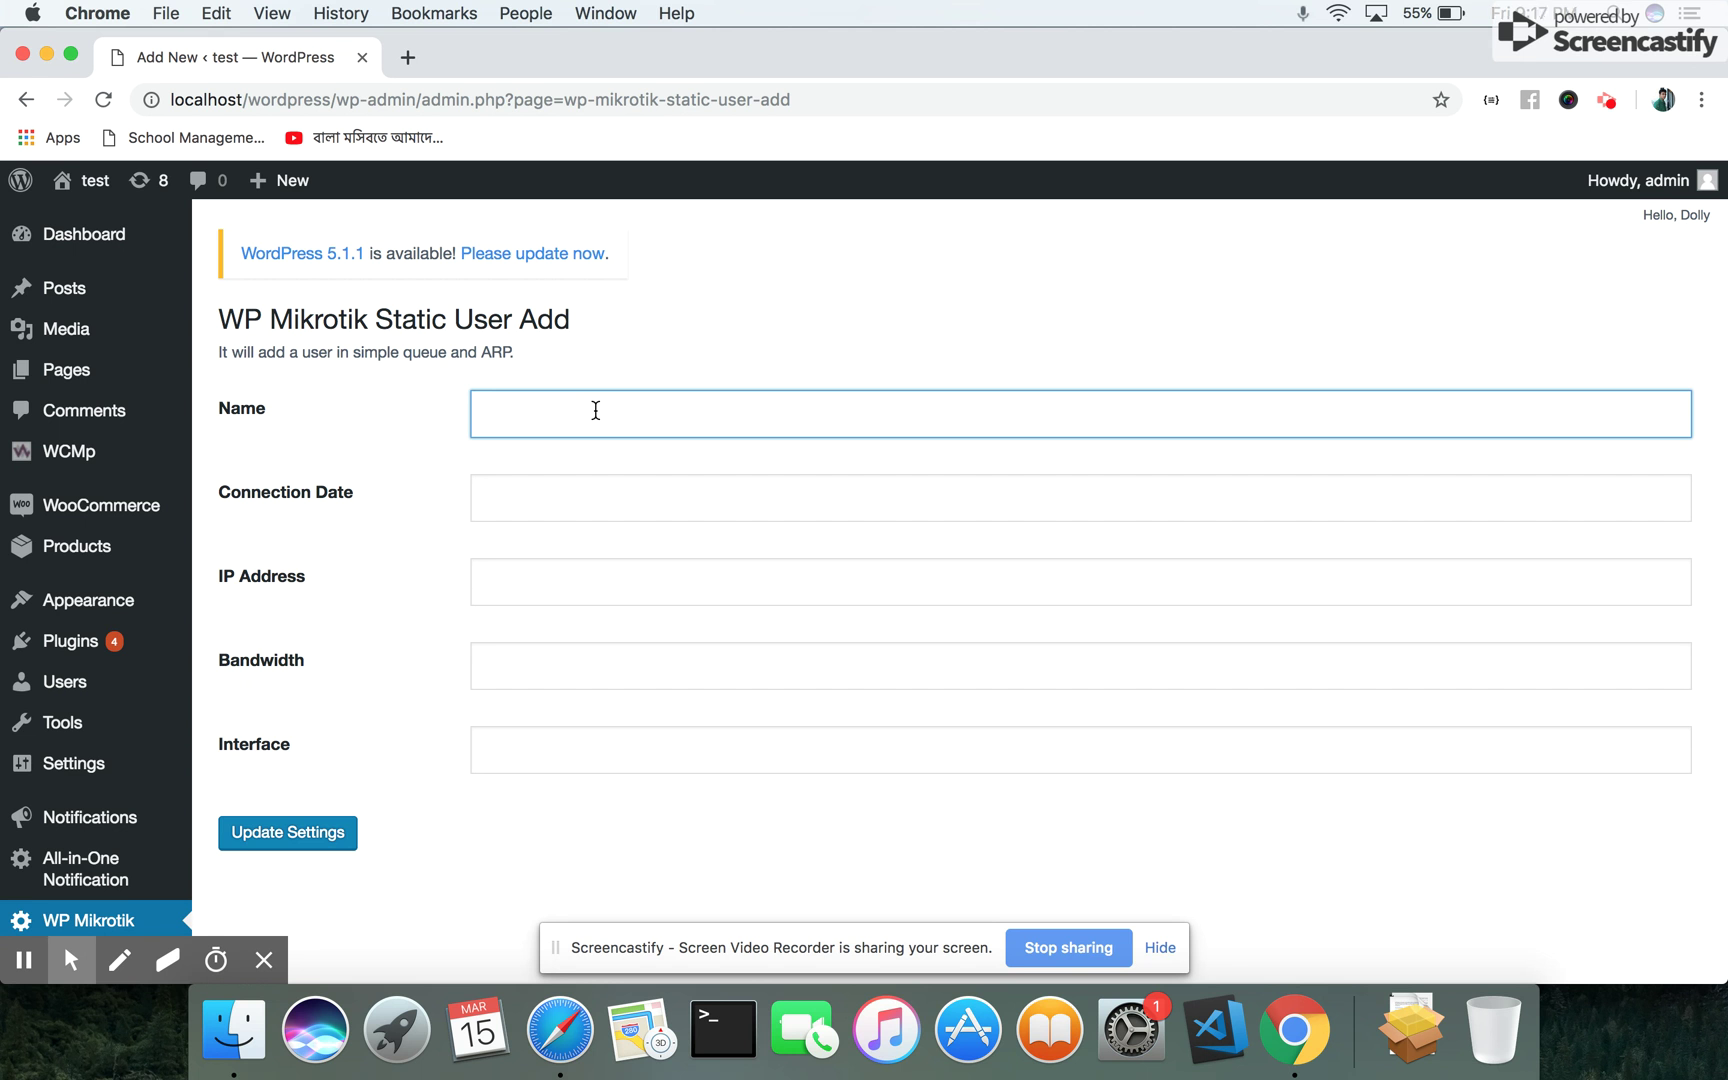
Fill in static user GarazLab: date 12-03-2019, IP 104.67.187.123, bandwidth 256k/512, interface ether2
type("Ga")
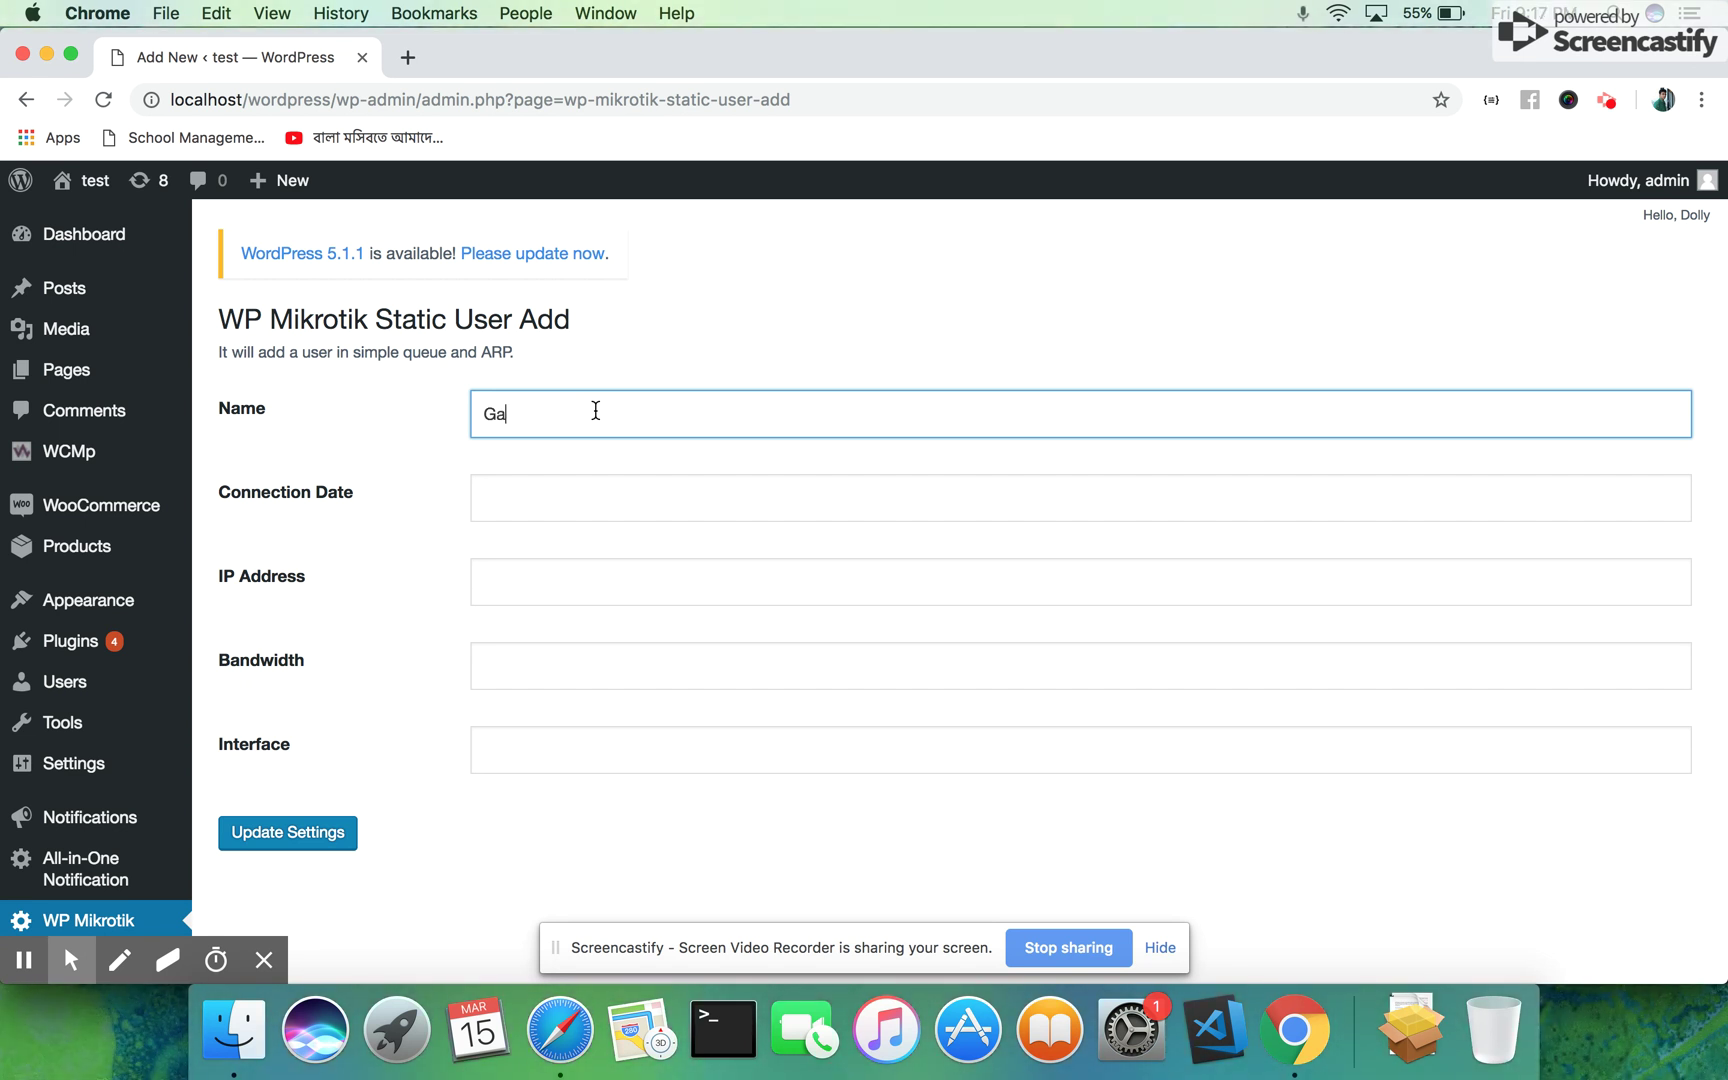
type("raz")
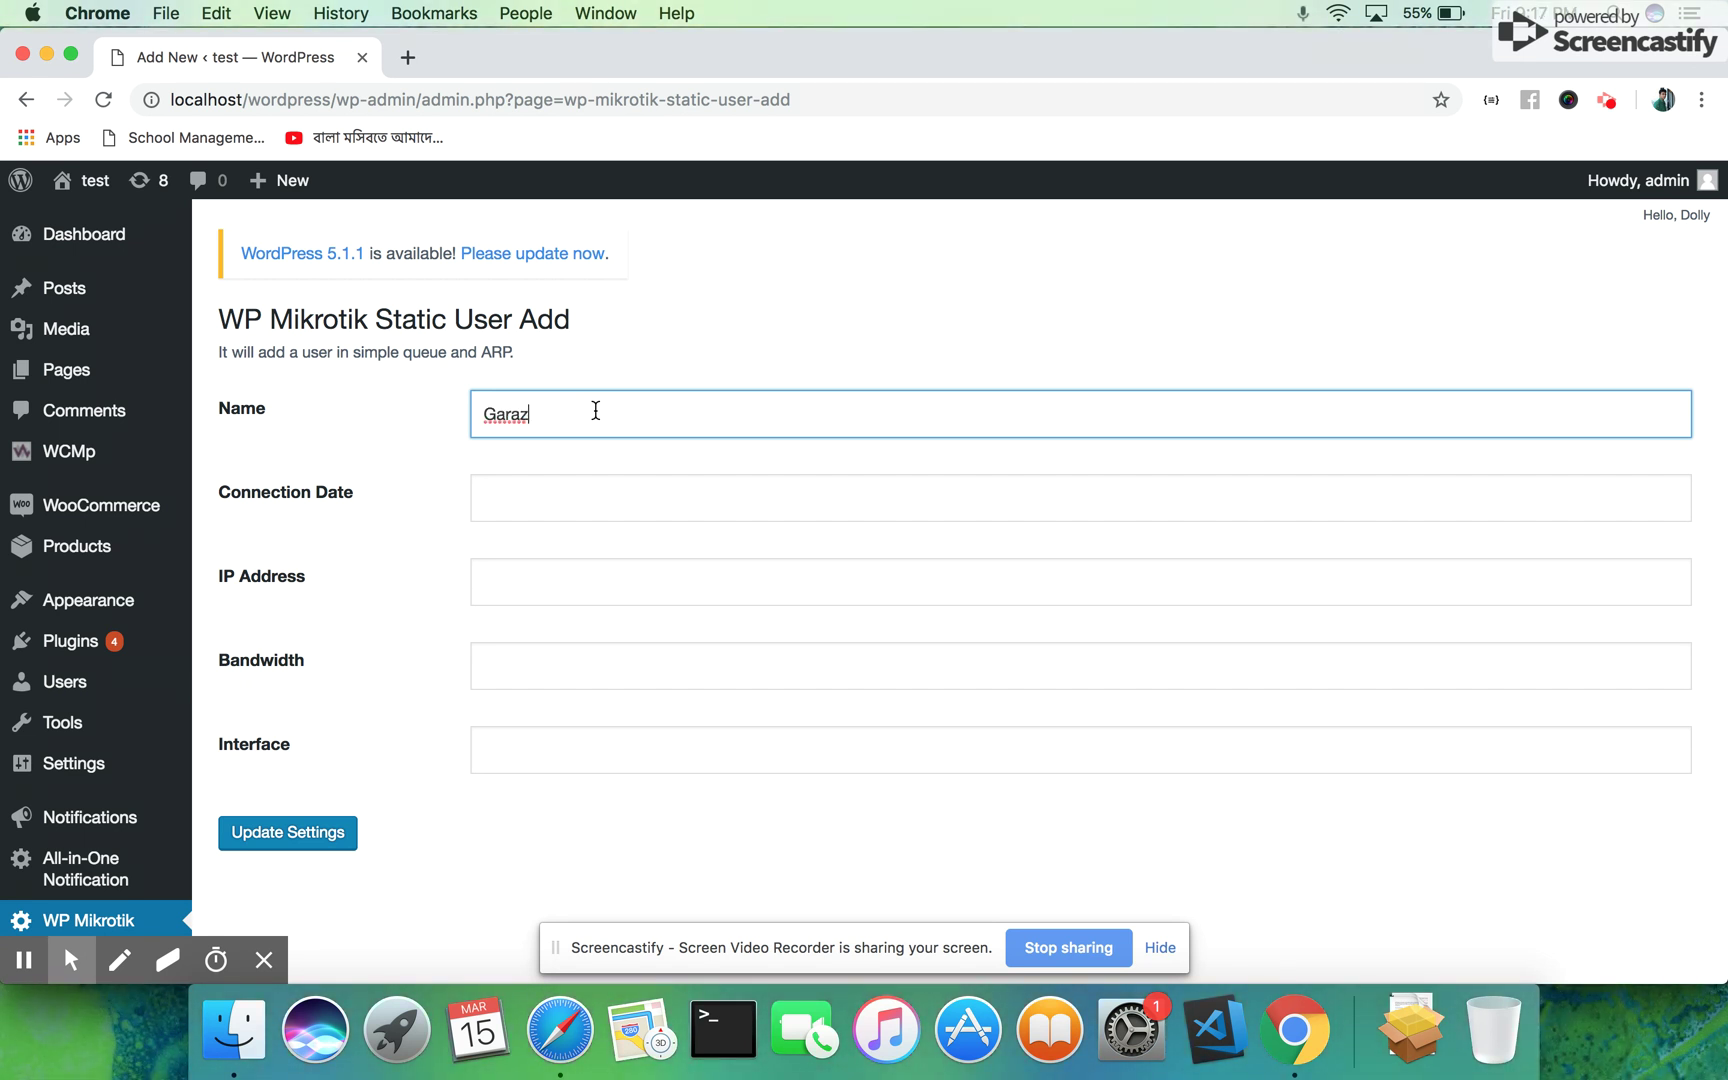
type("Lab")
left_click(554, 522)
left_click(562, 503)
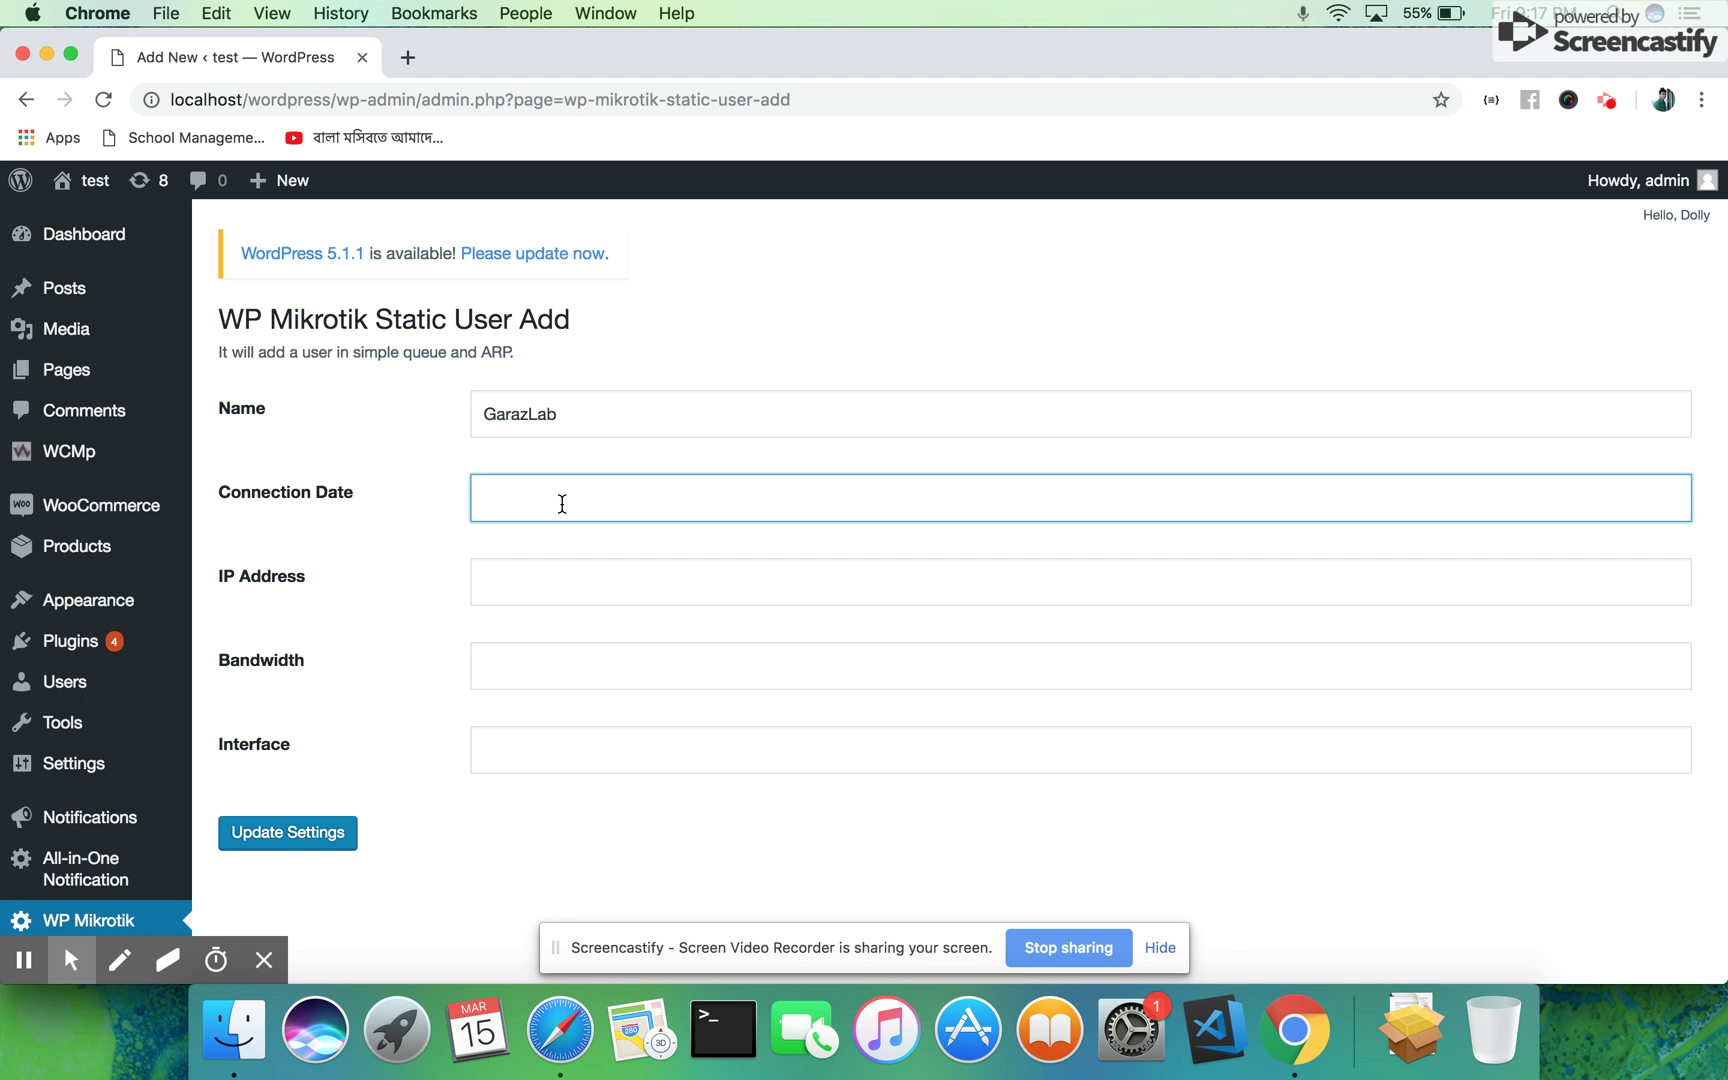
type("12-03-2019")
left_click(564, 587)
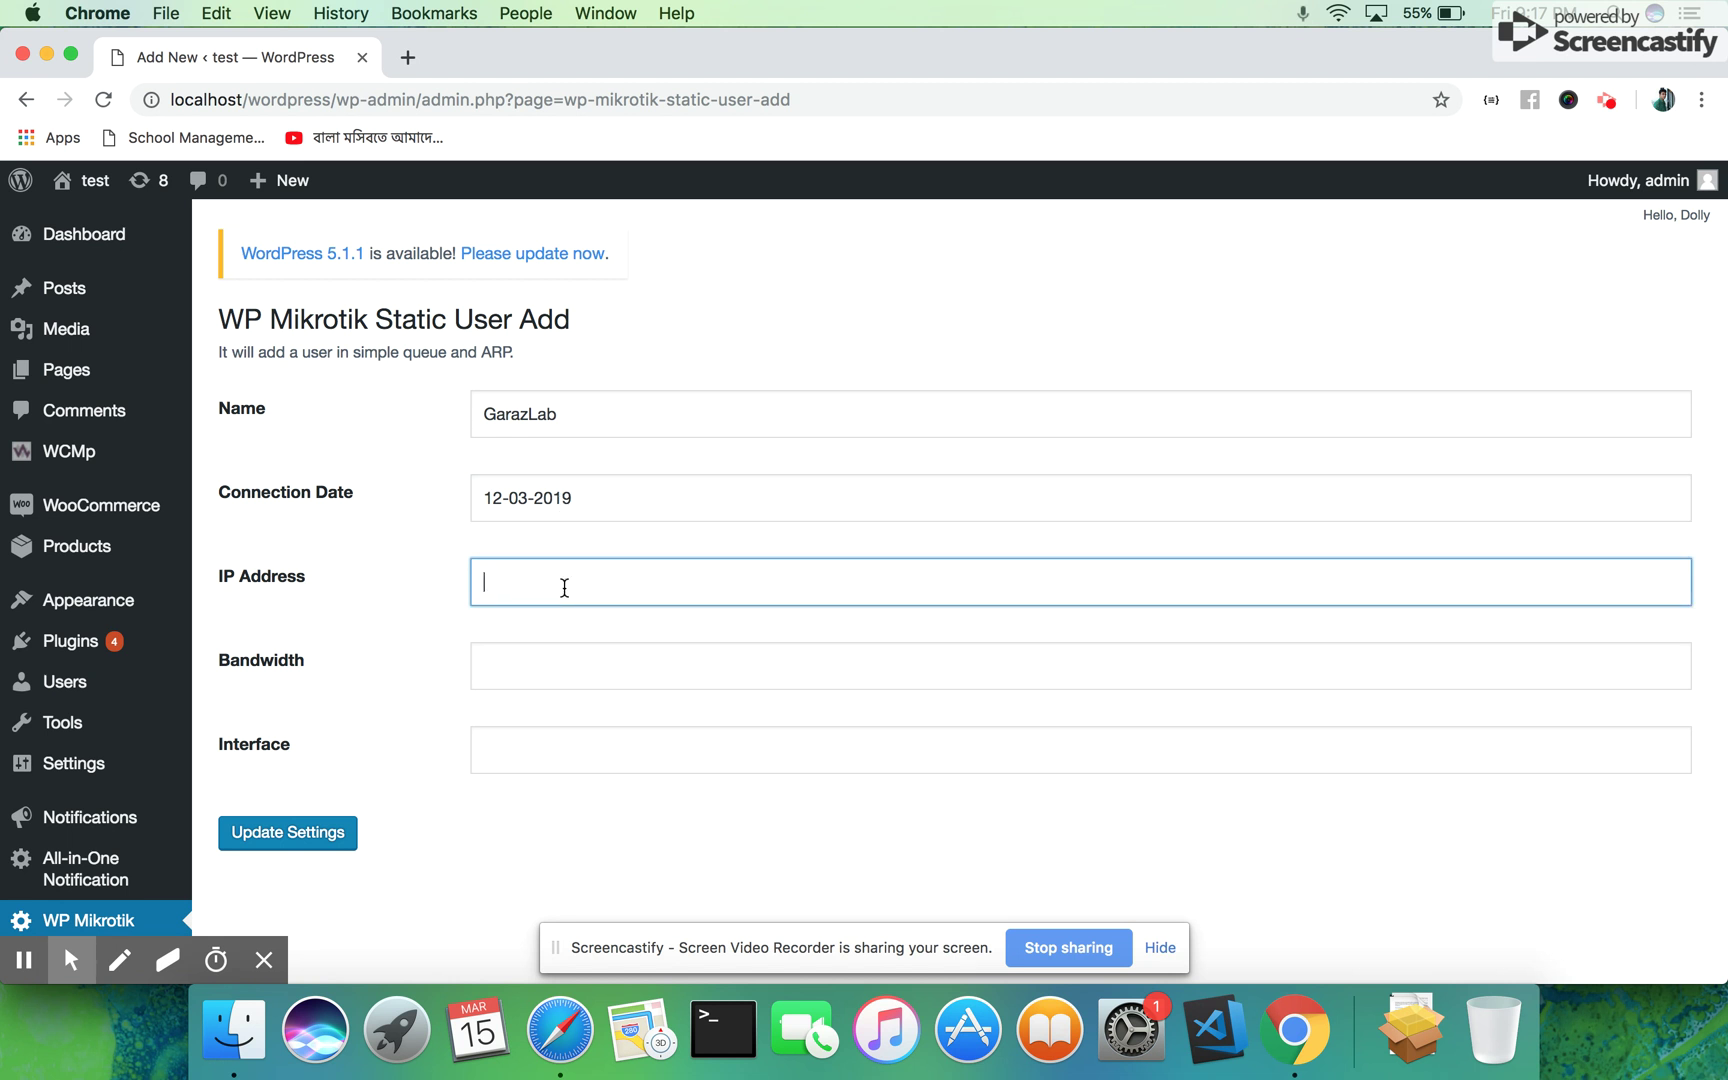
type("104.67.187.123")
left_click(562, 672)
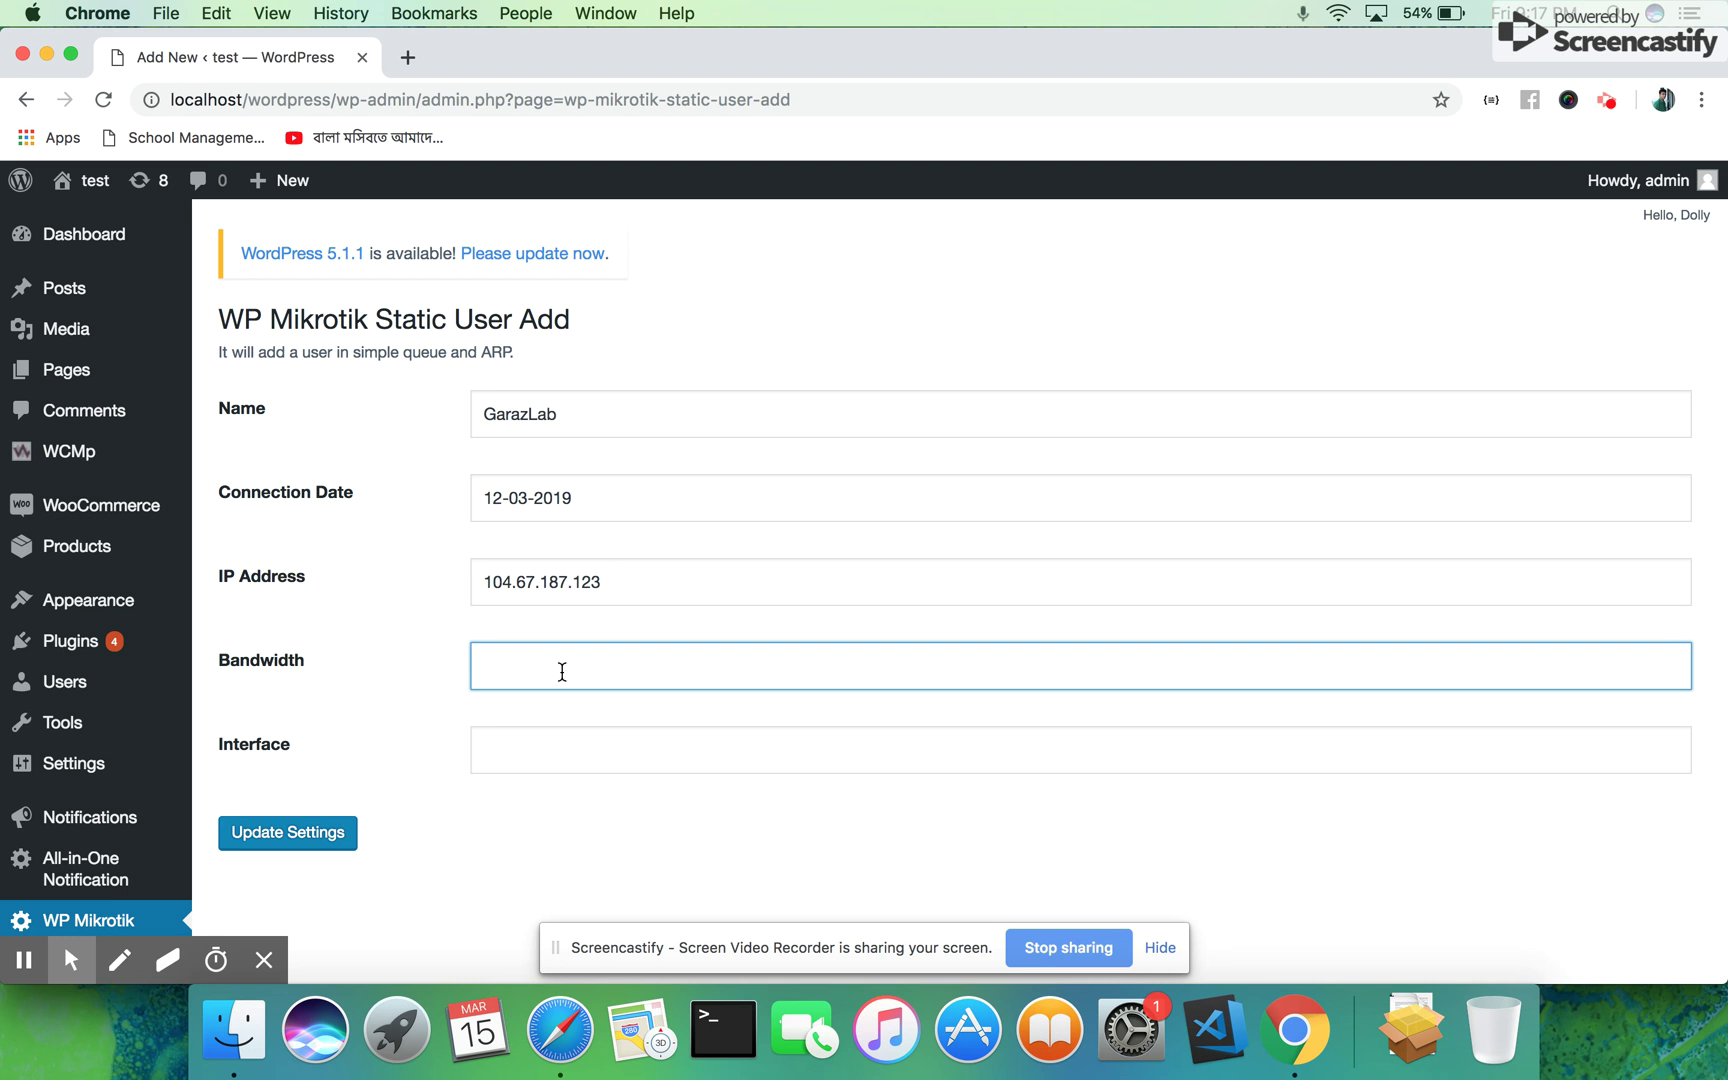
type("256k/512k")
left_click(560, 764)
type("e")
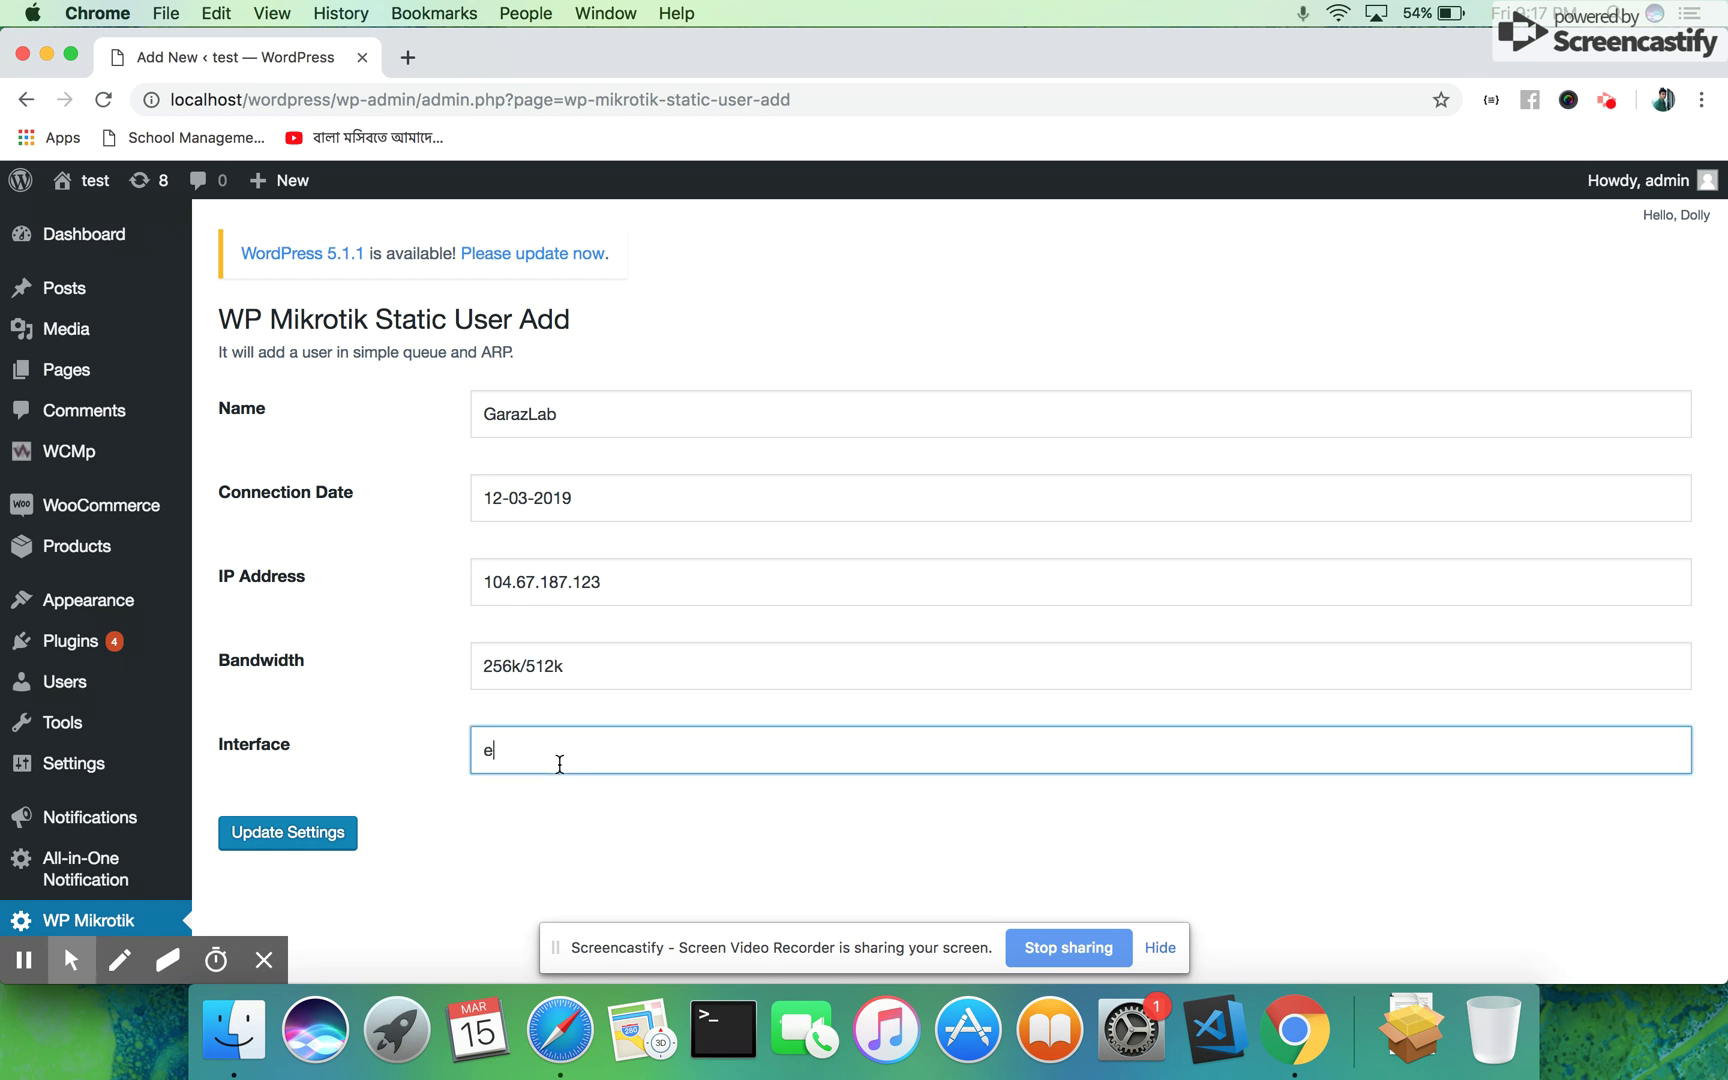
type("ther2")
Go to the WP Mikrotik PPPoE User list in the sidebar
scroll(518, 671, "down", 2)
scroll(517, 670, "down", 5)
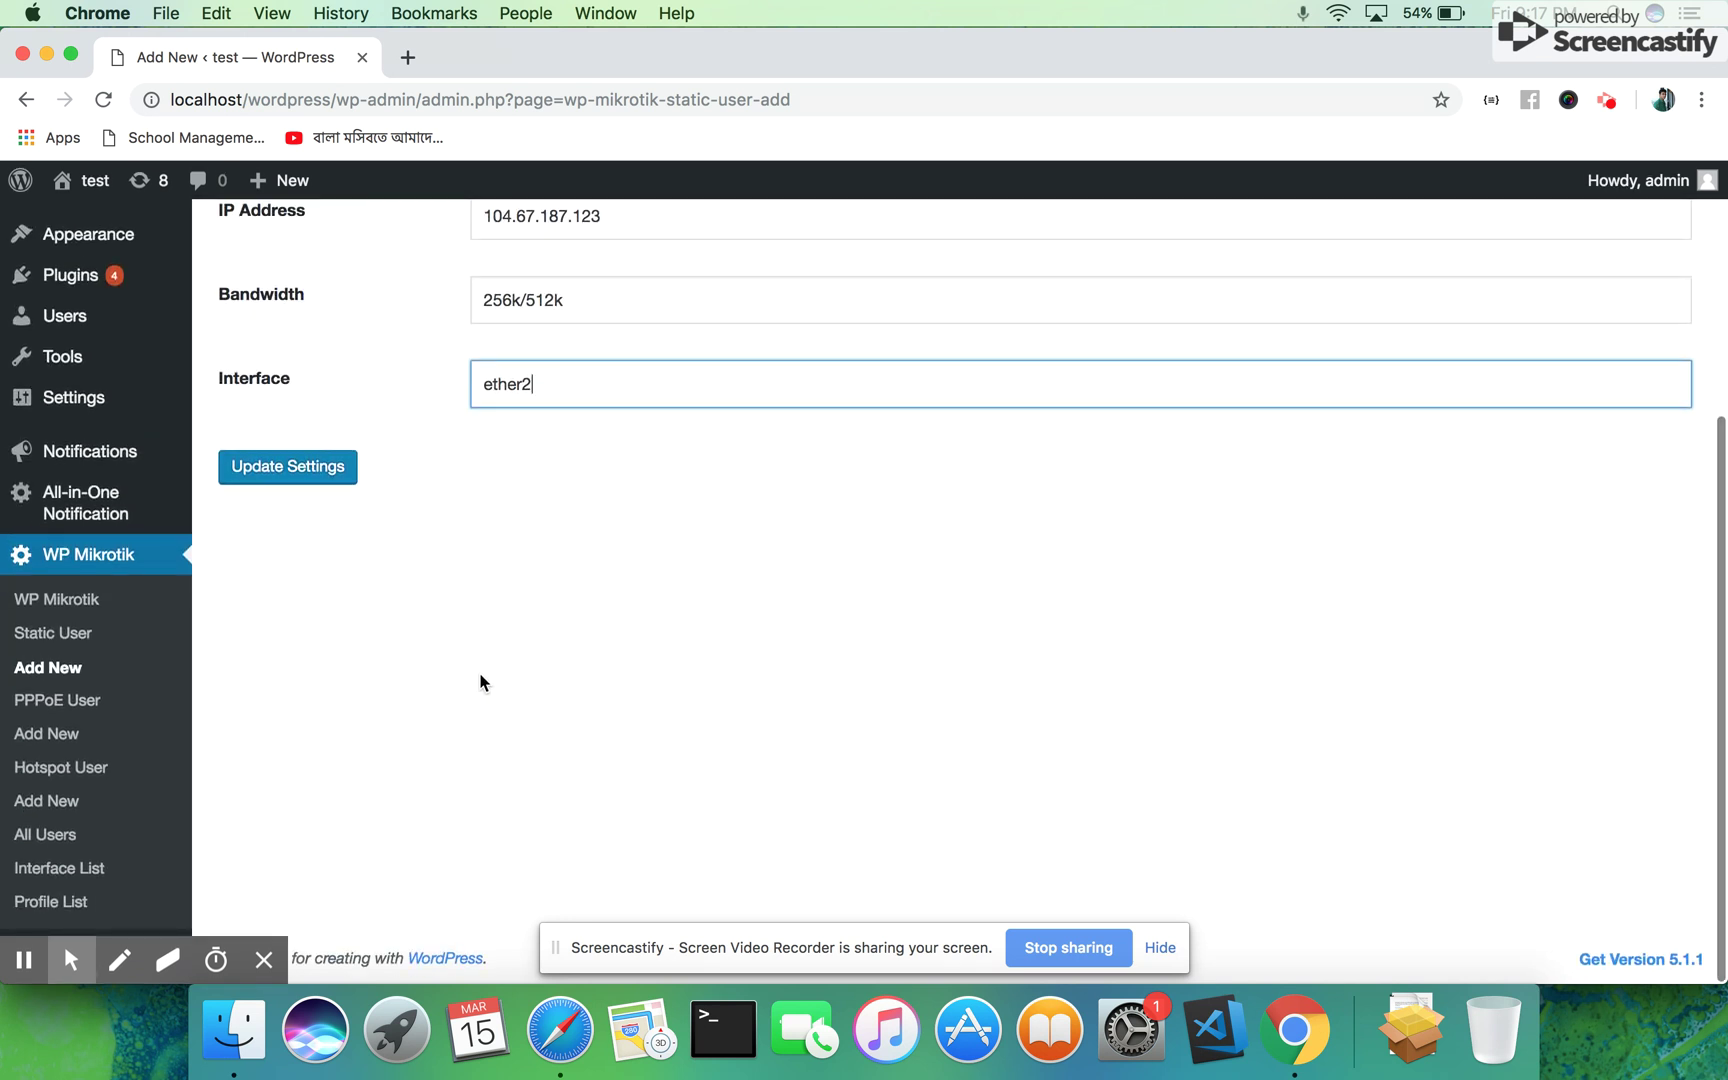
left_click(38, 705)
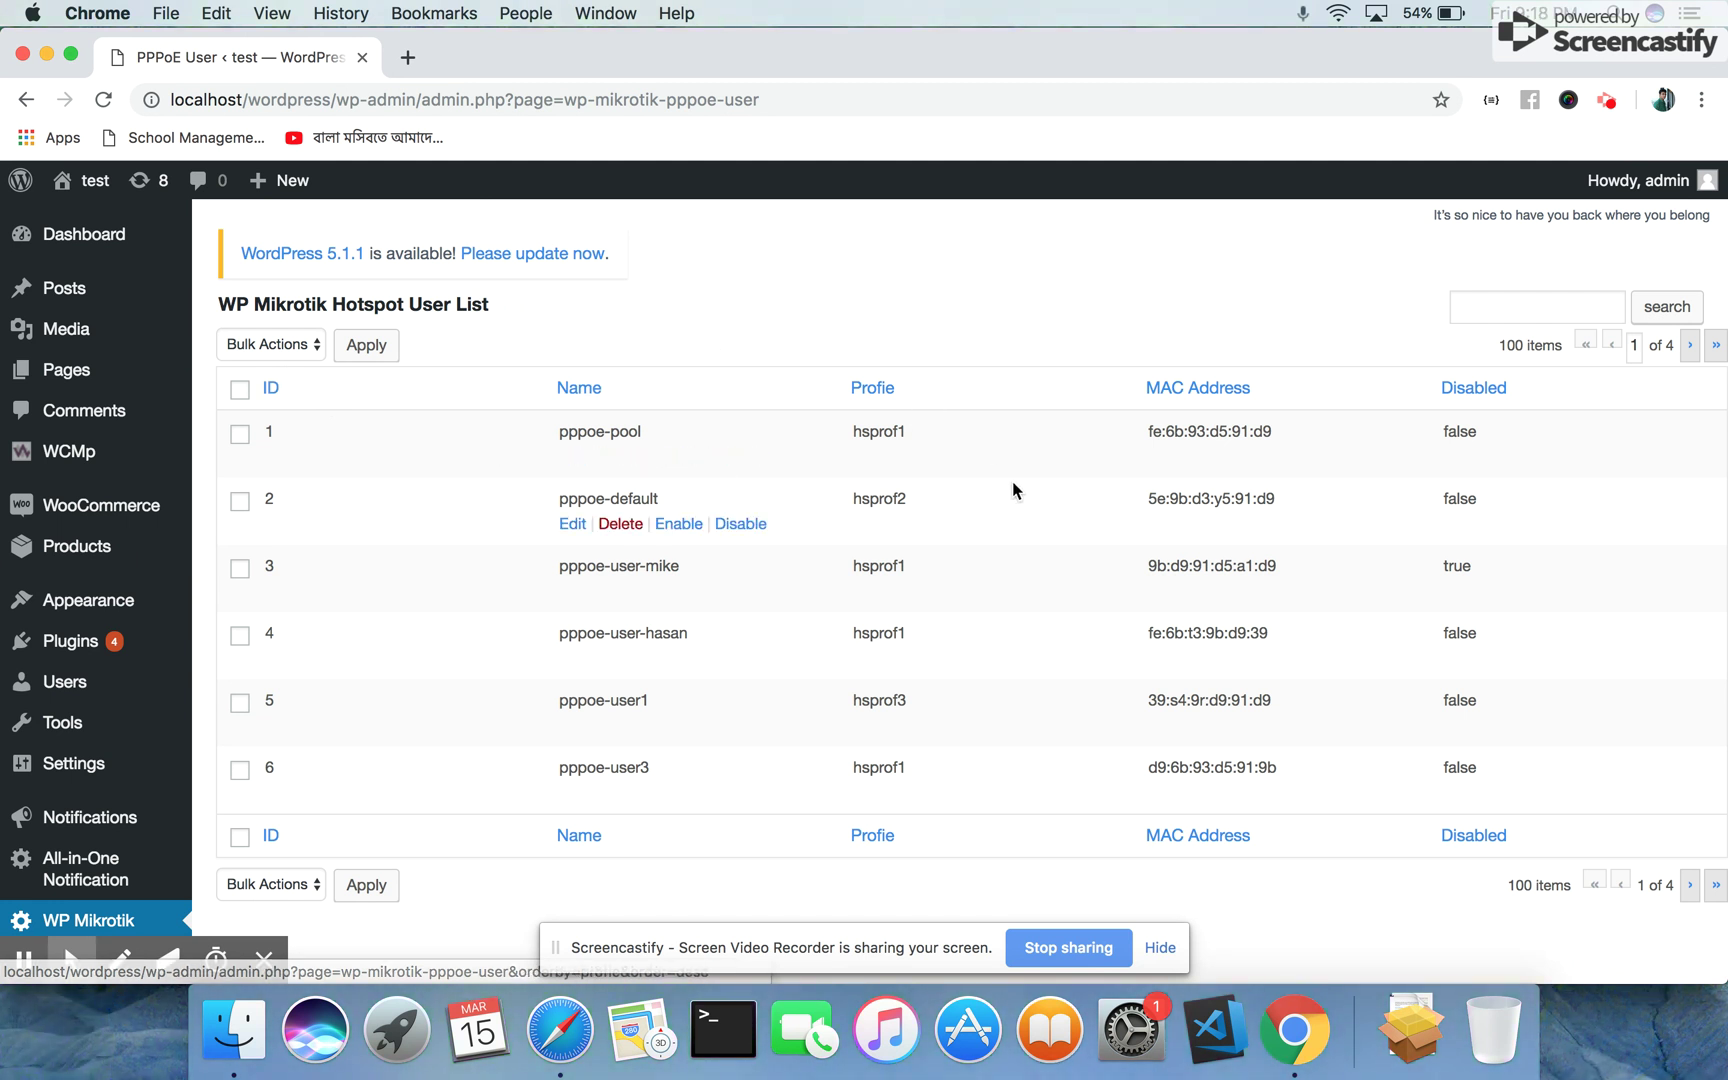
Look over the PPPoE user rows and profiles, then open the PPPoE User Add New form
mouse_move(657, 435)
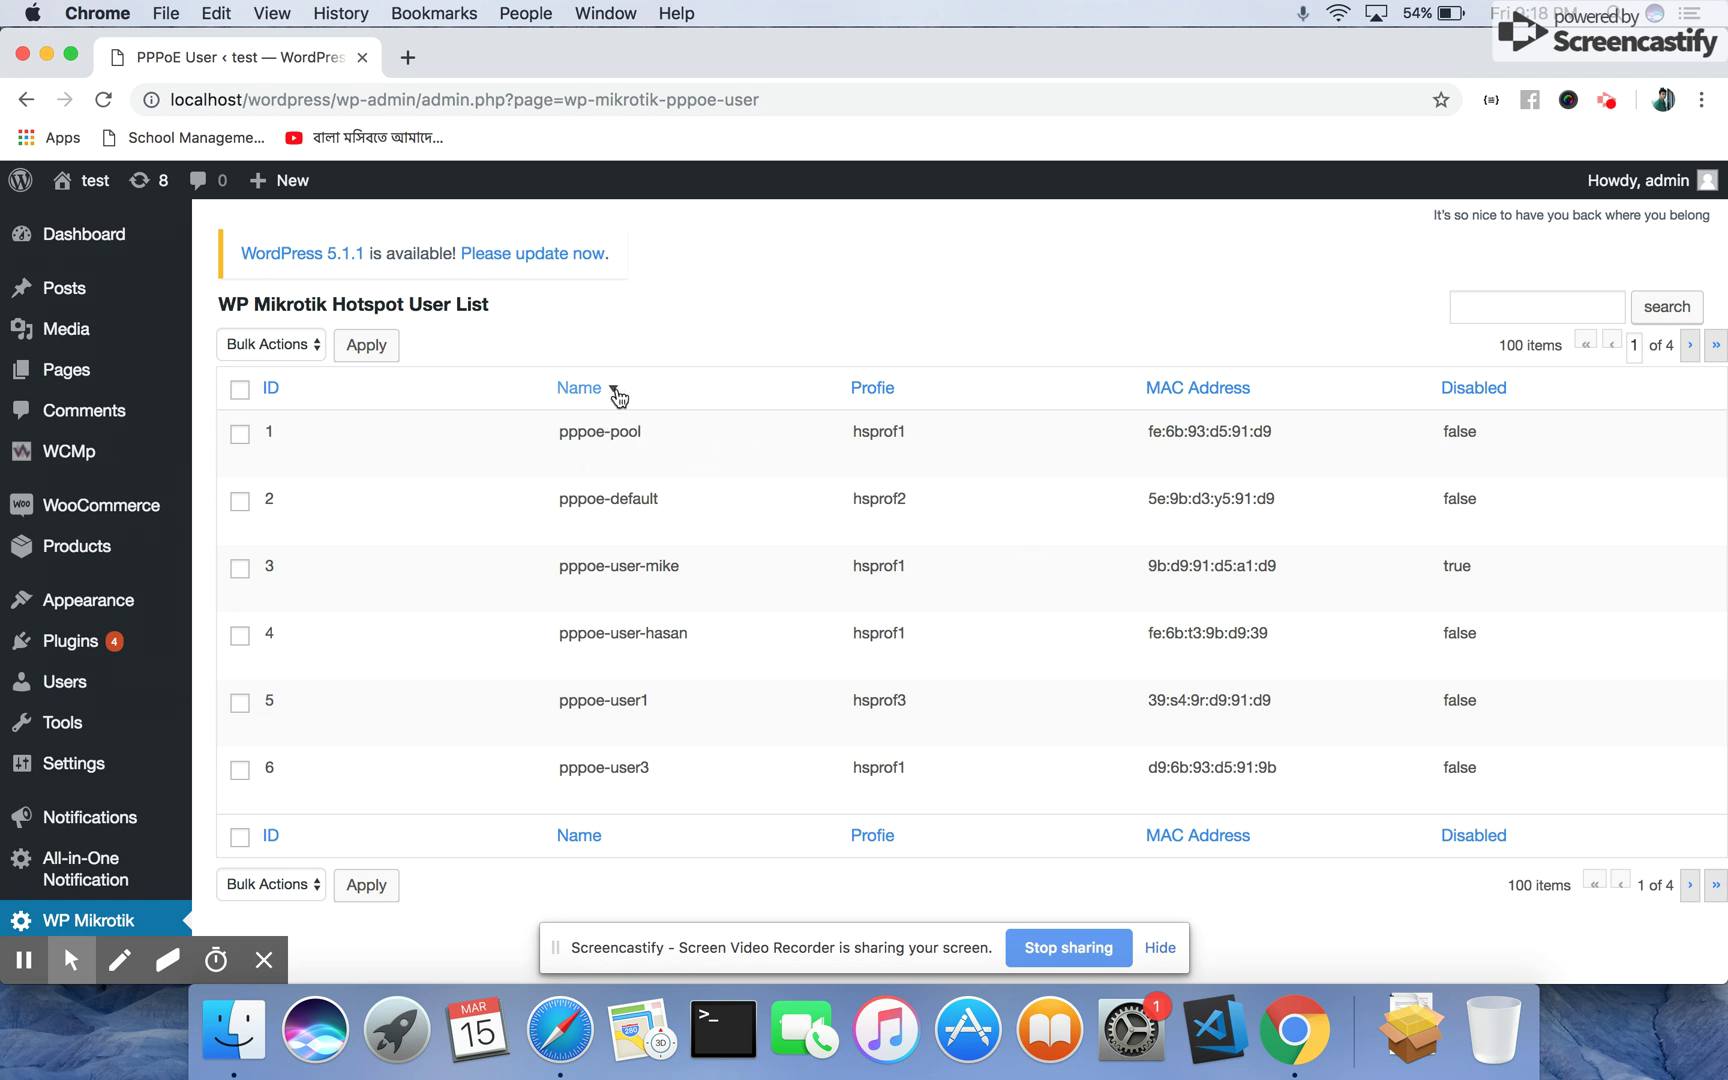
mouse_move(656, 744)
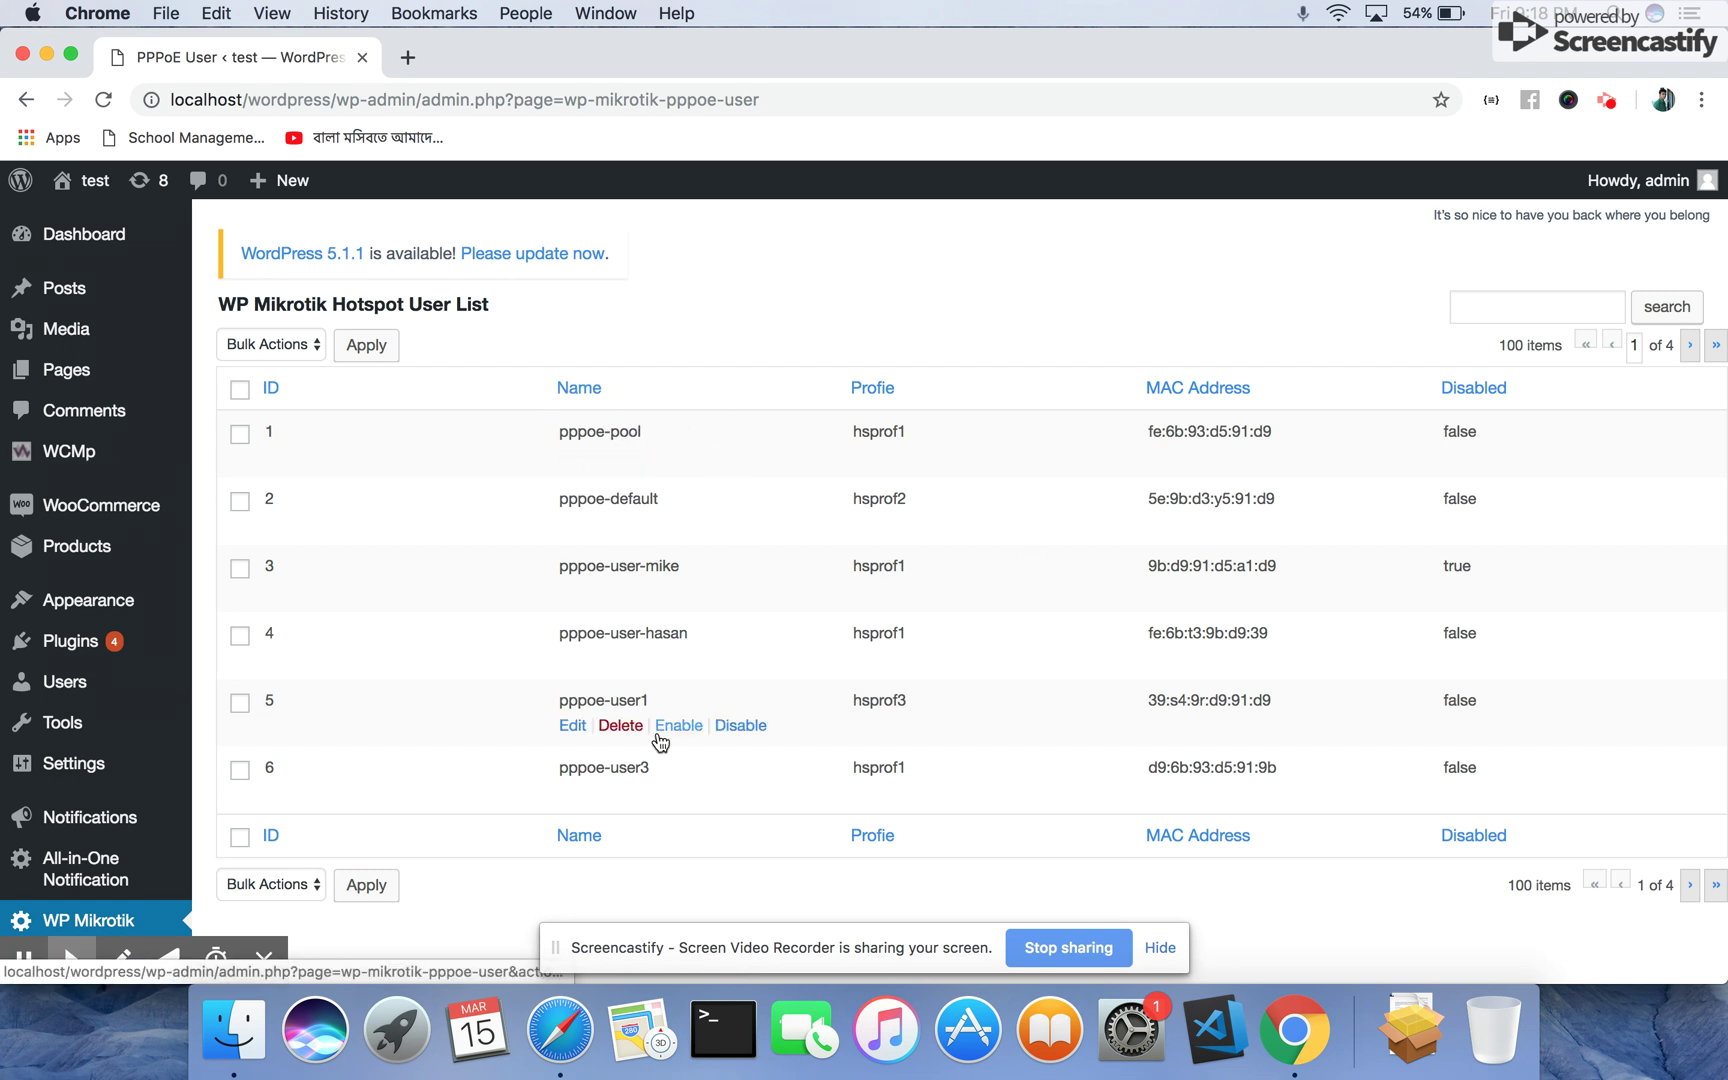
scroll(660, 740, "down", 4)
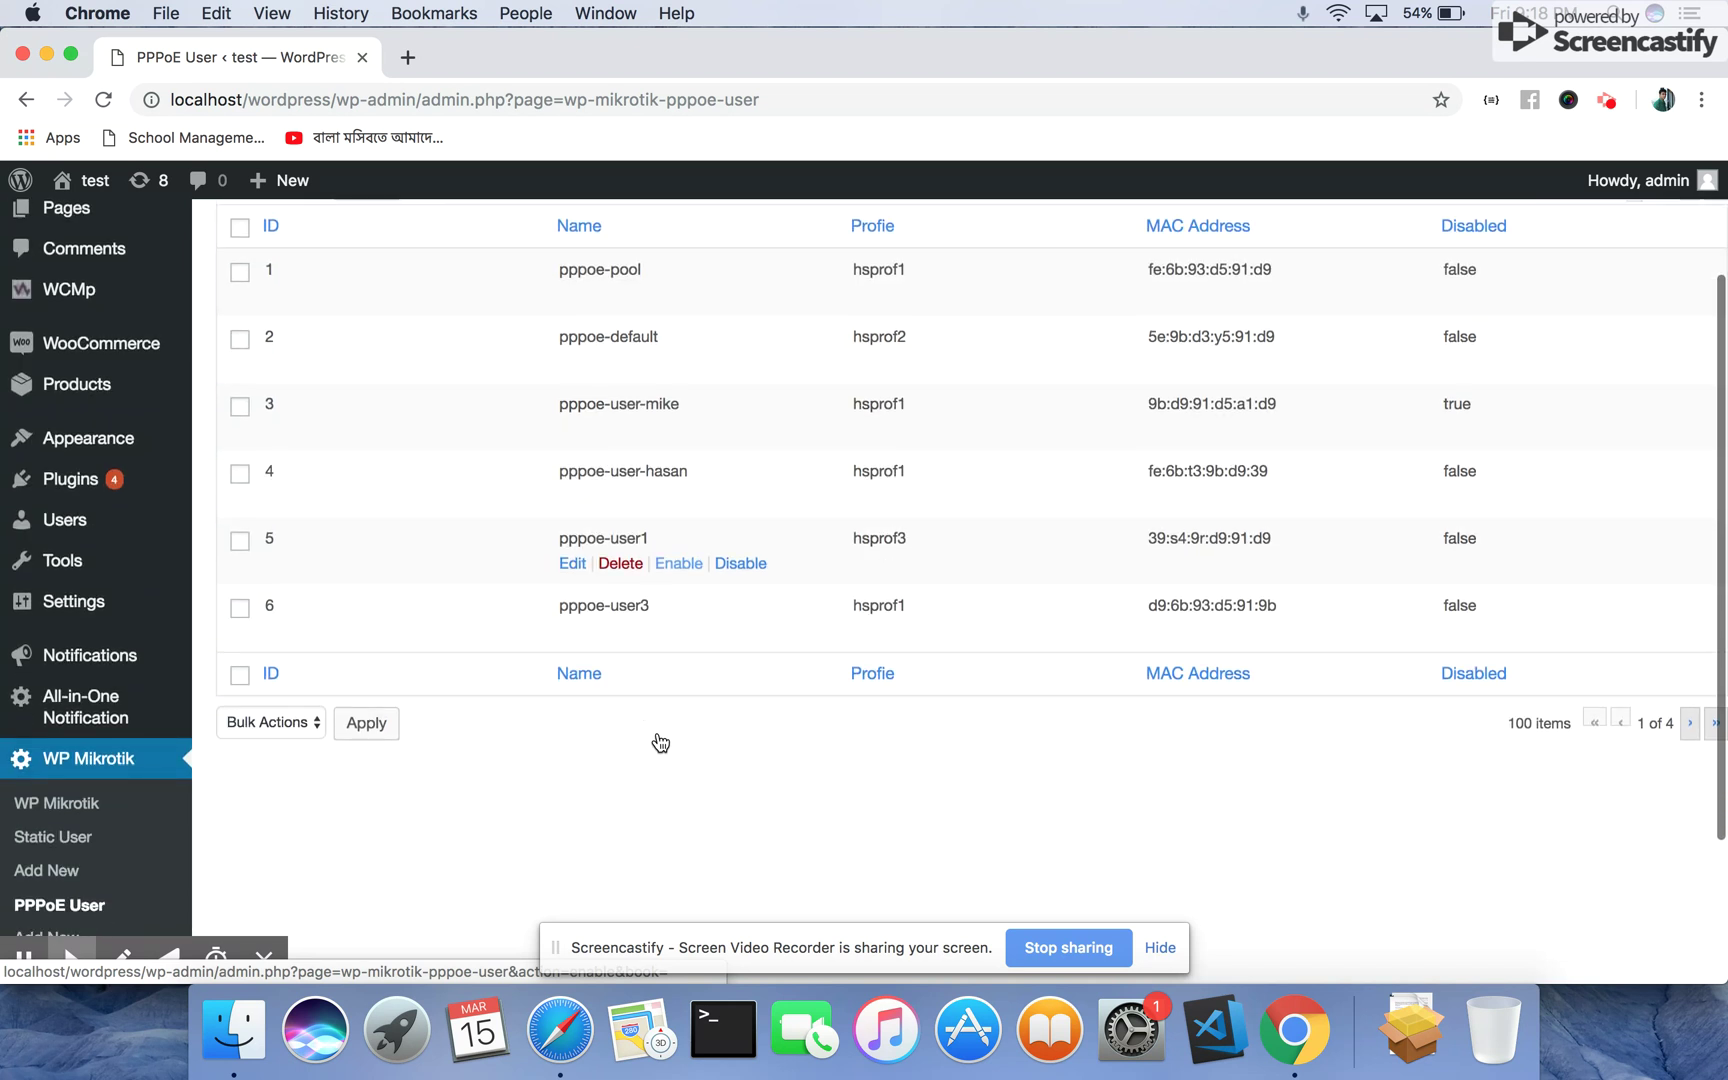
scroll(657, 741, "up", 3)
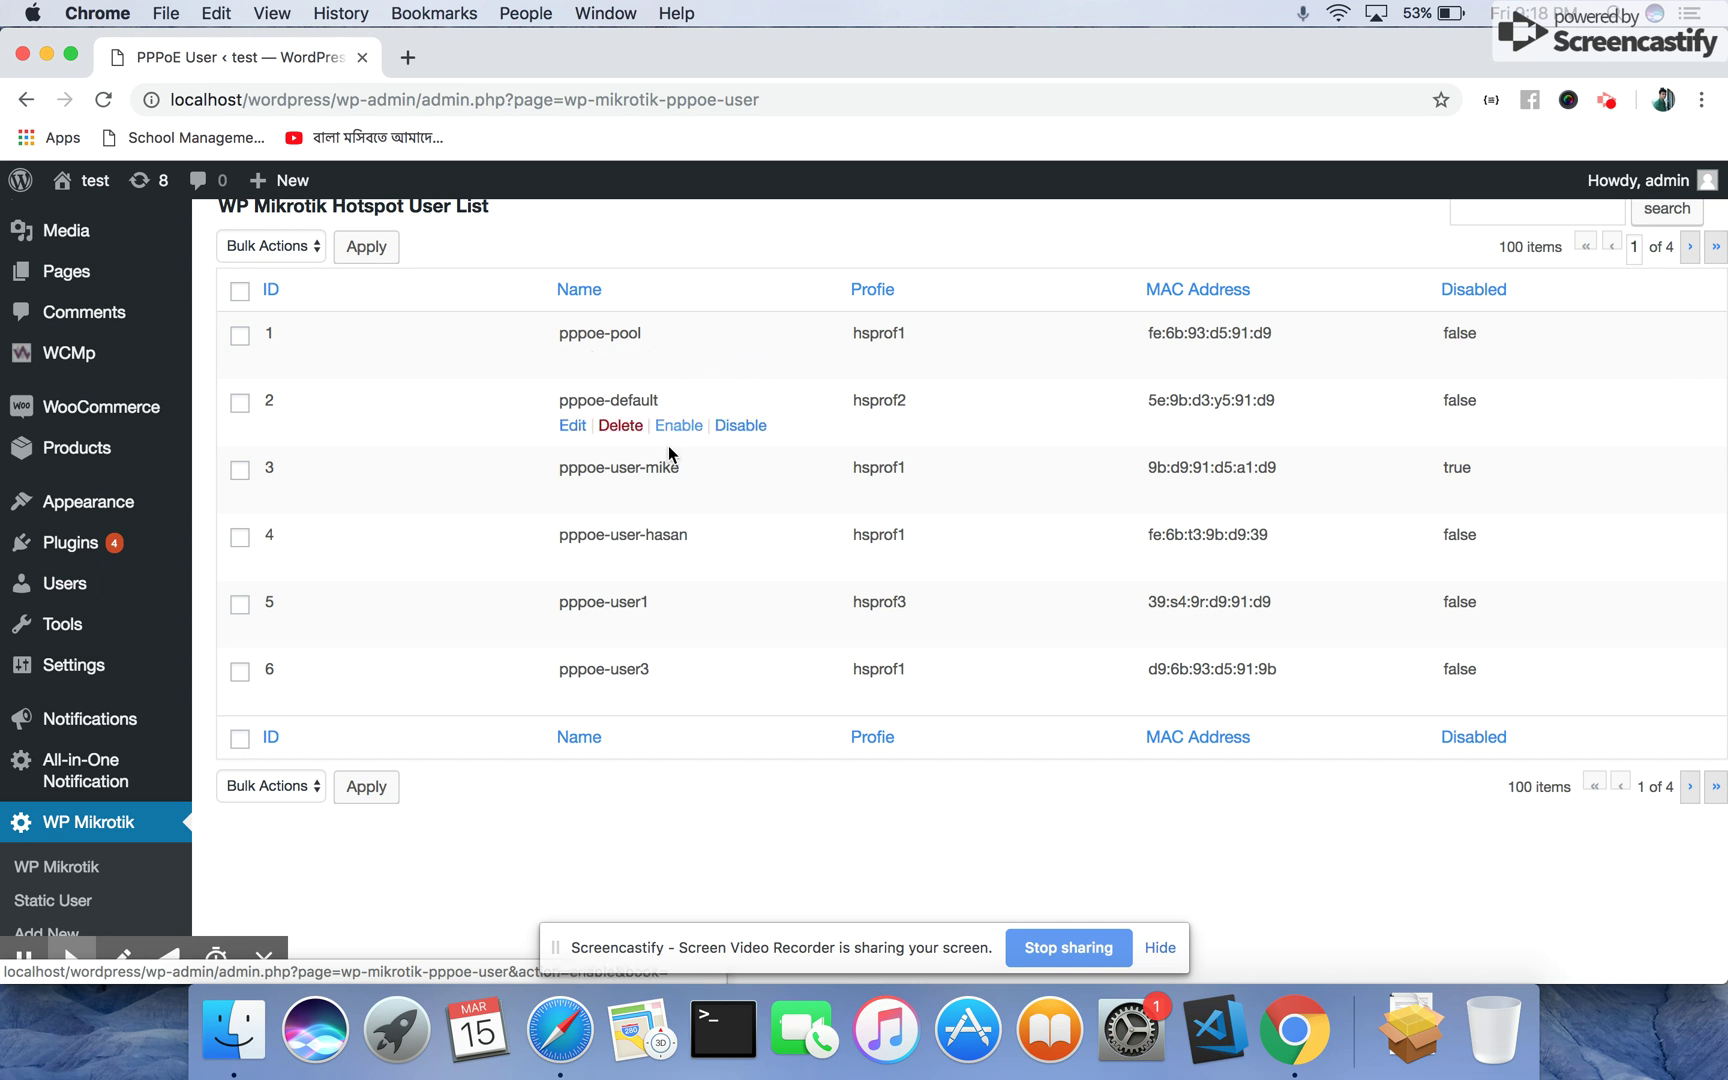
scroll(100, 830, "down", 3)
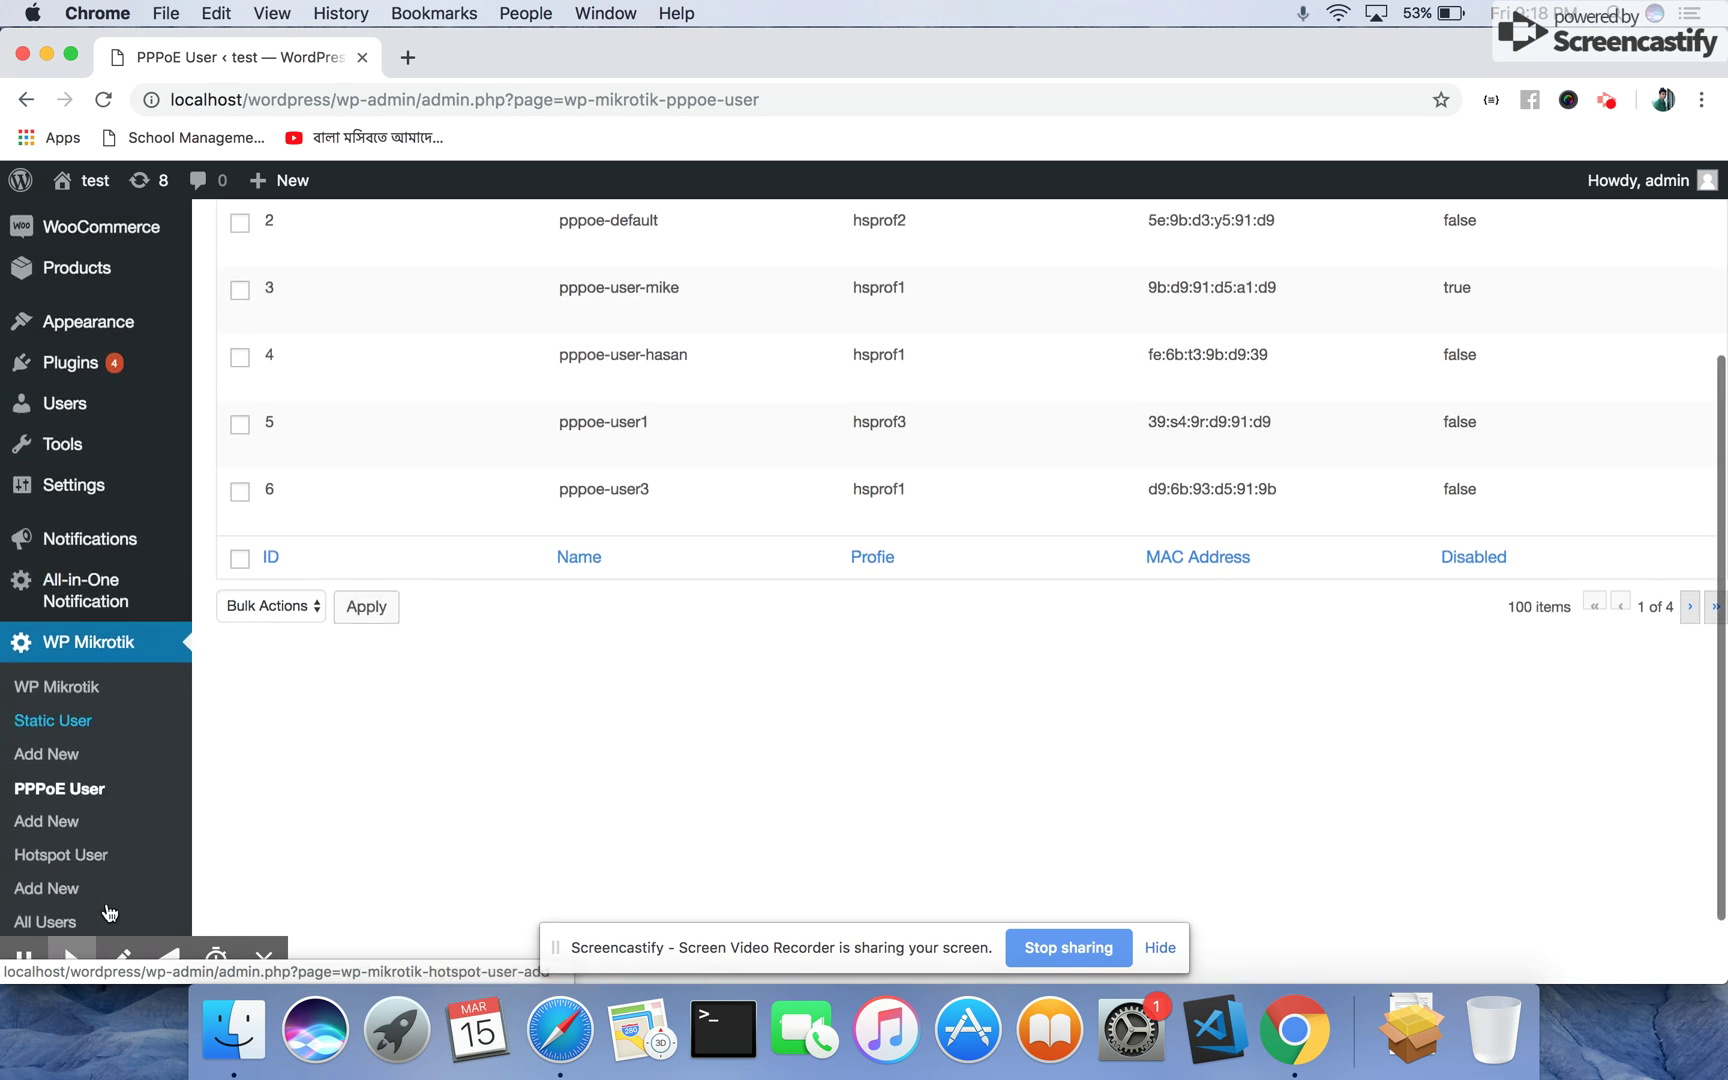
left_click(54, 820)
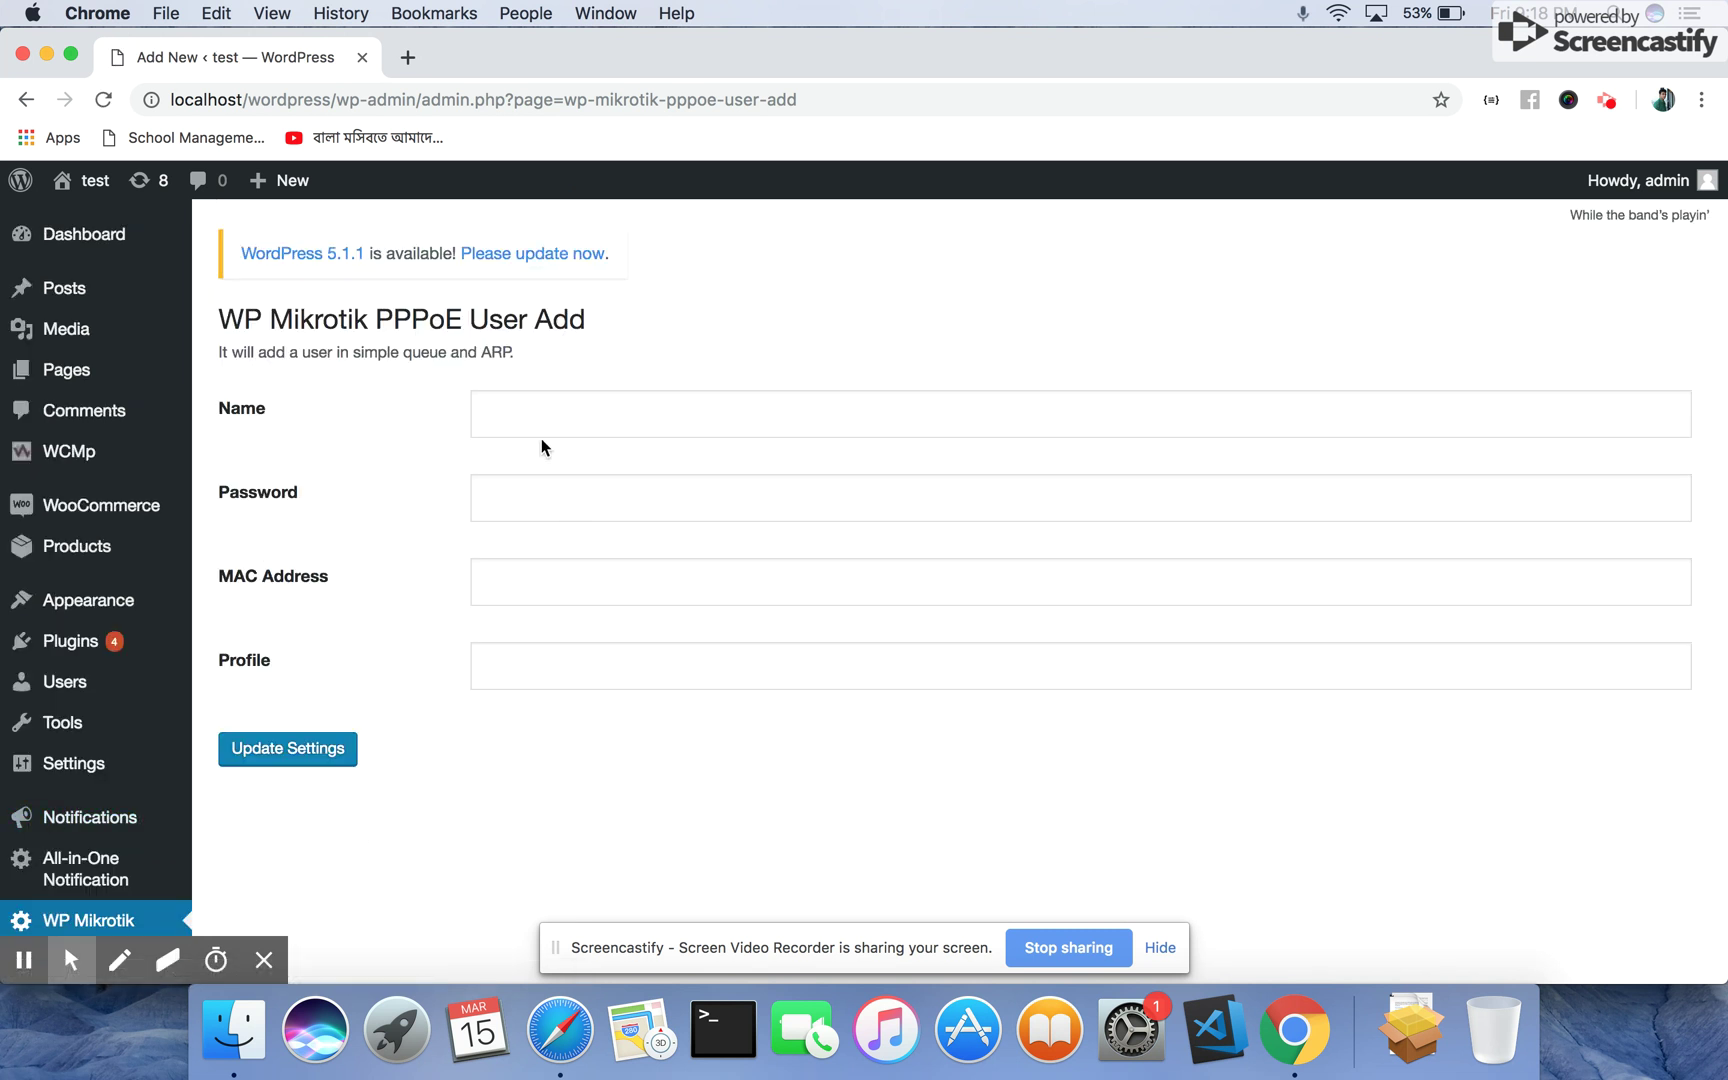
Fill in PPPoE user PPPoE12 with a password, MAC 12:e3:34:g6:56 and profile profile1
left_click(578, 403)
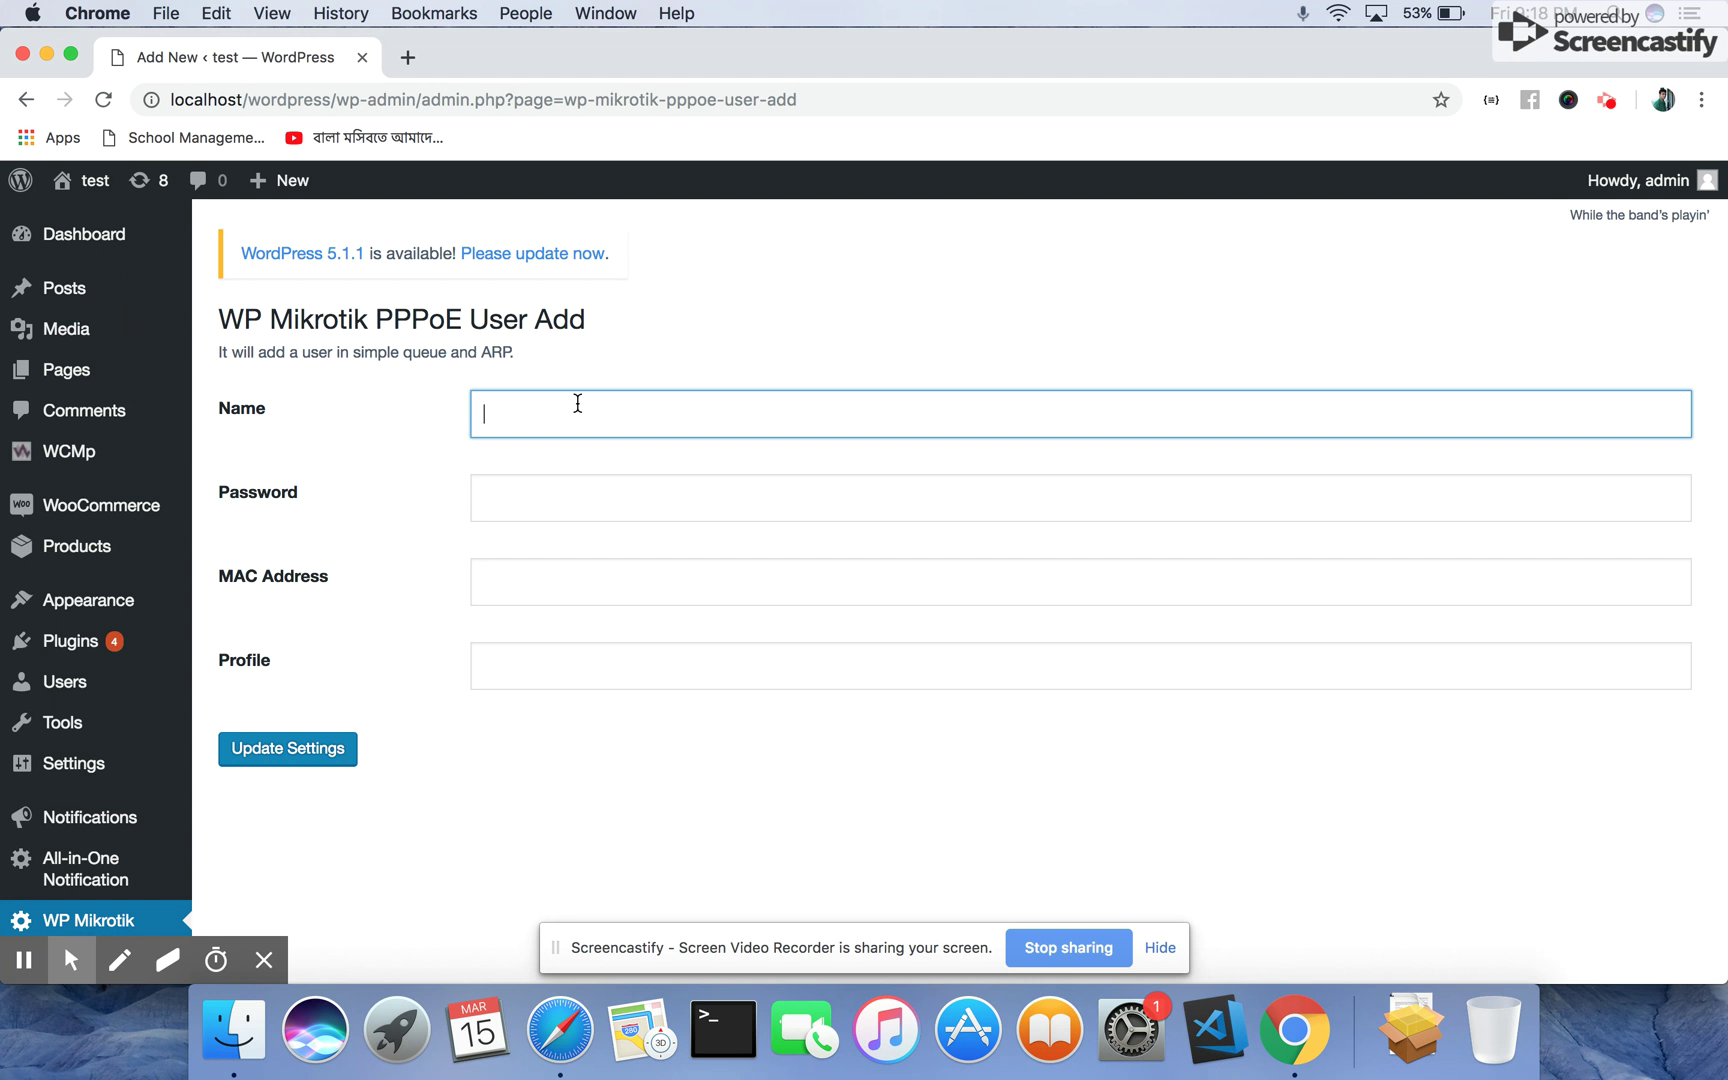
type("p")
type("PP")
type("Poe")
type("E ")
type("2")
left_click(560, 505)
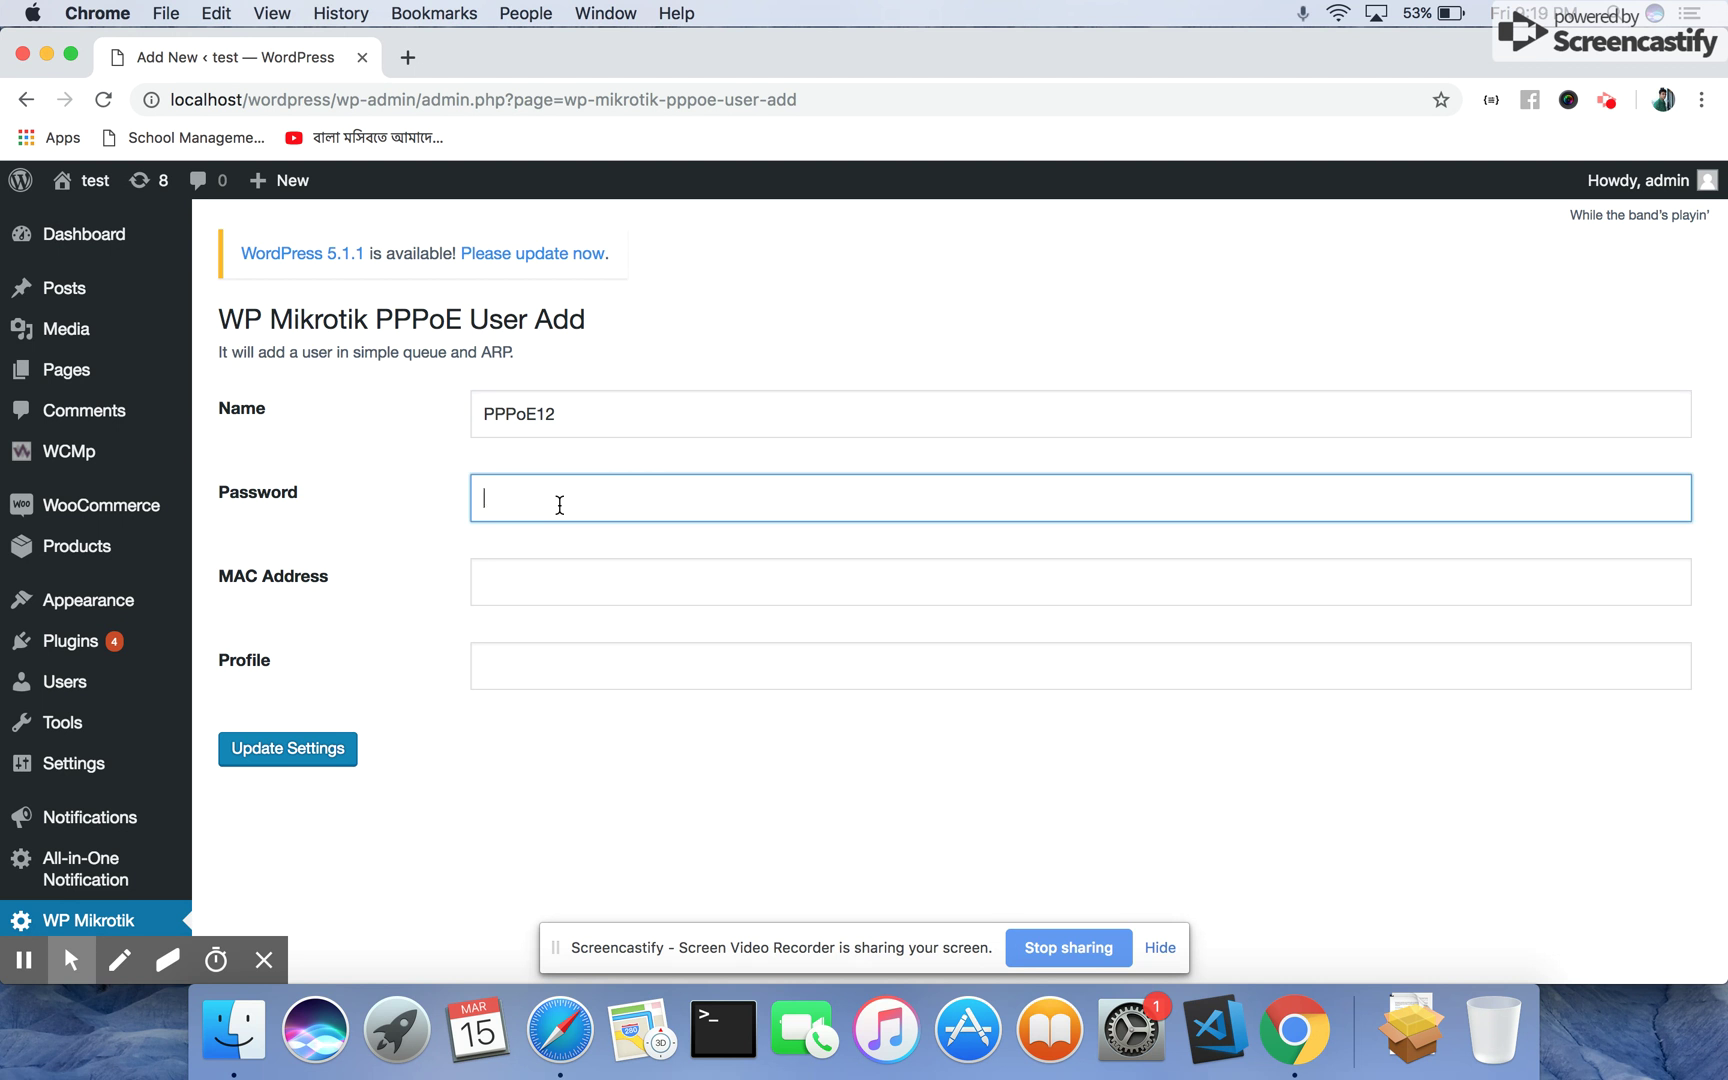
type("123")
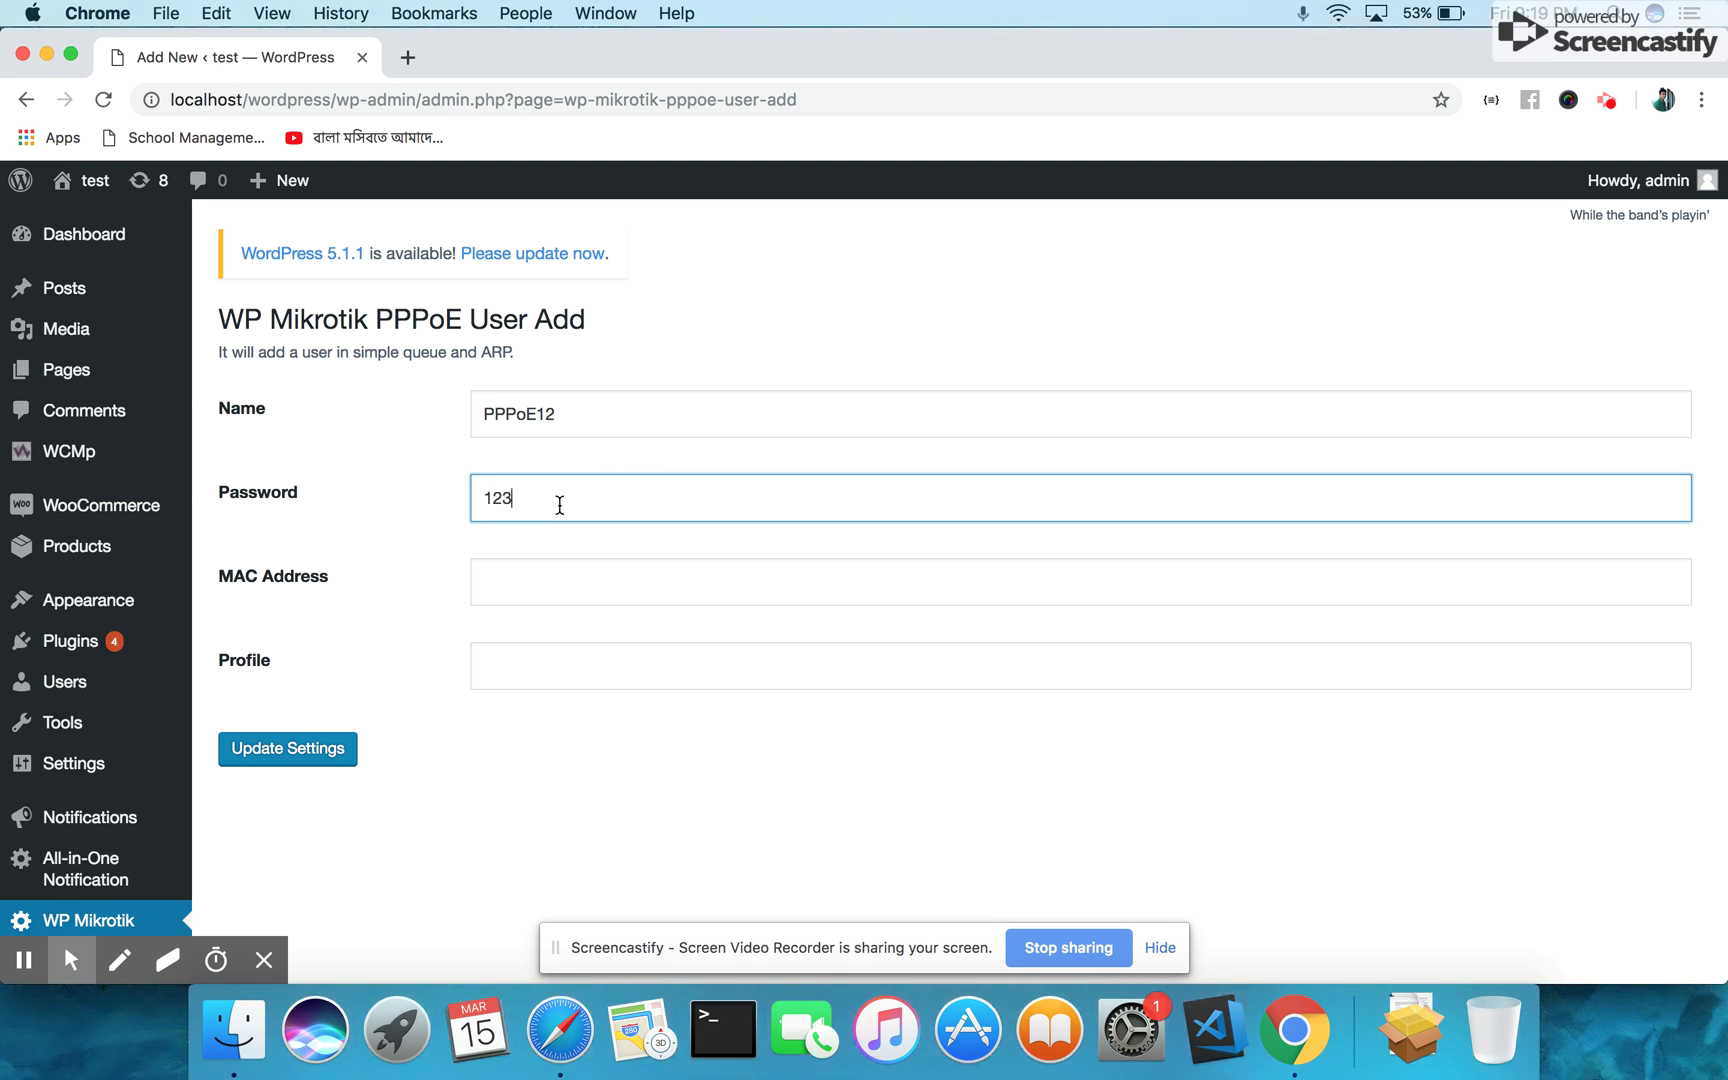
type("456")
left_click(581, 599)
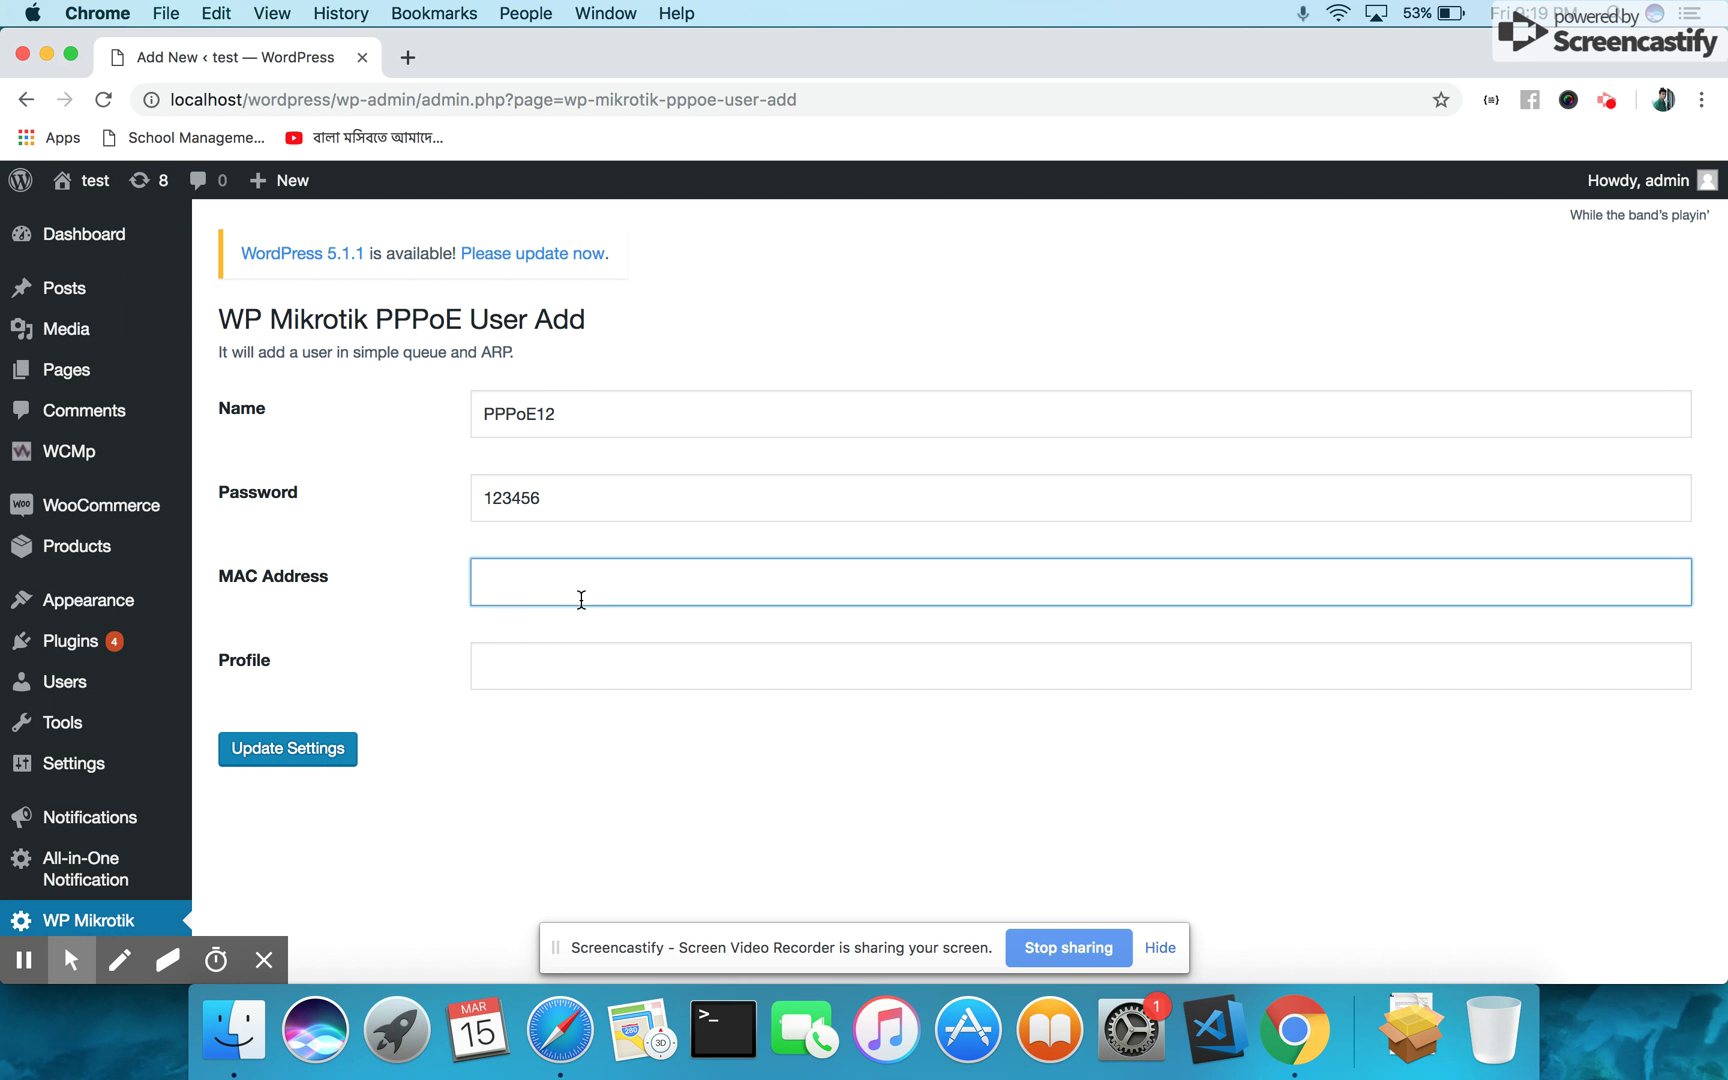
type("12:e3:34:g6:56")
left_click(627, 688)
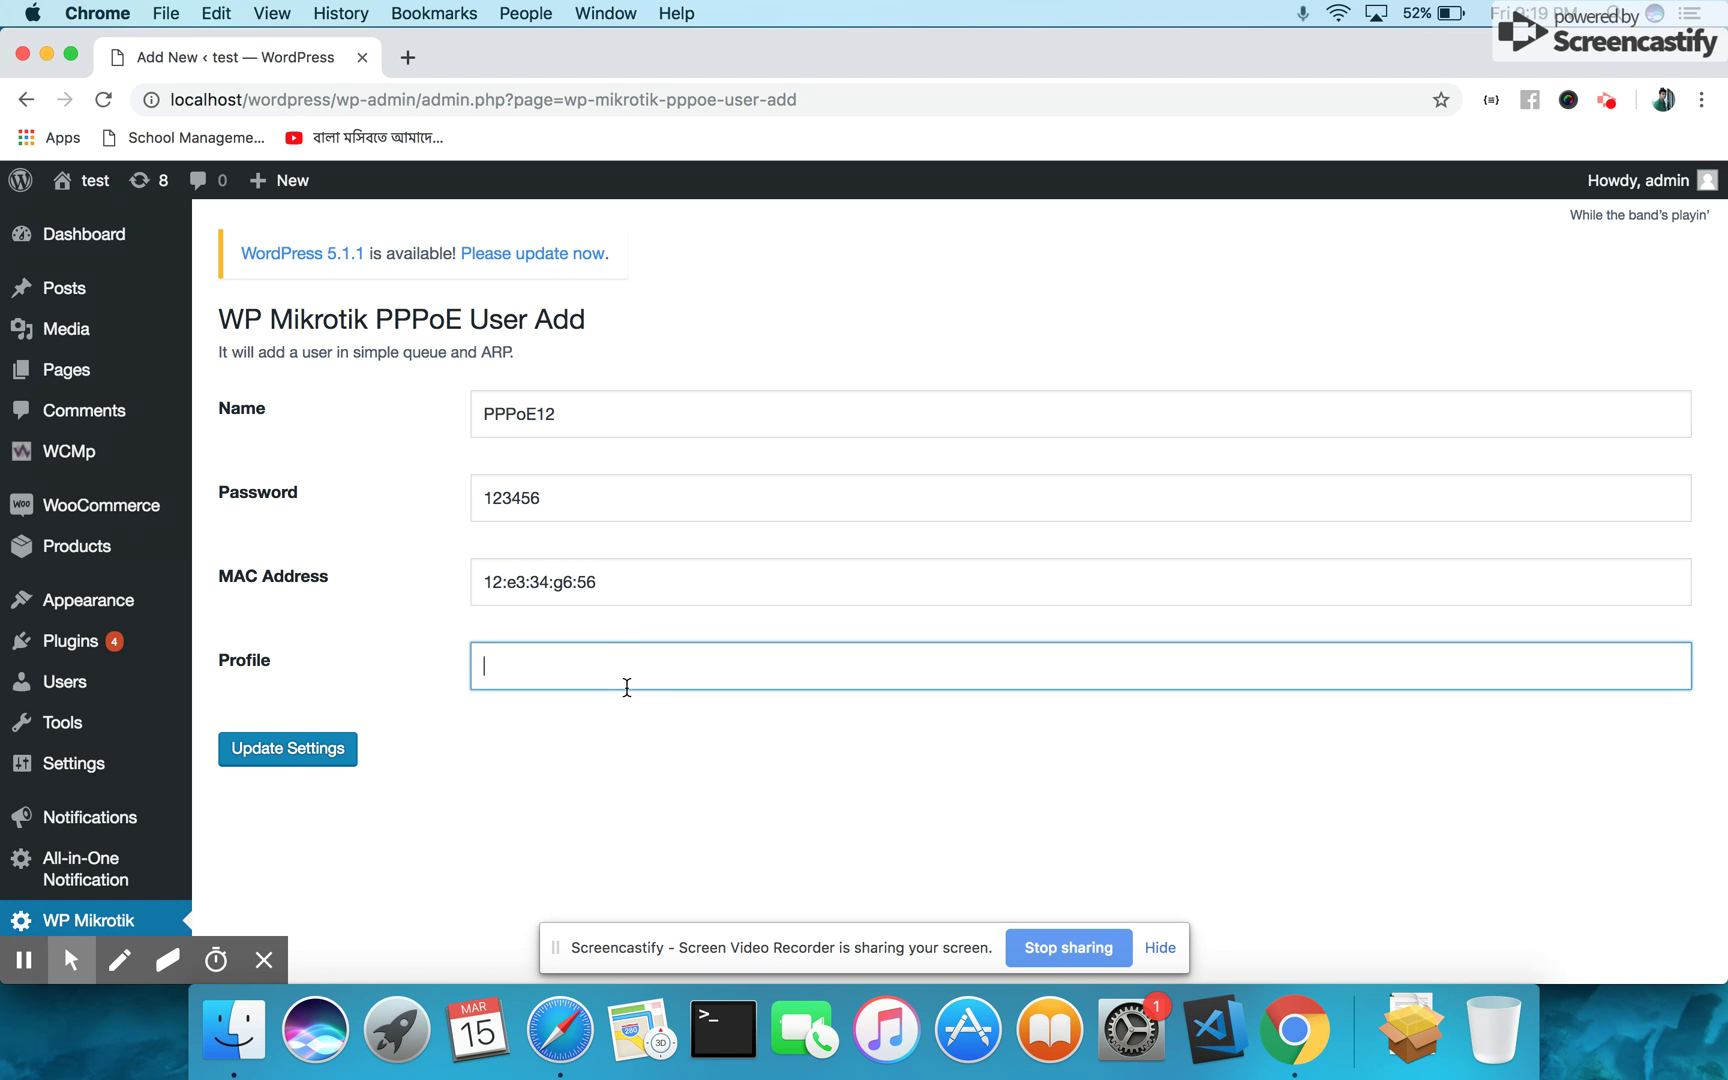
type("profile1")
Go to the WP Mikrotik Hotspot User list in the sidebar
scroll(346, 624, "down", 5)
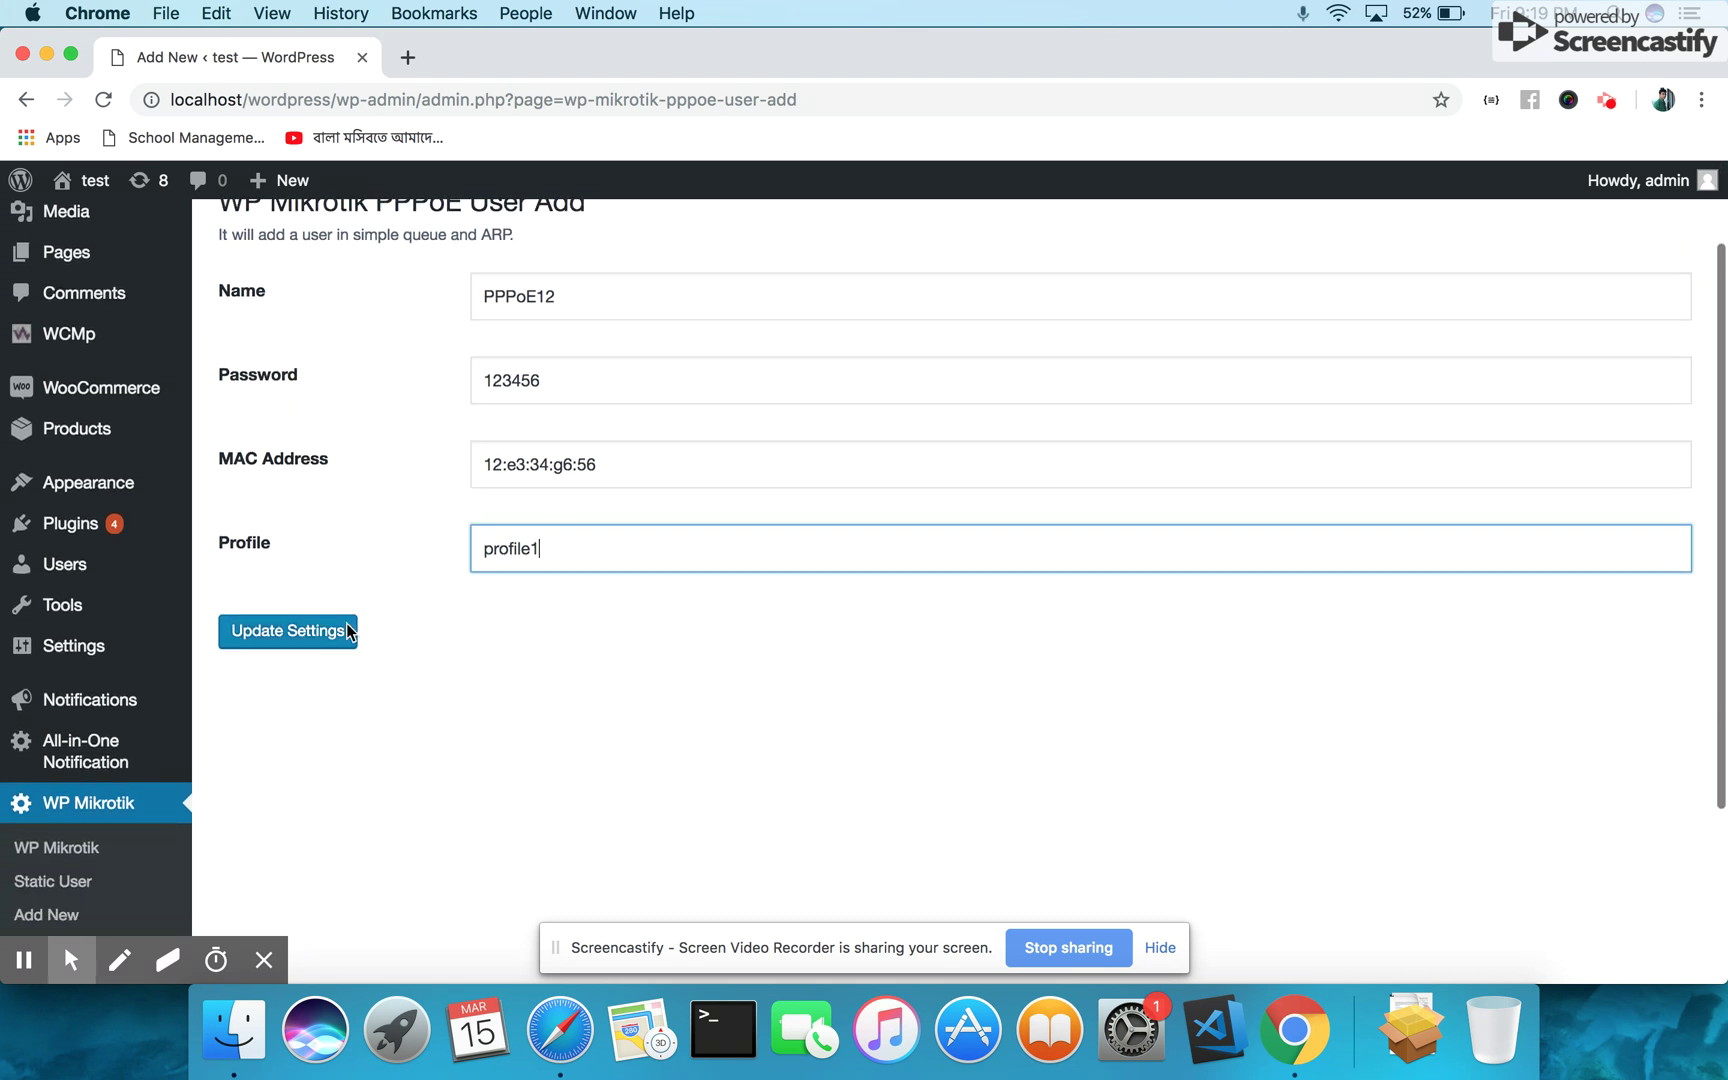
scroll(346, 632, "down", 2)
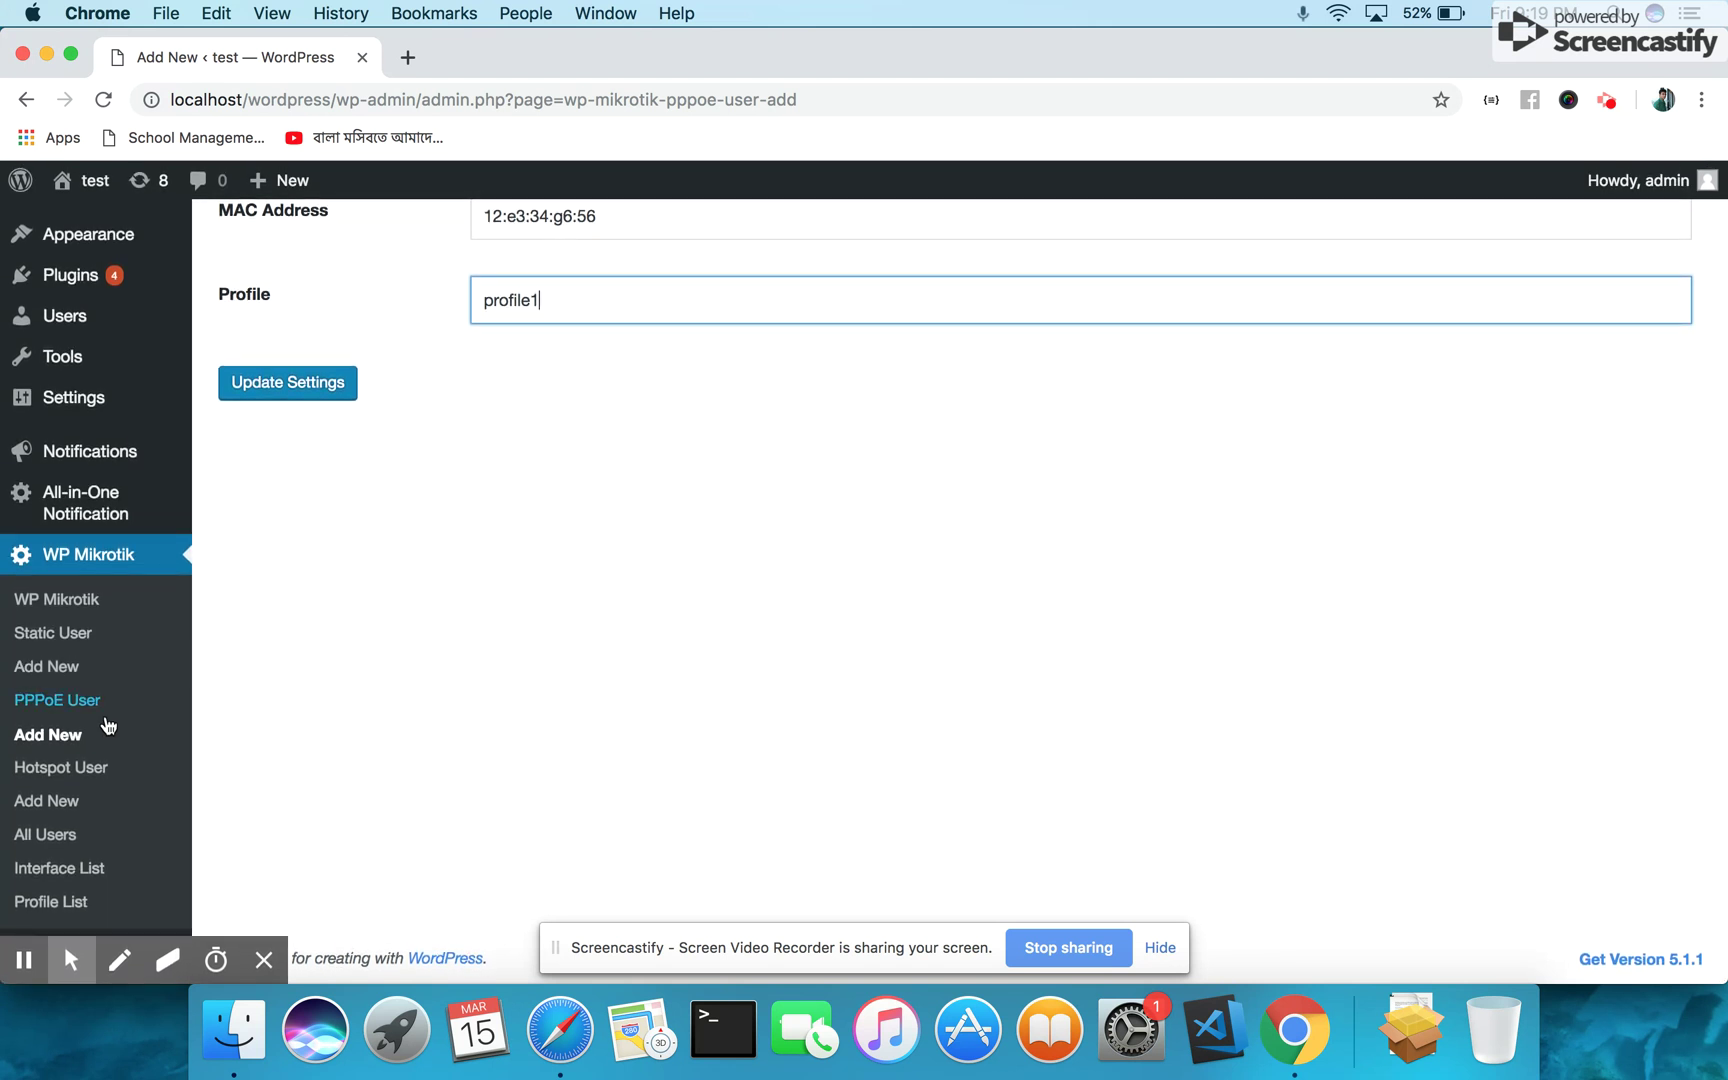
left_click(87, 770)
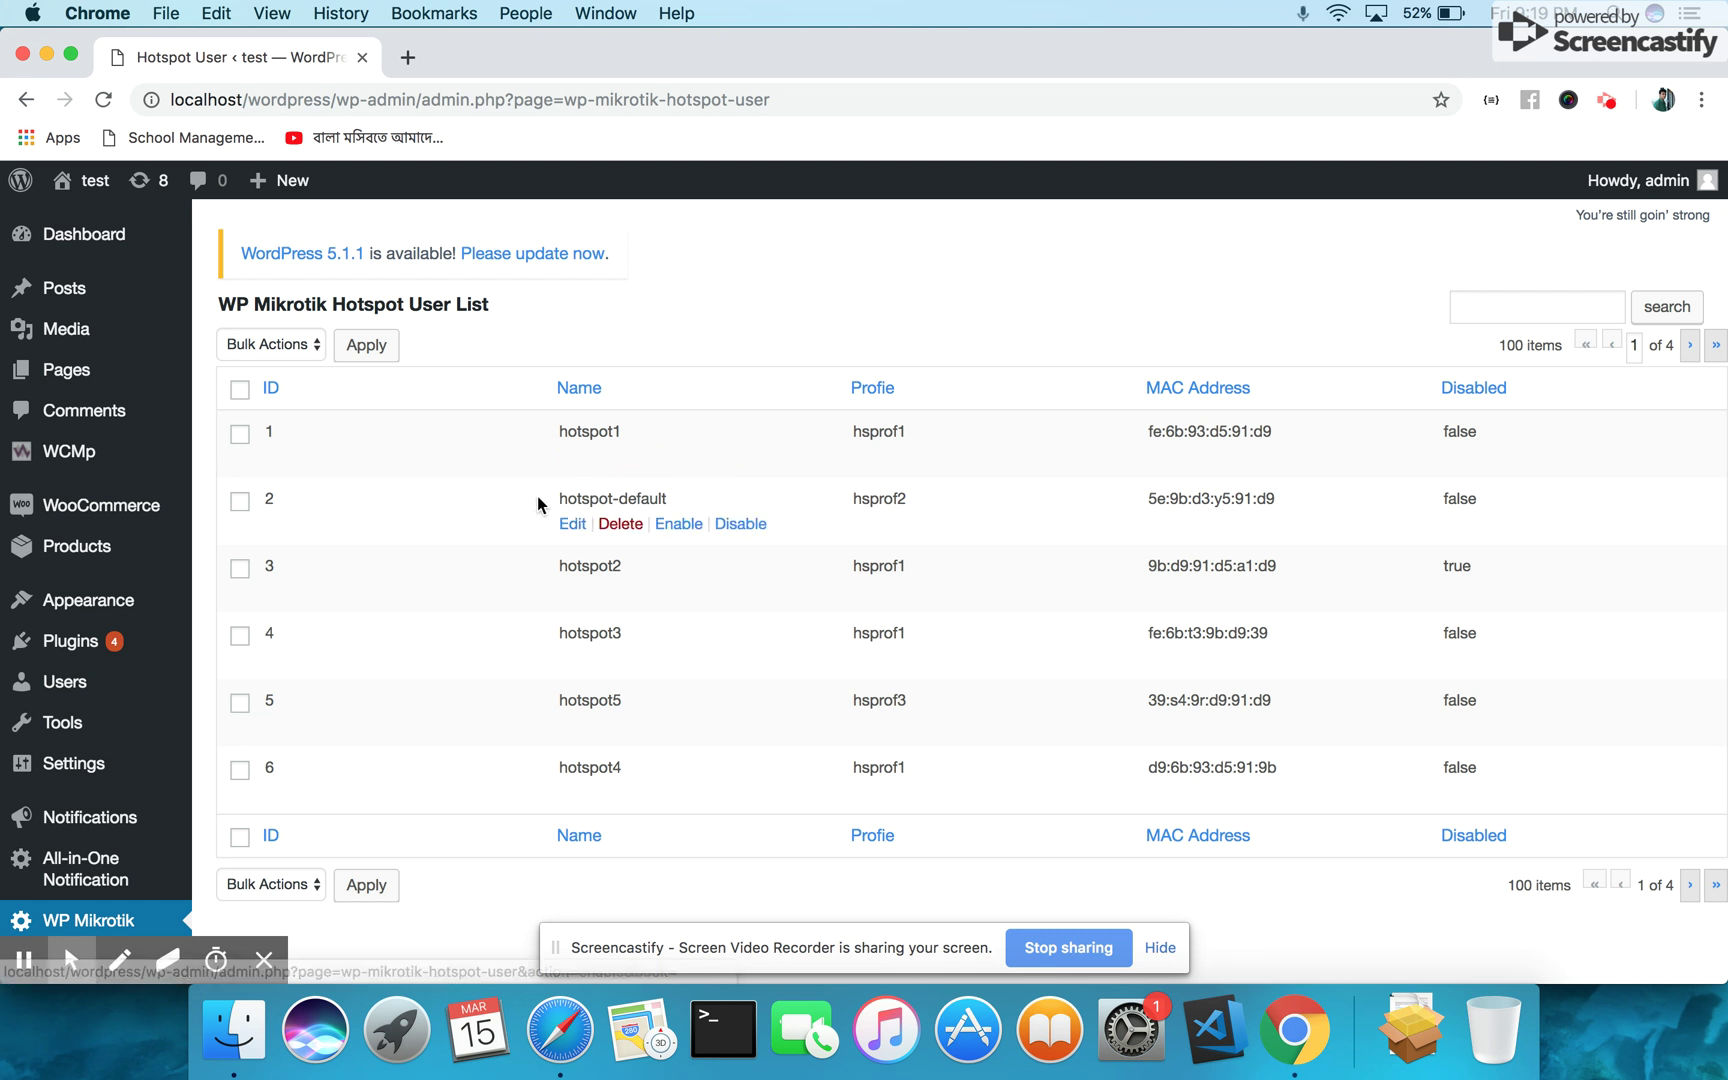
Scroll through the hotspot users, then open the Hotspot User Add New form
scroll(447, 636, "down", 2)
scroll(447, 636, "down", 6)
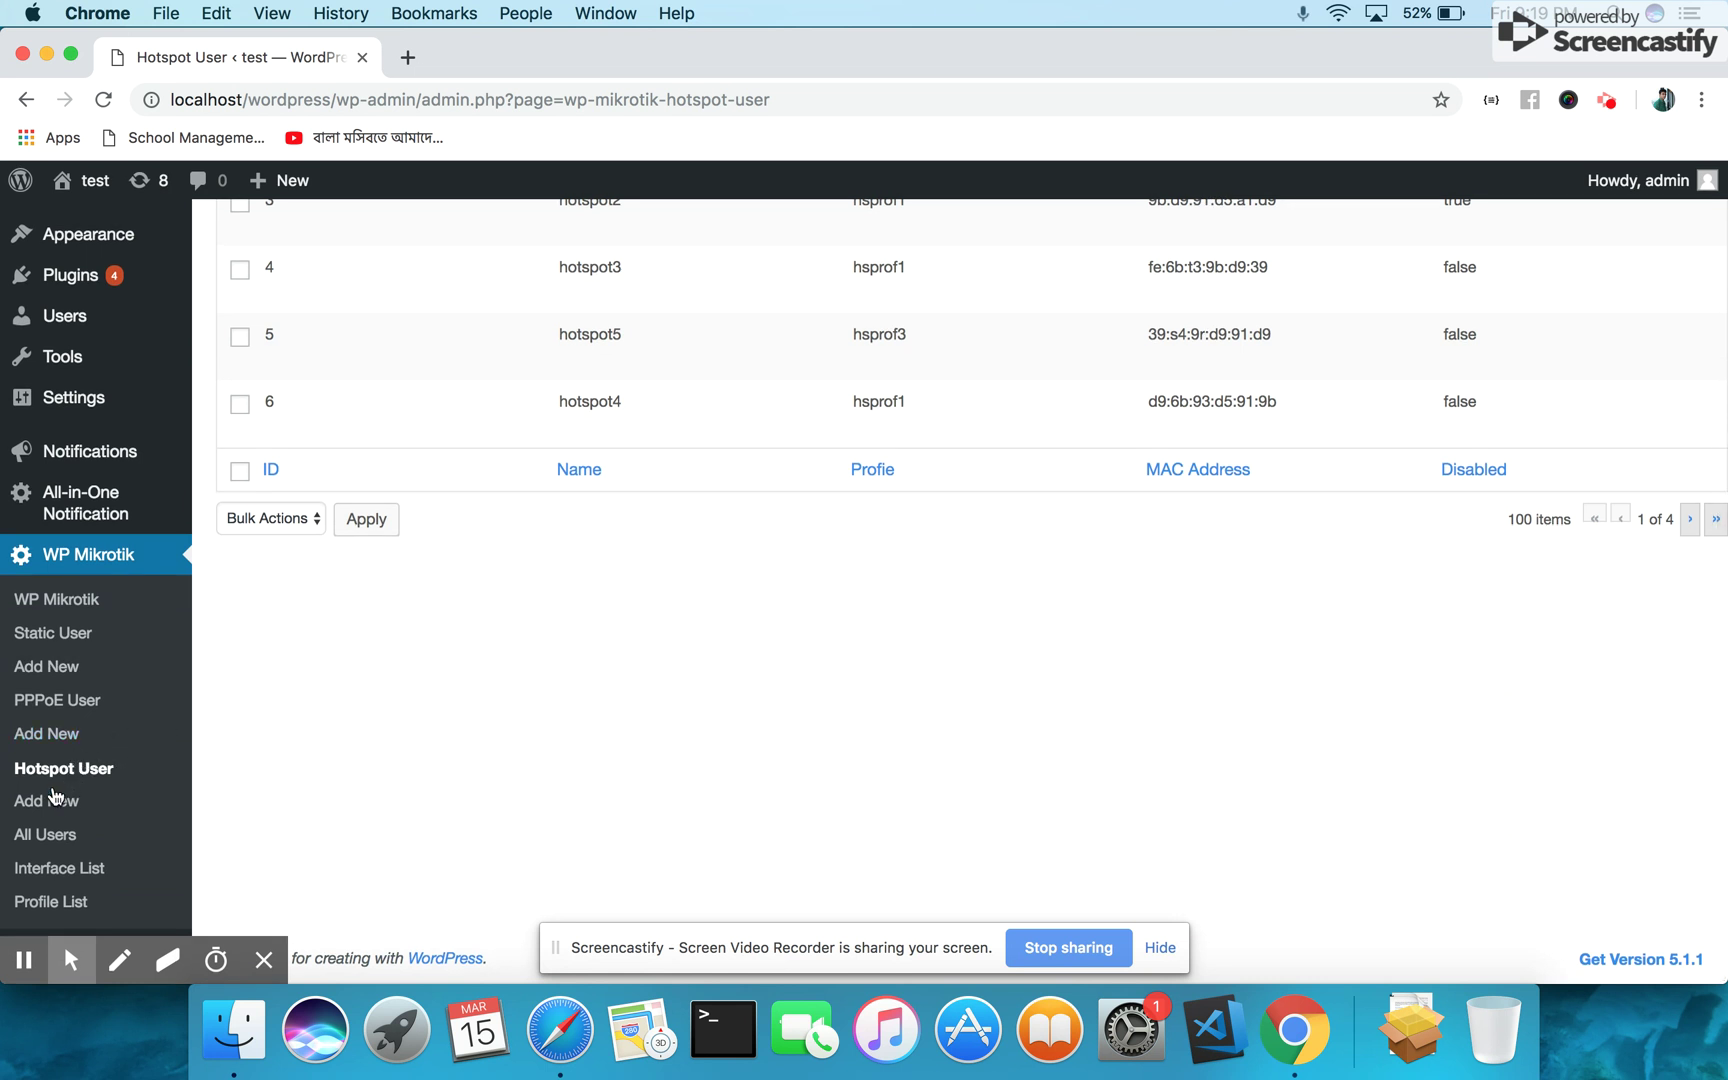
left_click(51, 804)
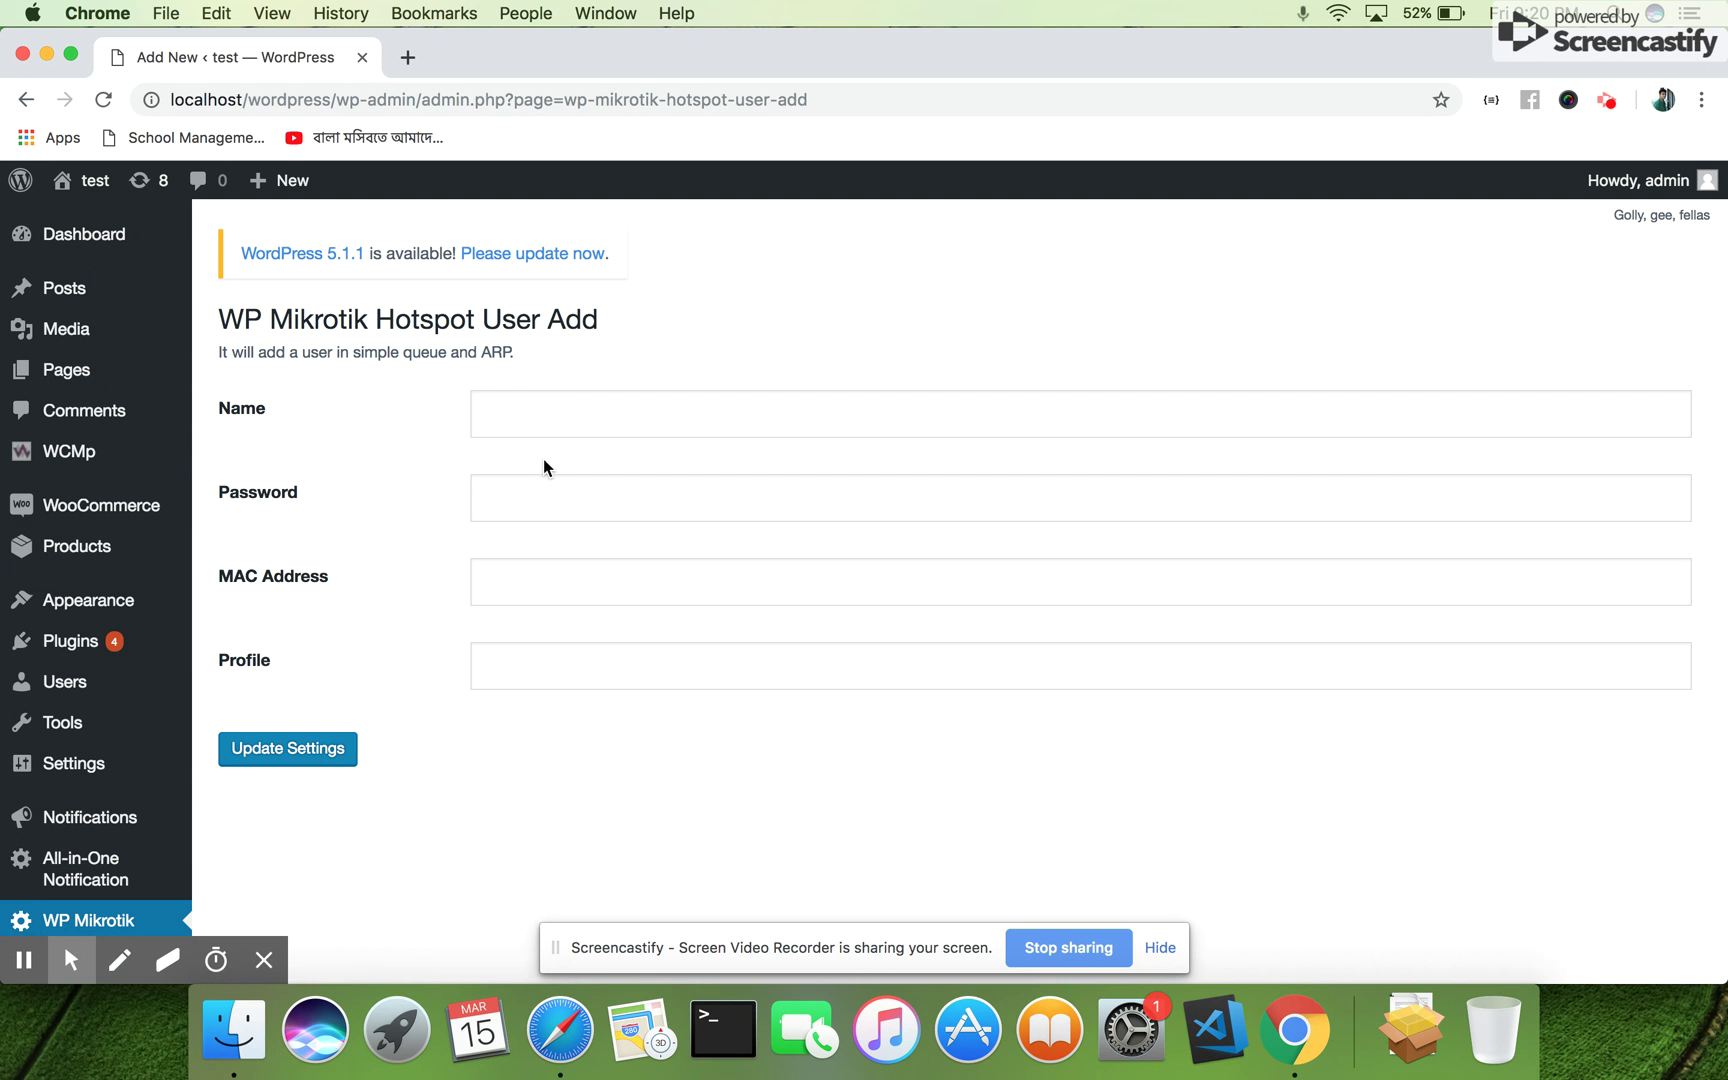
Enter the hotspot user name 'Hotspot1' and a password in the new user form
left_click(562, 418)
left_click(568, 492)
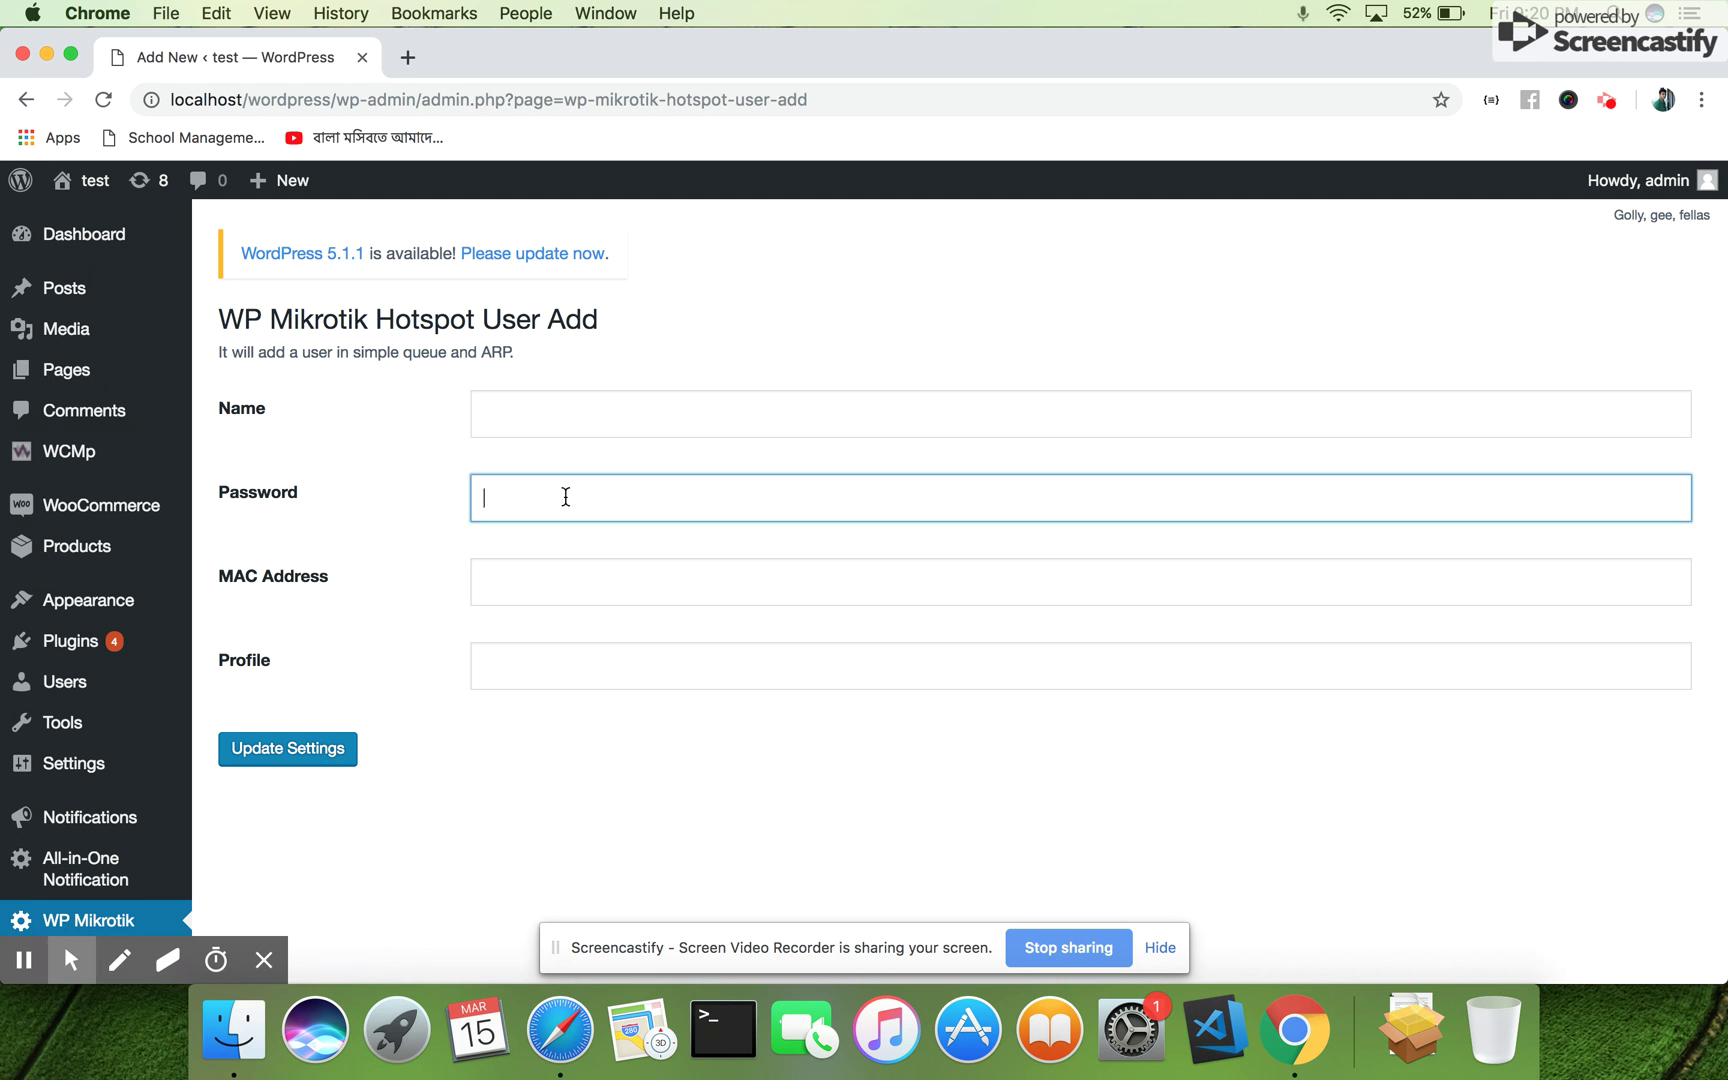
left_click(564, 589)
left_click(548, 662)
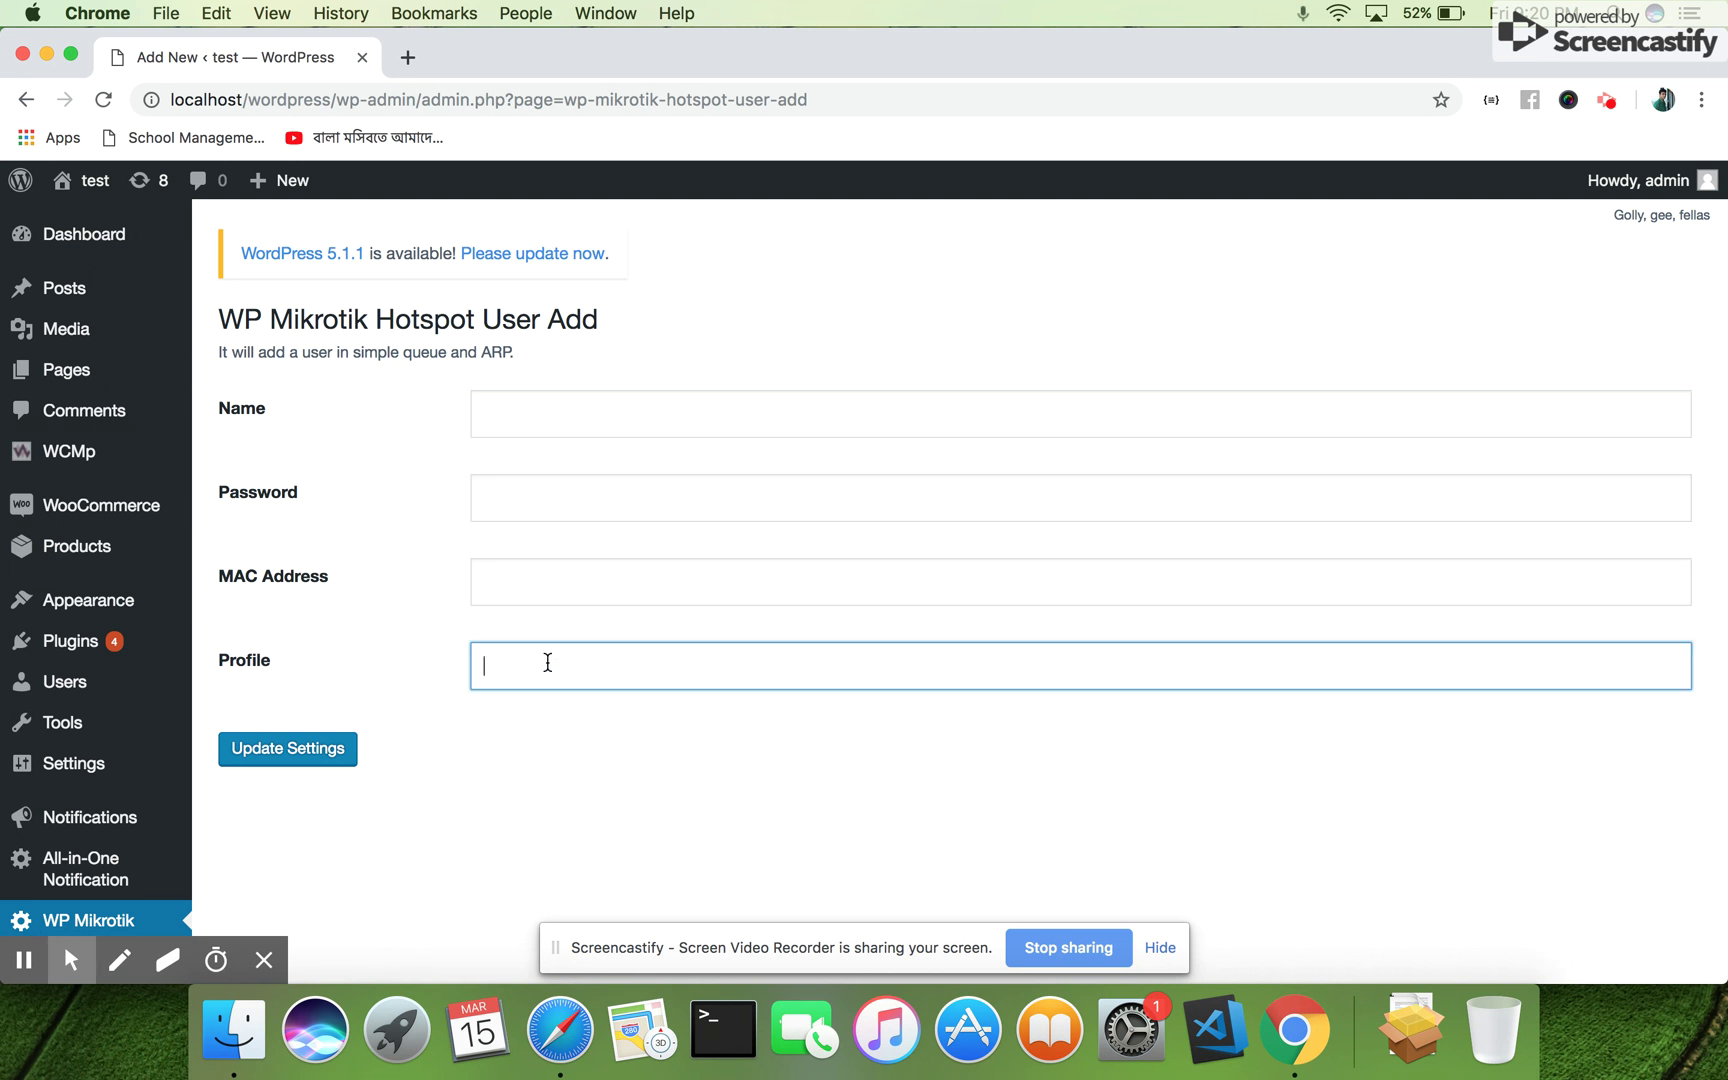
left_click(575, 420)
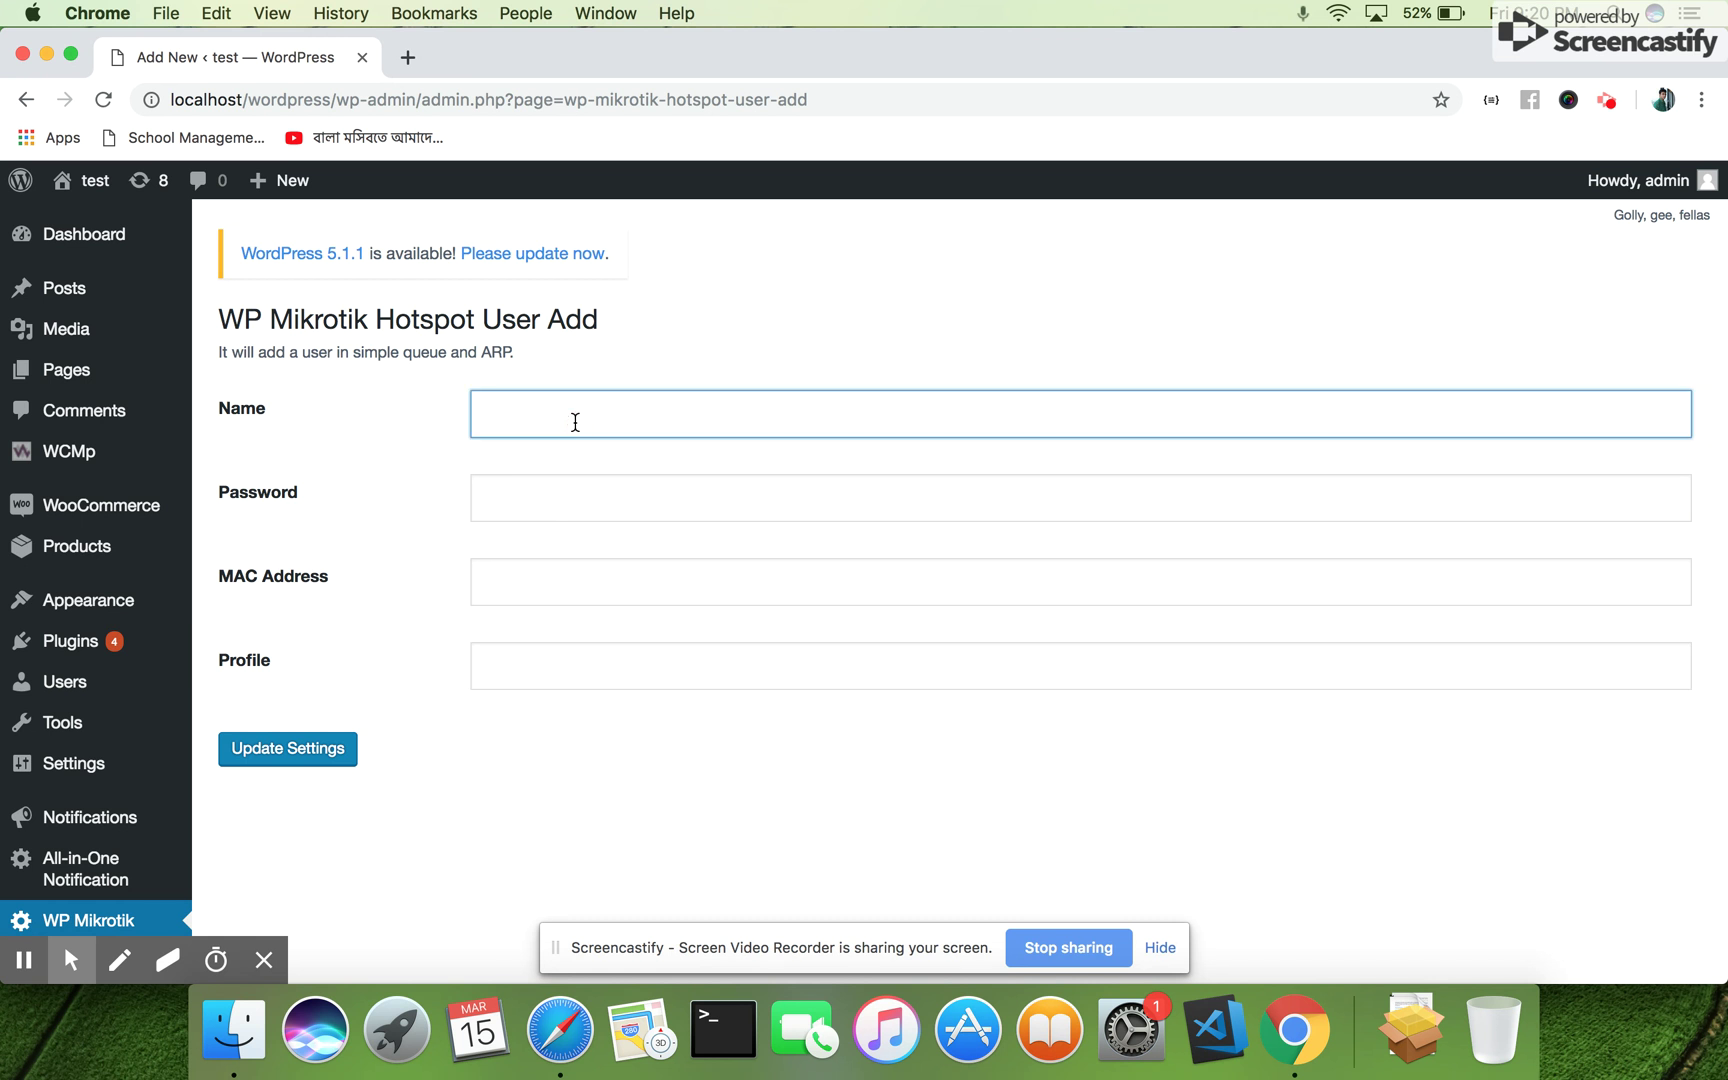
type("Hotspor")
type("1")
left_click(589, 503)
type("123456")
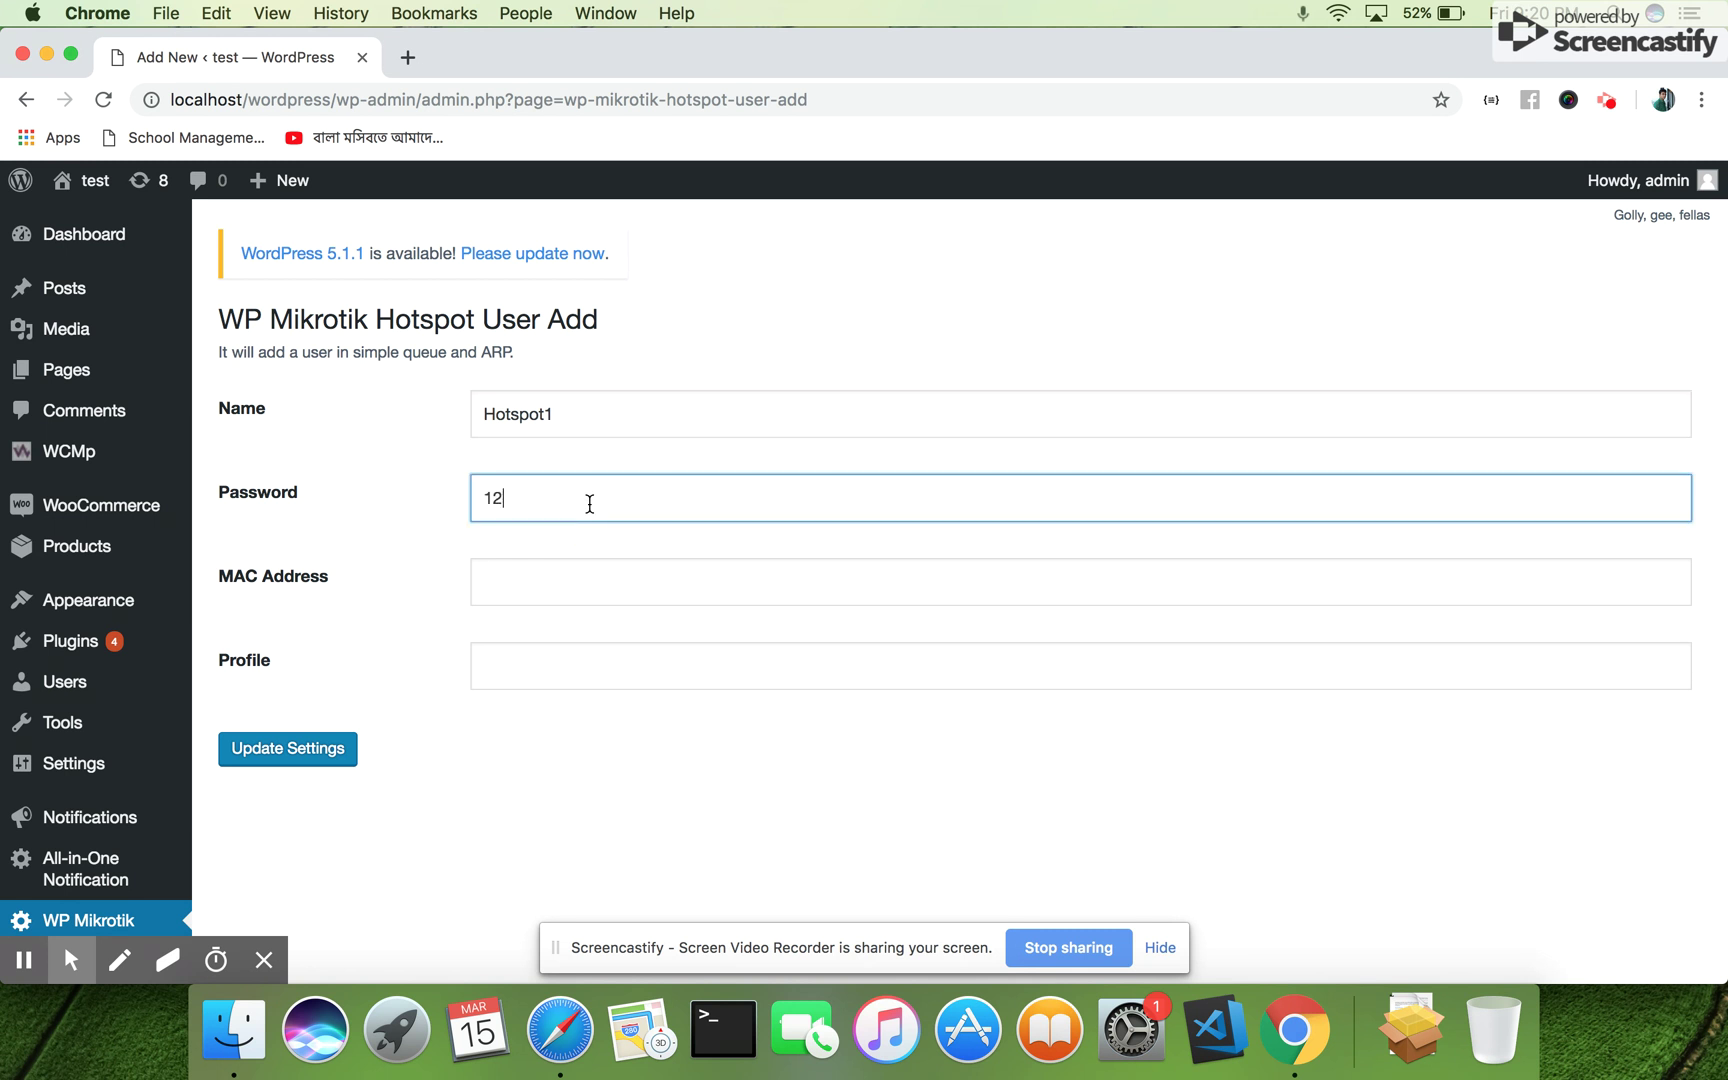
Fill in MAC address 12:we:3r:4t and profile hprofile2 for the new hotspot user
left_click(553, 586)
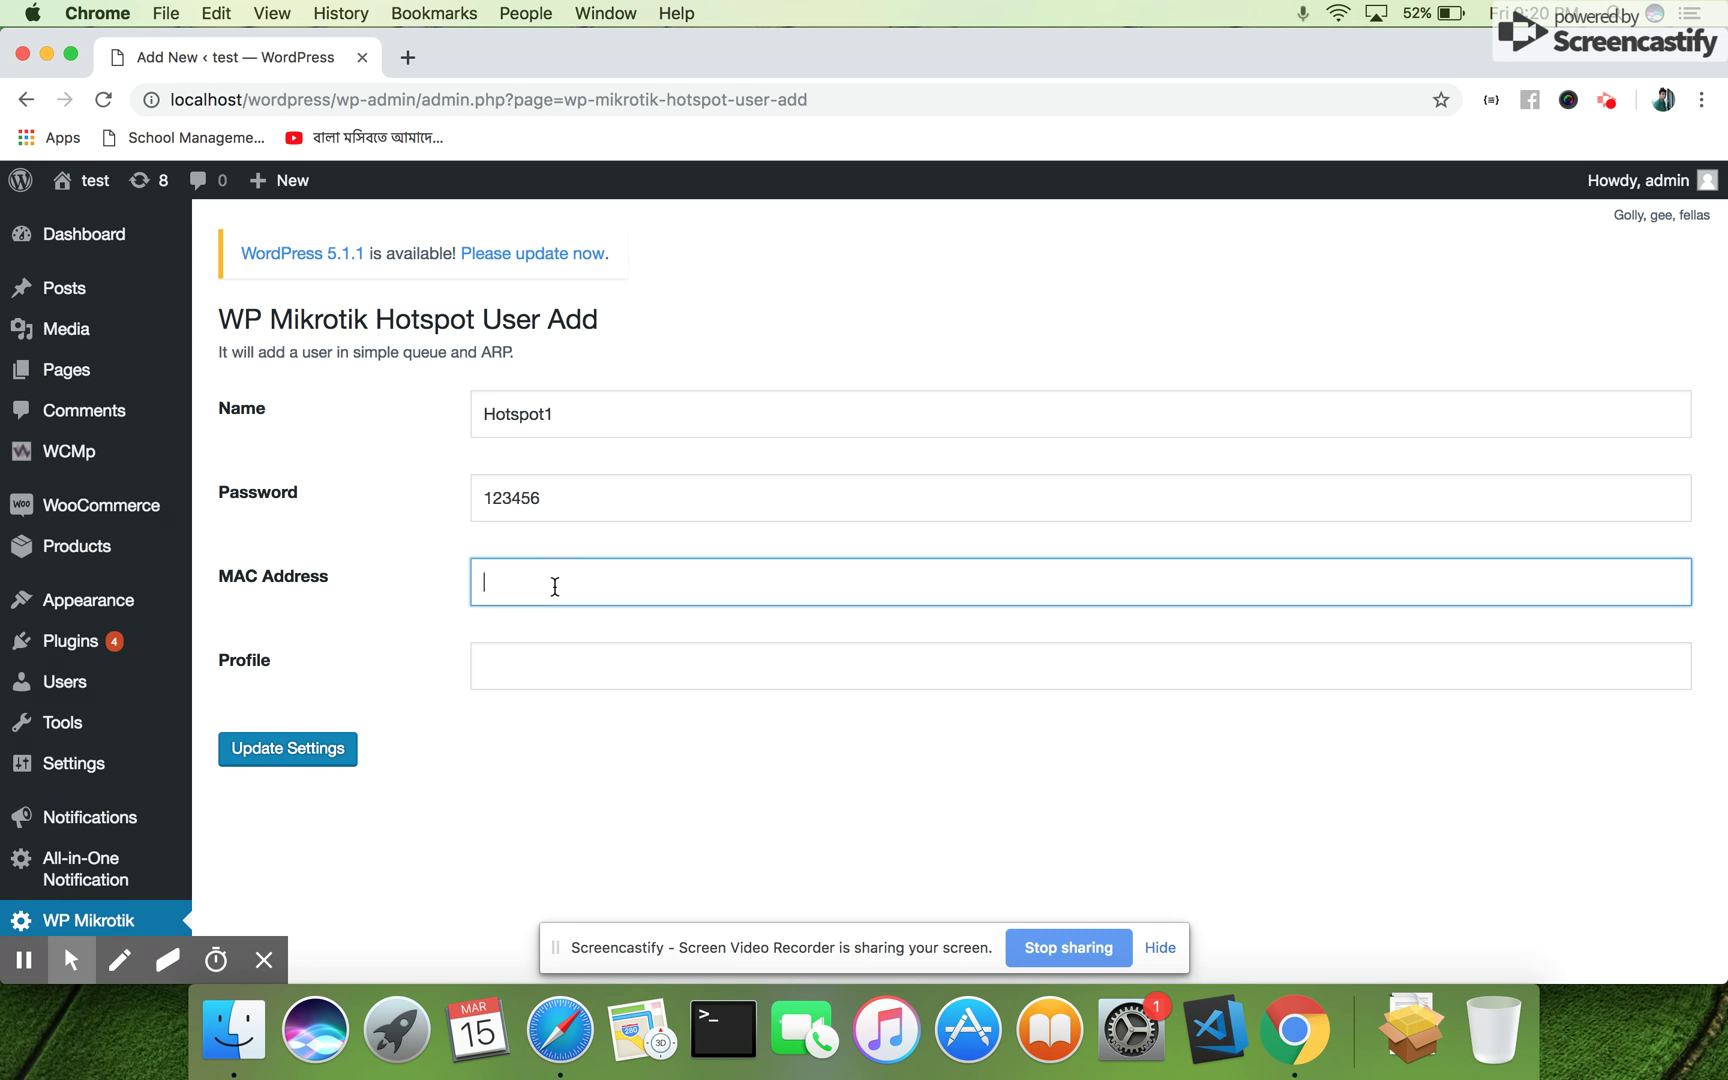
type("12:we:3r:4")
left_click(619, 642)
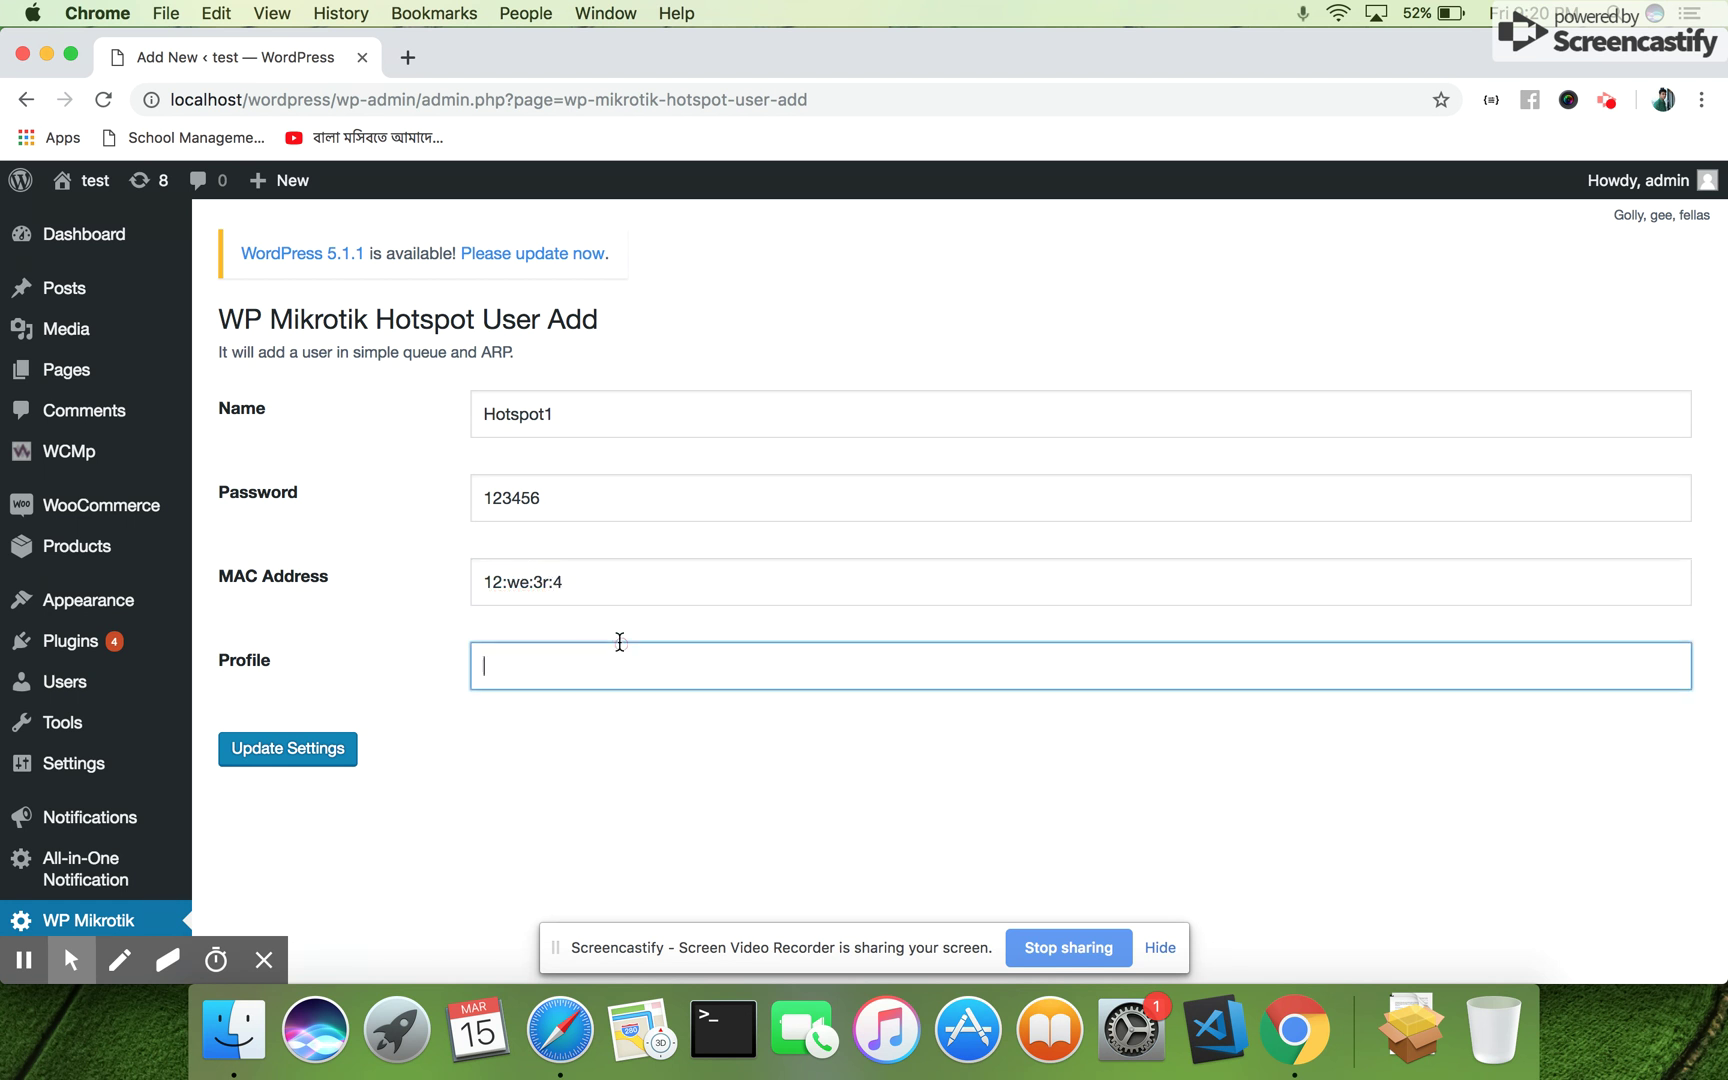
left_click(628, 595)
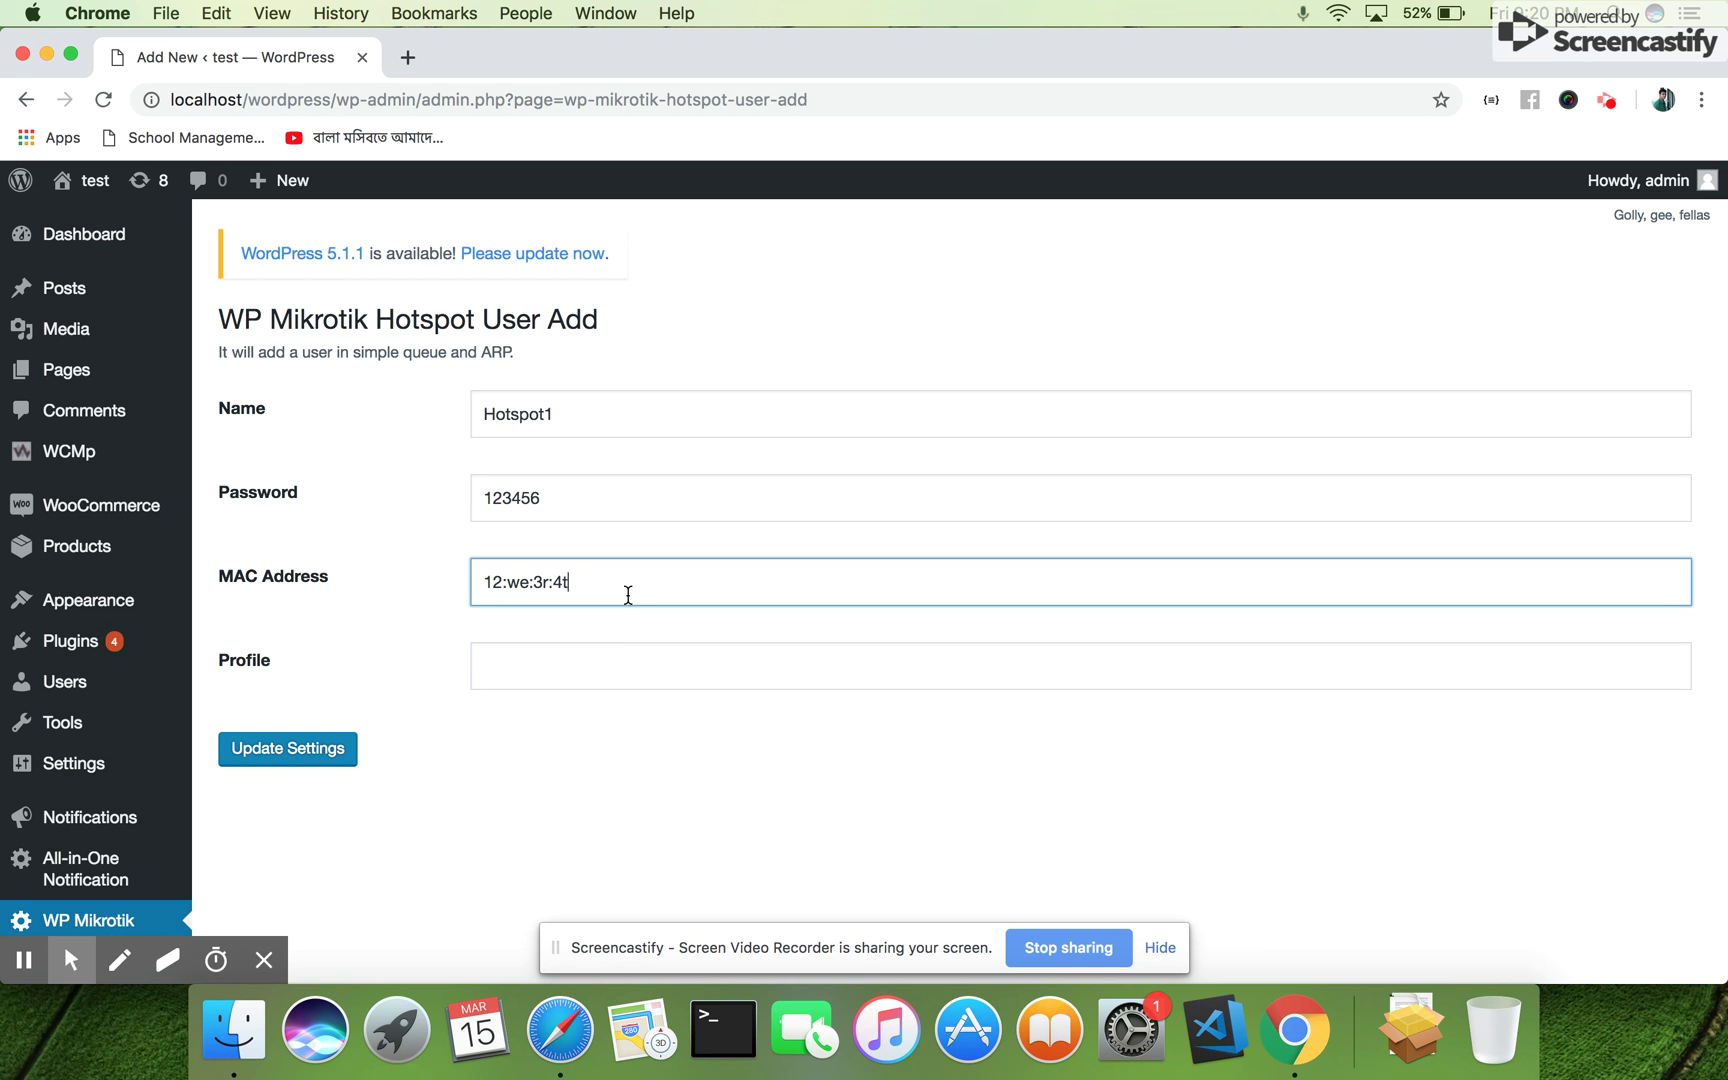
left_click(609, 670)
type("h")
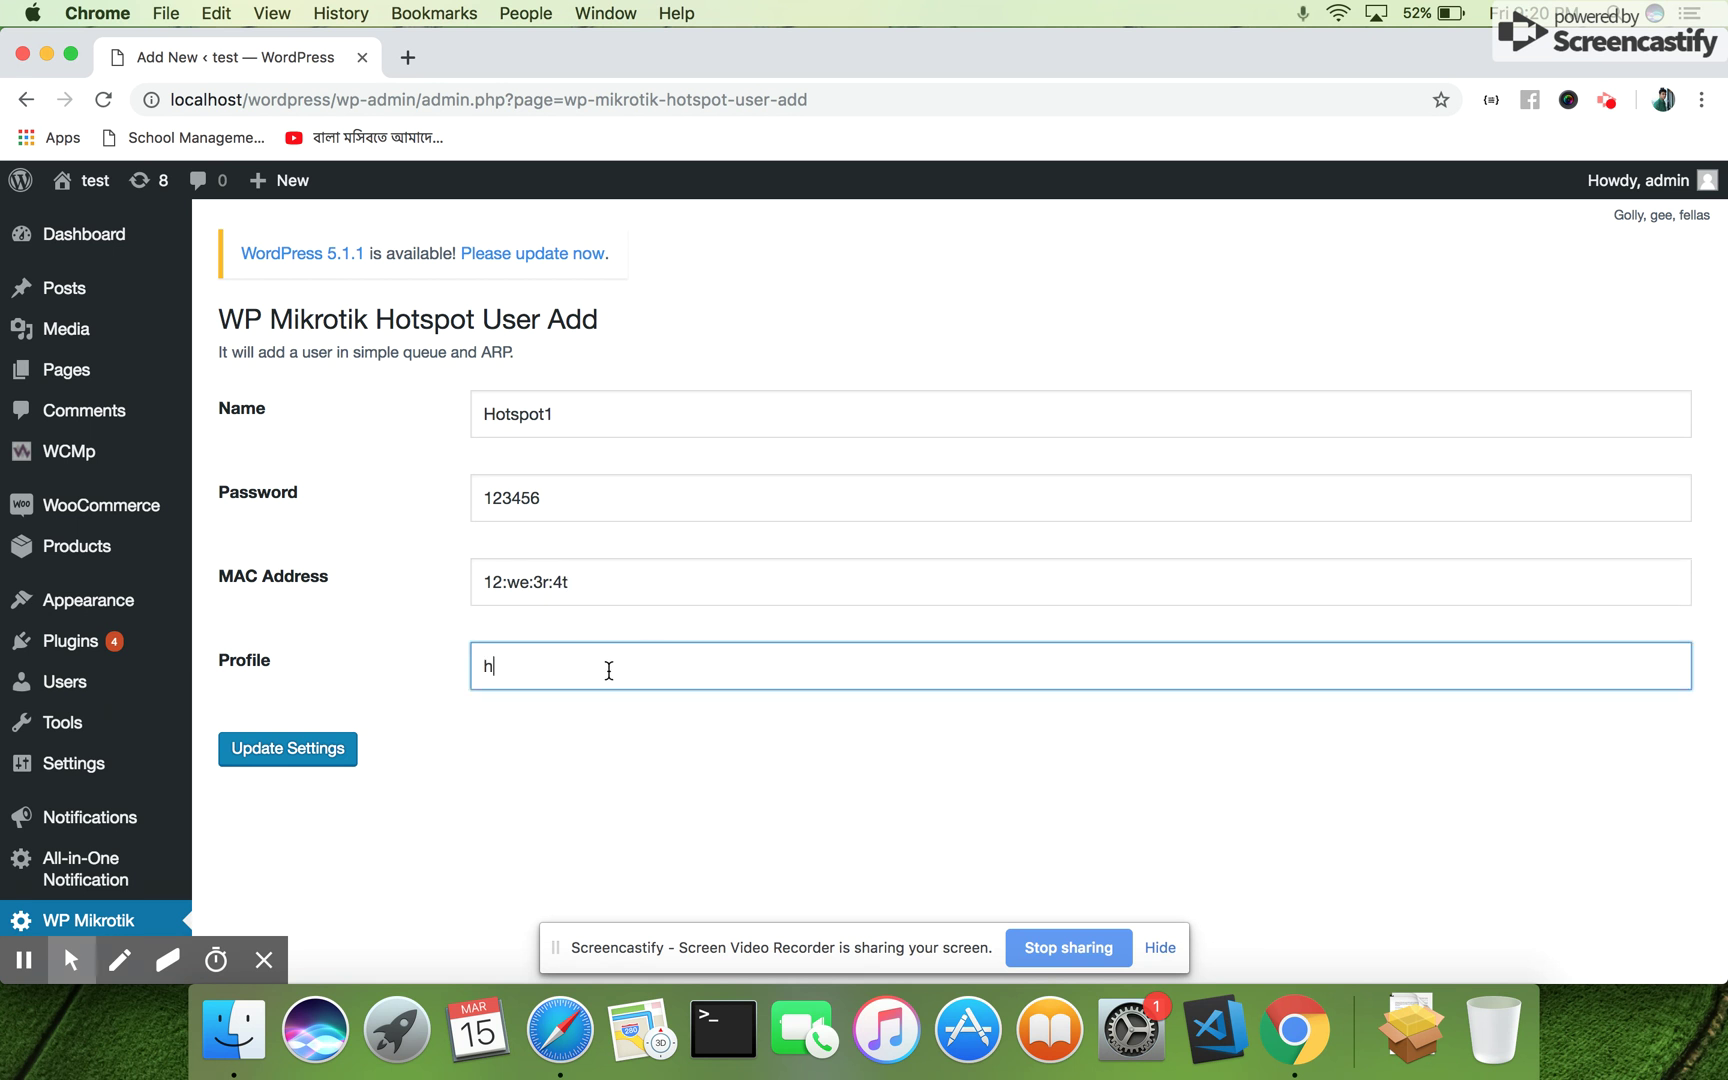
type("profile2")
scroll(468, 742, "down", 5)
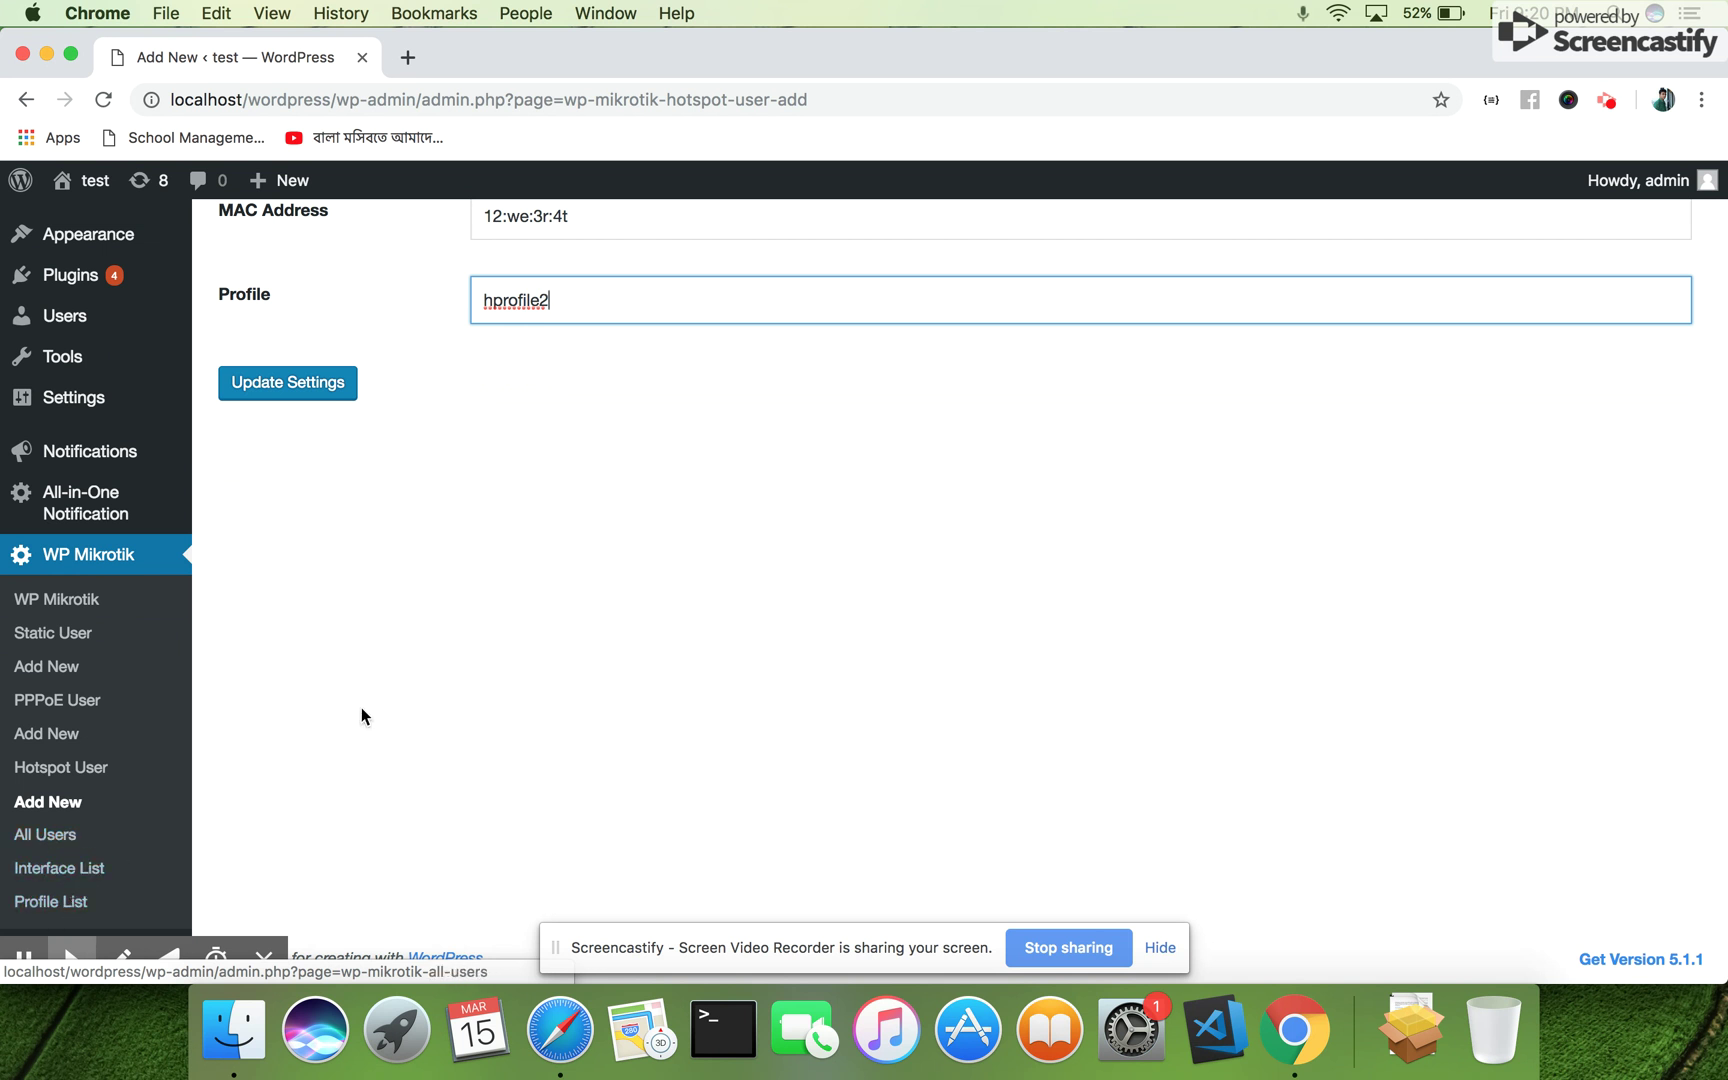
scroll(469, 575, "up", 5)
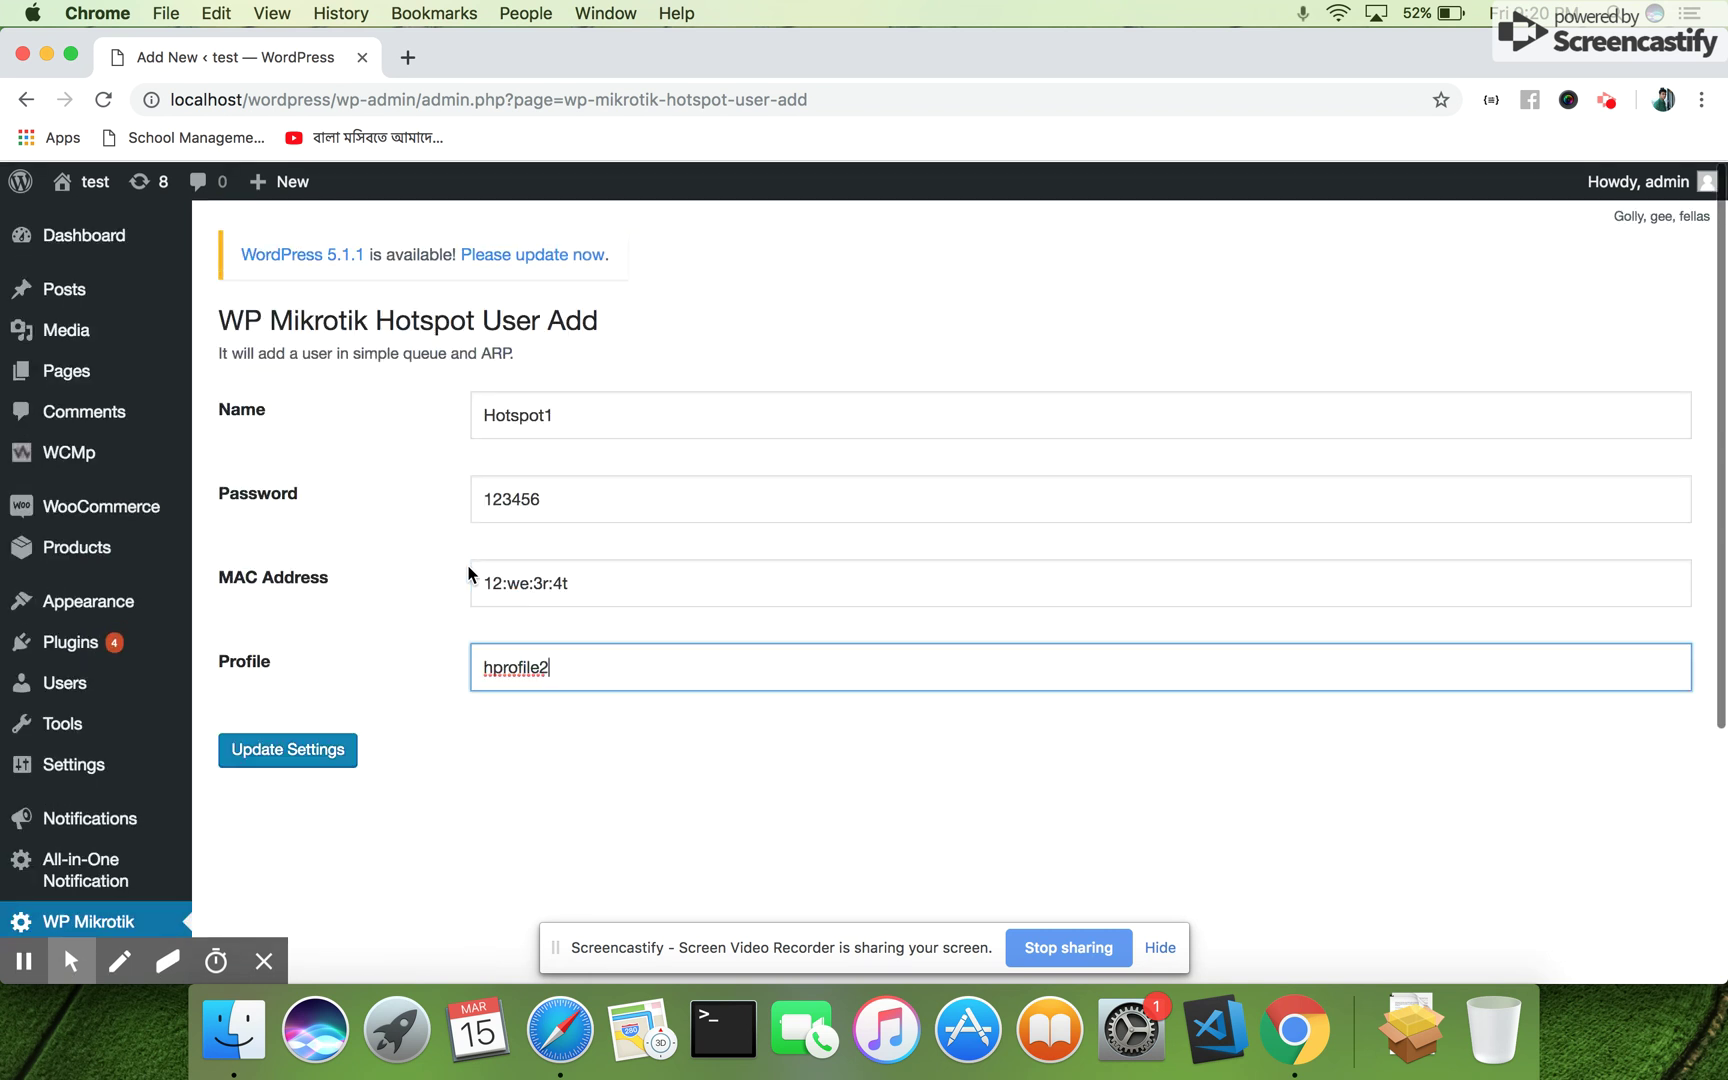